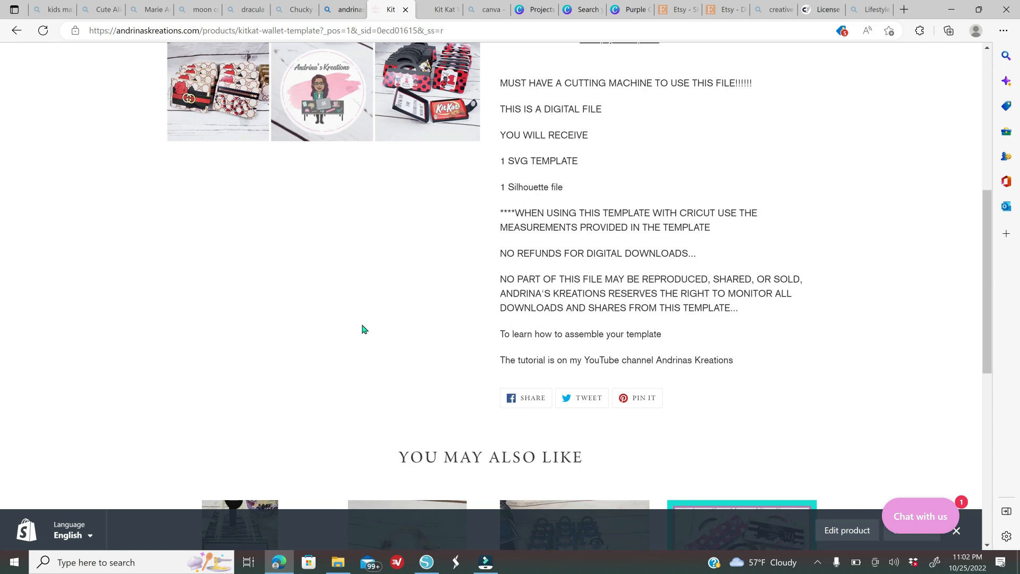
# Add the Kit Kat Wallet Template with layers to the cart, accept the digital file notice, and view the cart
pyautogui.scroll(3, 362, 327)
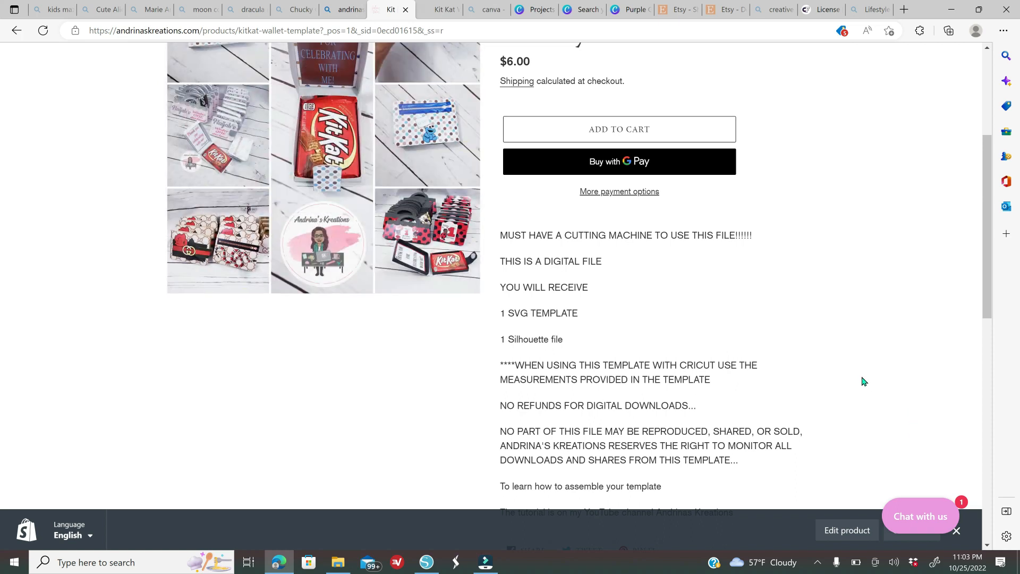
pyautogui.scroll(3, 764, 367)
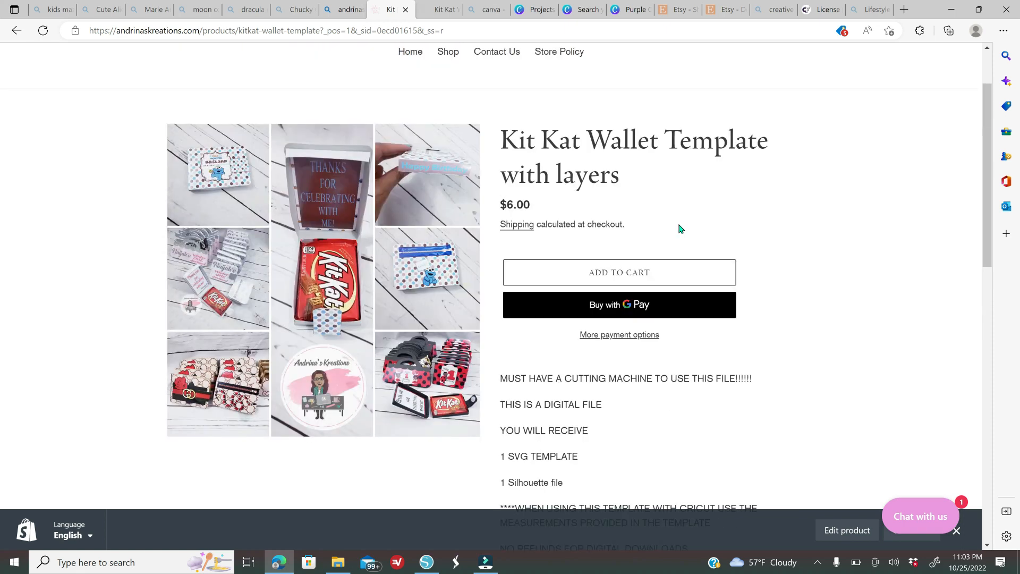
pyautogui.click(662, 276)
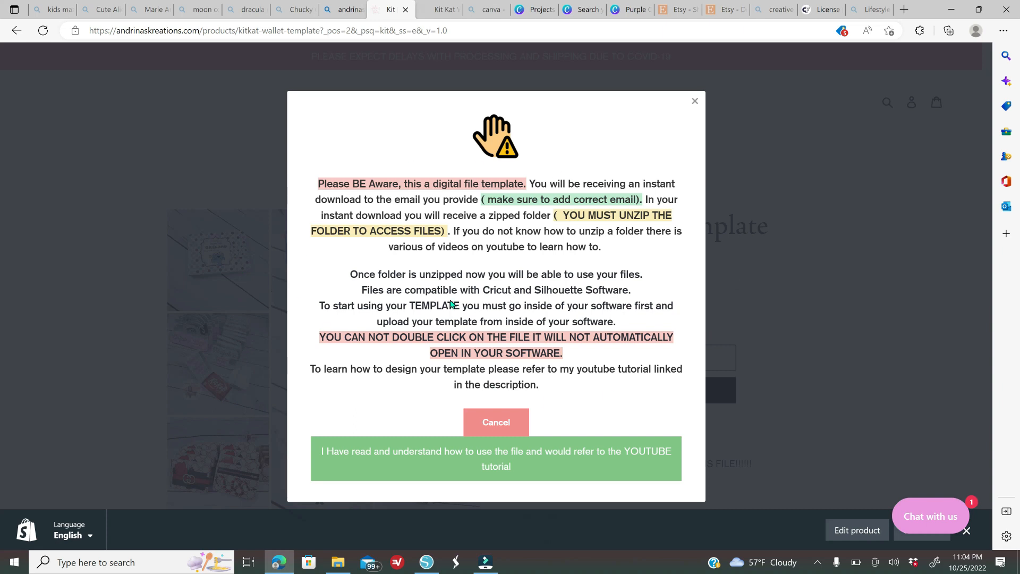
pyautogui.click(389, 468)
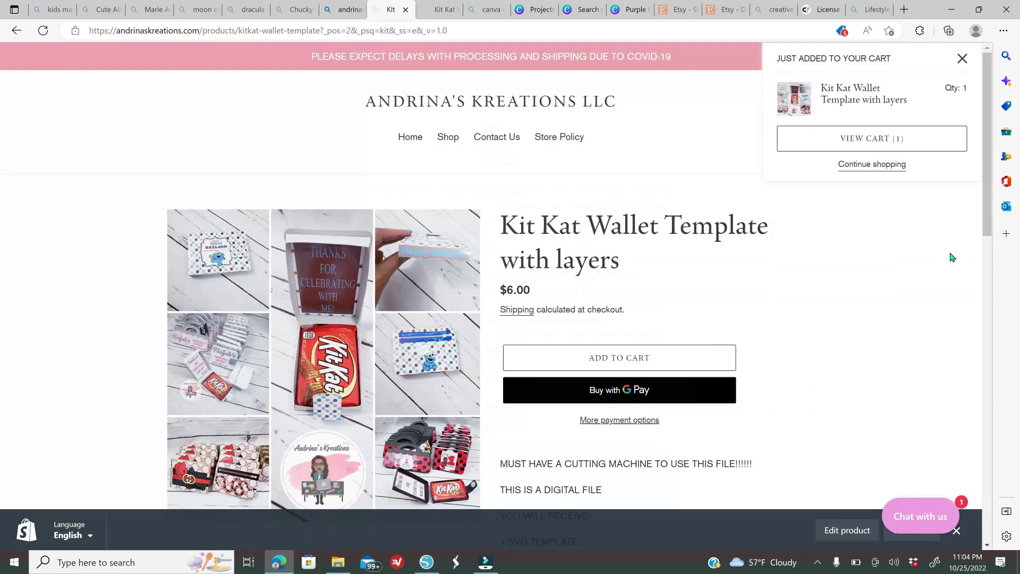
pyautogui.click(872, 142)
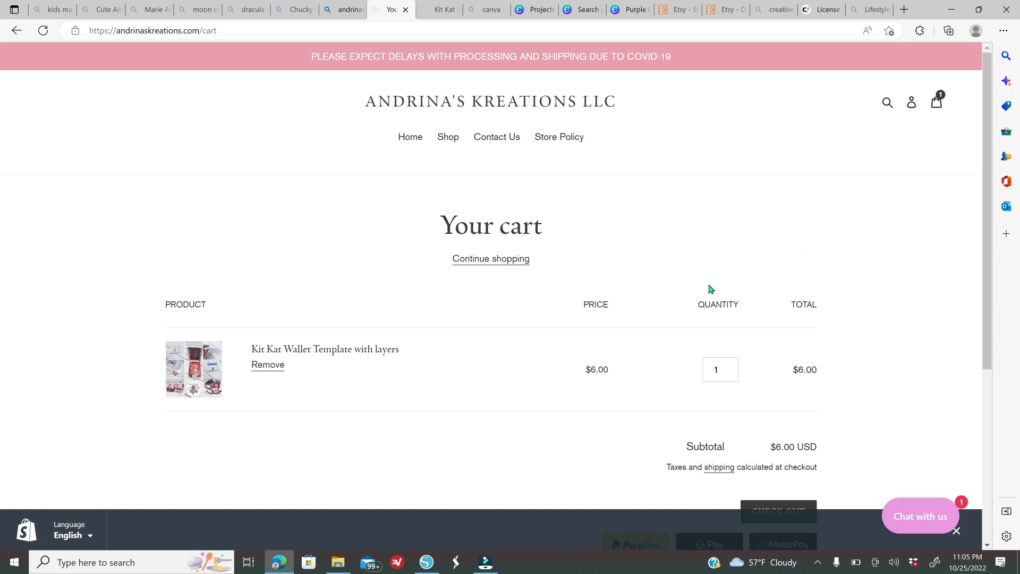
# Try to extract the zipped Andrinas Kreations KitKat Wallet with layers folder to a chosen destination
pyautogui.click(335, 562)
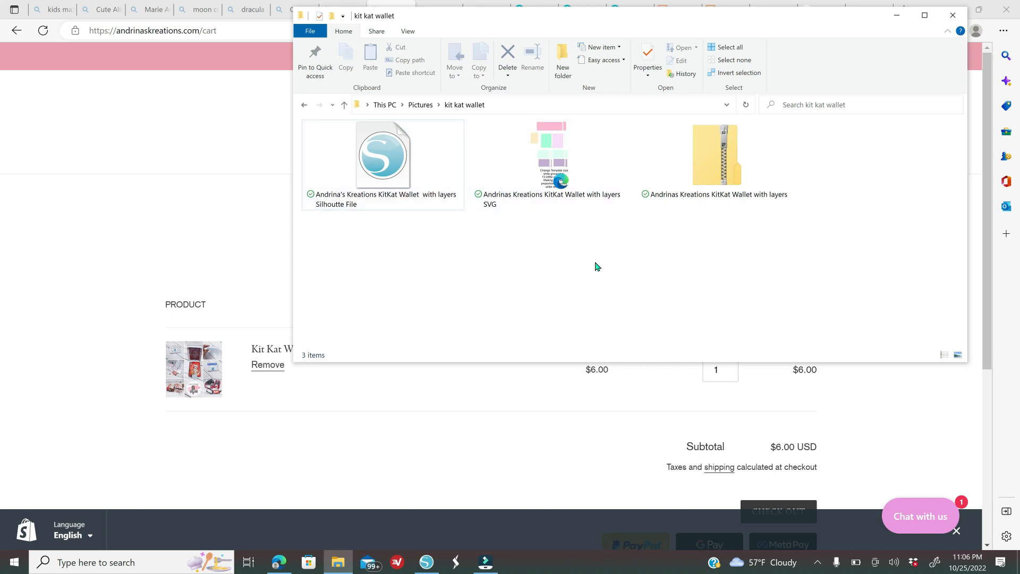
pyautogui.click(724, 178)
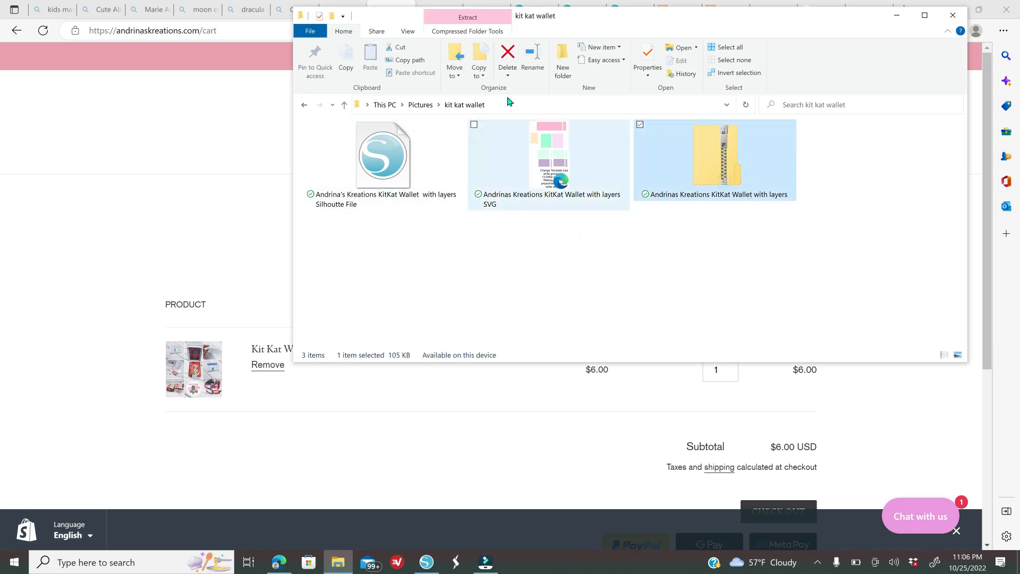
pyautogui.click(484, 24)
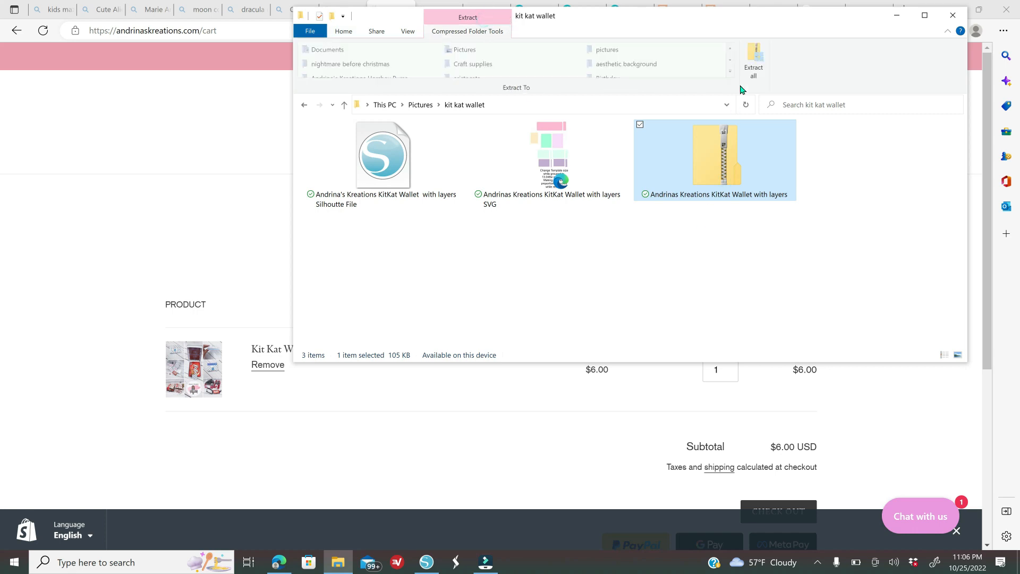
pyautogui.click(755, 68)
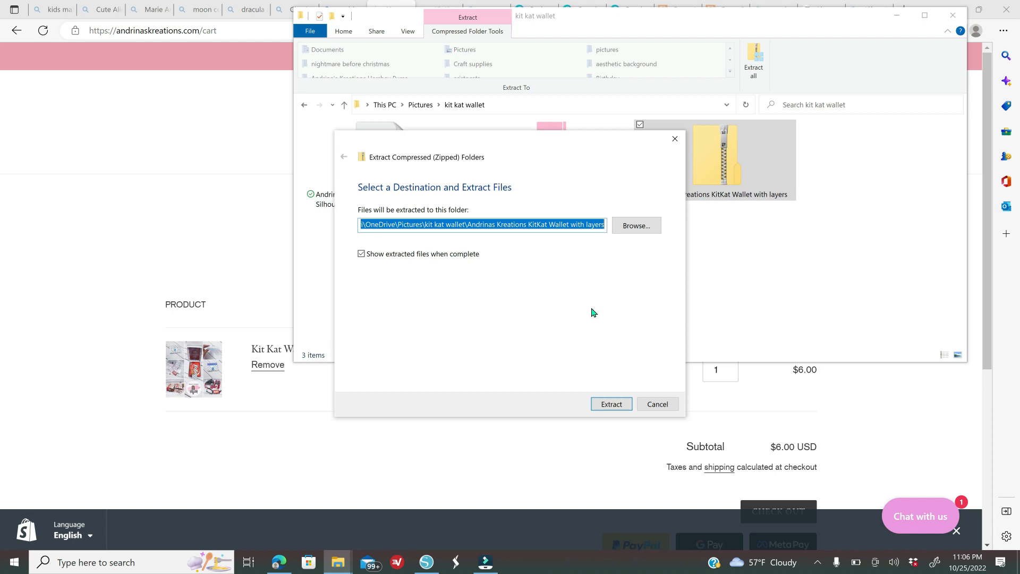
pyautogui.click(627, 231)
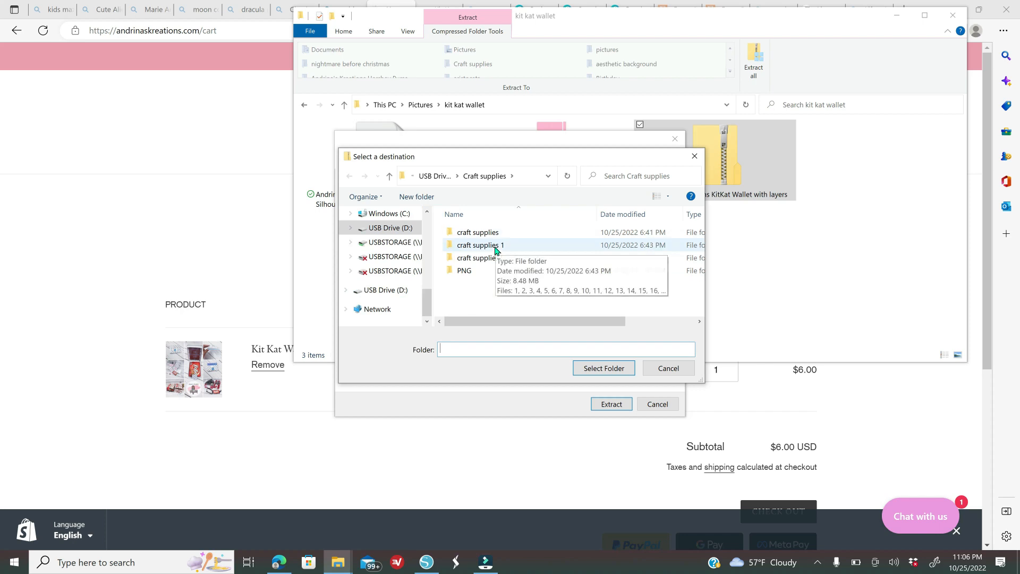
pyautogui.click(599, 369)
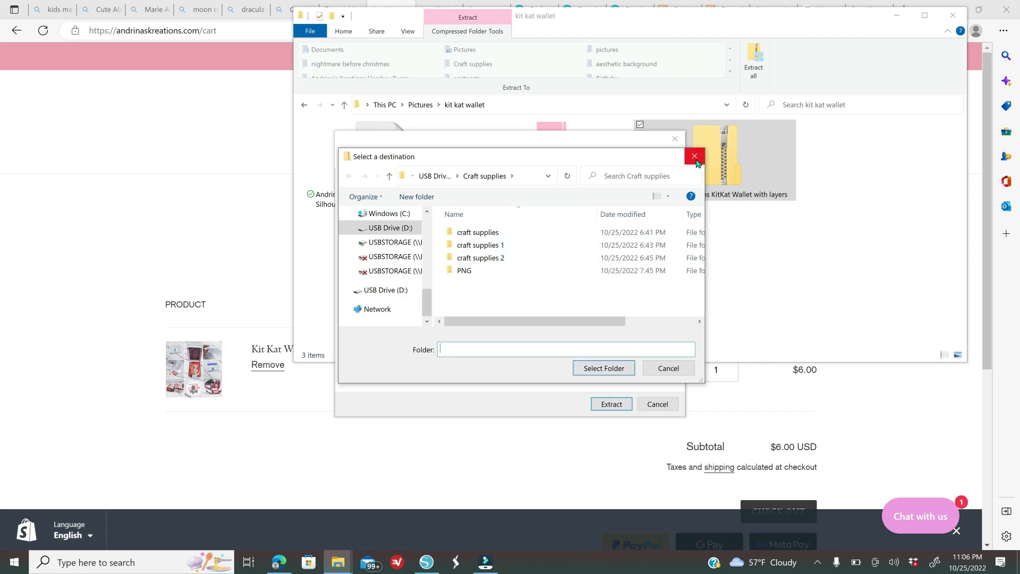
pyautogui.click(676, 139)
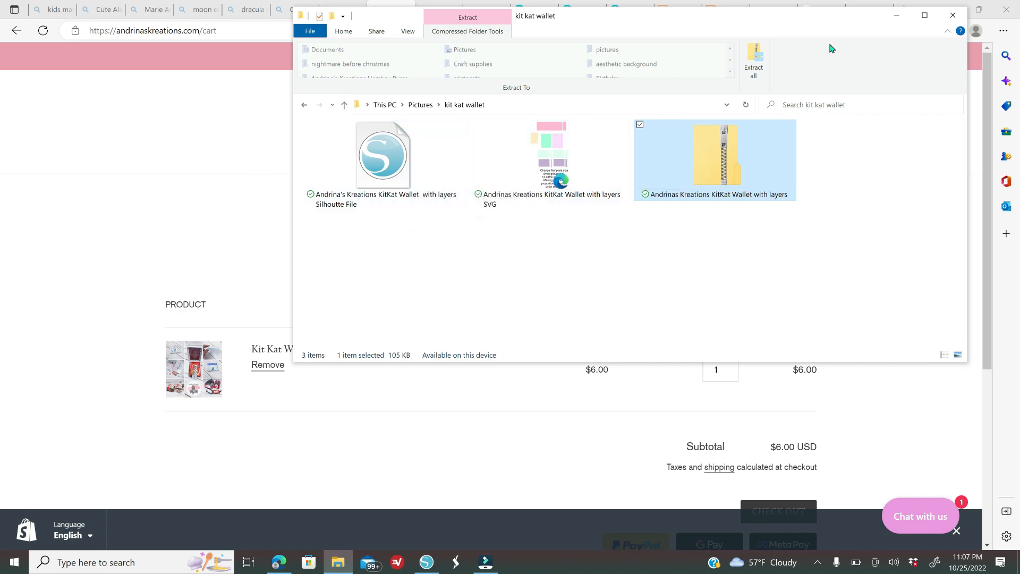
pyautogui.click(949, 18)
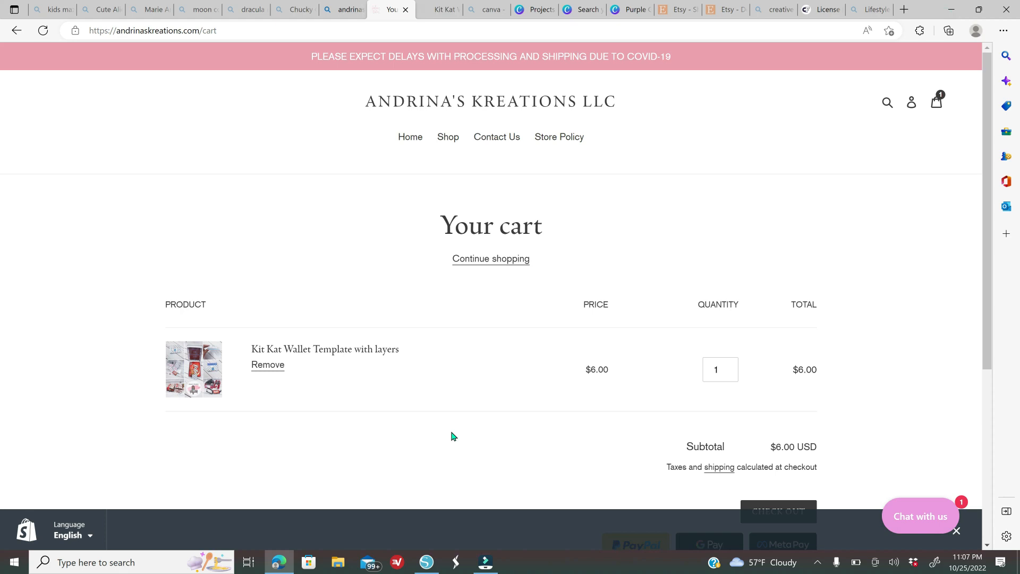
# Switch to the empty Untitled-4 document in Silhouette Studio
pyautogui.click(425, 565)
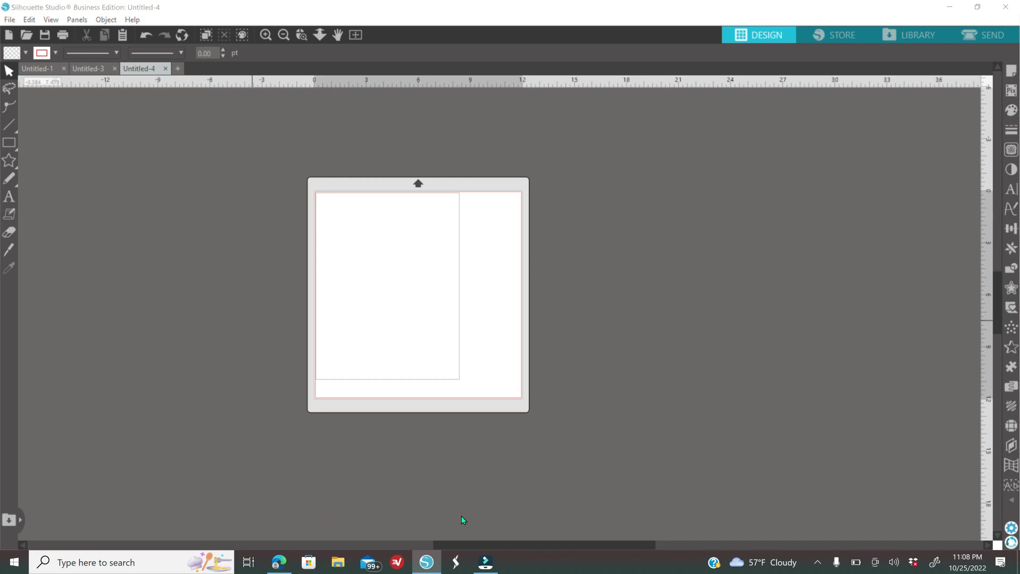
pyautogui.moveTo(477, 547); pyautogui.dragTo(424, 545)
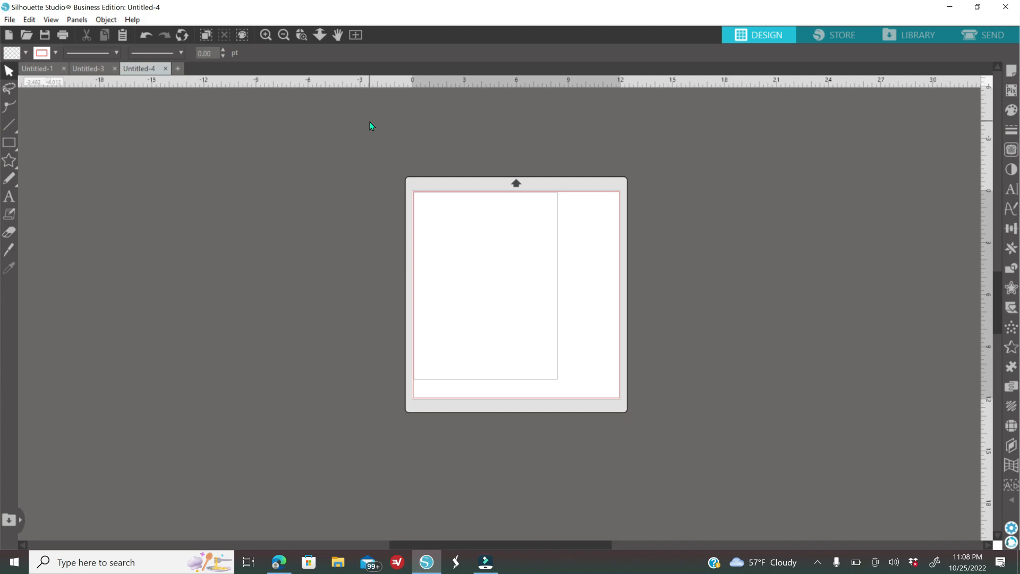
pyautogui.click(10, 20)
pyautogui.click(32, 100)
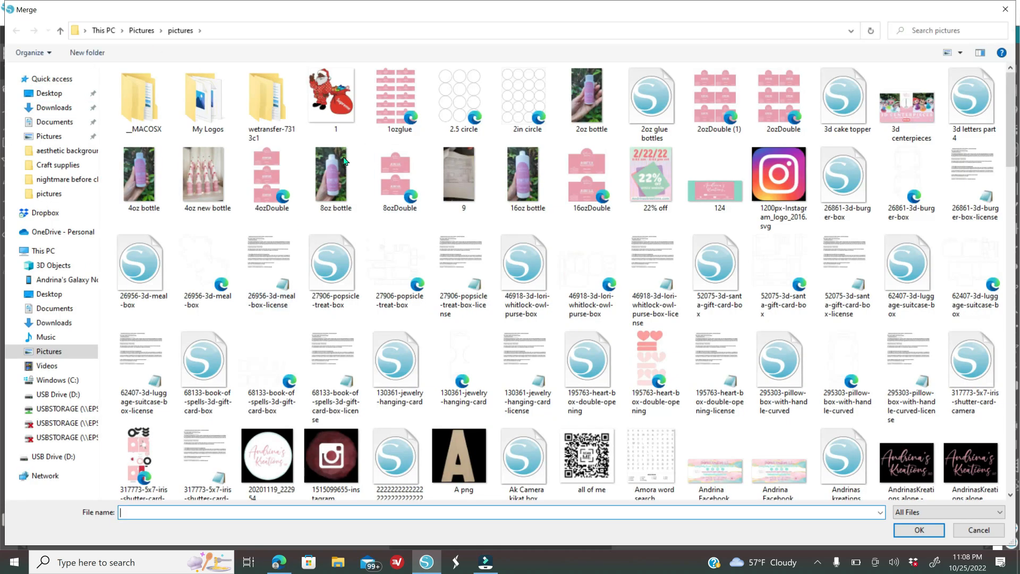
pyautogui.click(1011, 14)
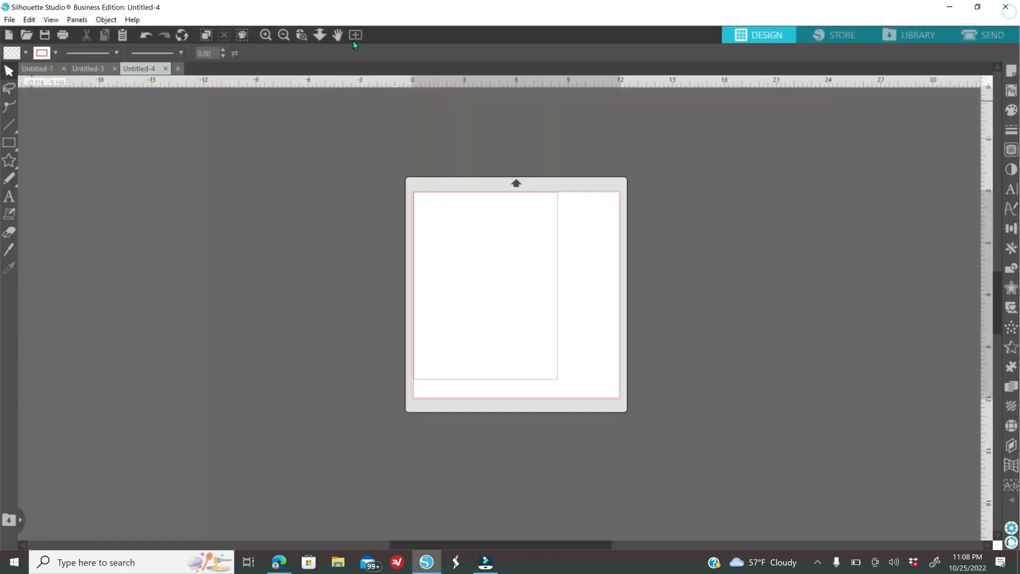
# Import the KitKat Wallet with layers Silhouette file from the kit kat wallet folder into Untitled-4 and place it beside the mat
pyautogui.click(344, 568)
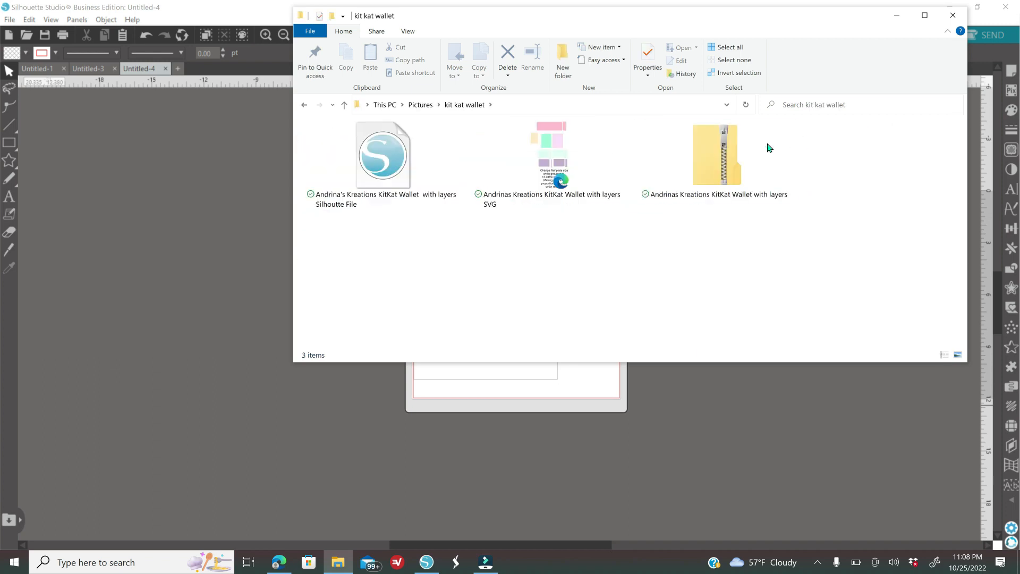
pyautogui.click(393, 169)
pyautogui.moveTo(252, 174); pyautogui.dragTo(192, 186)
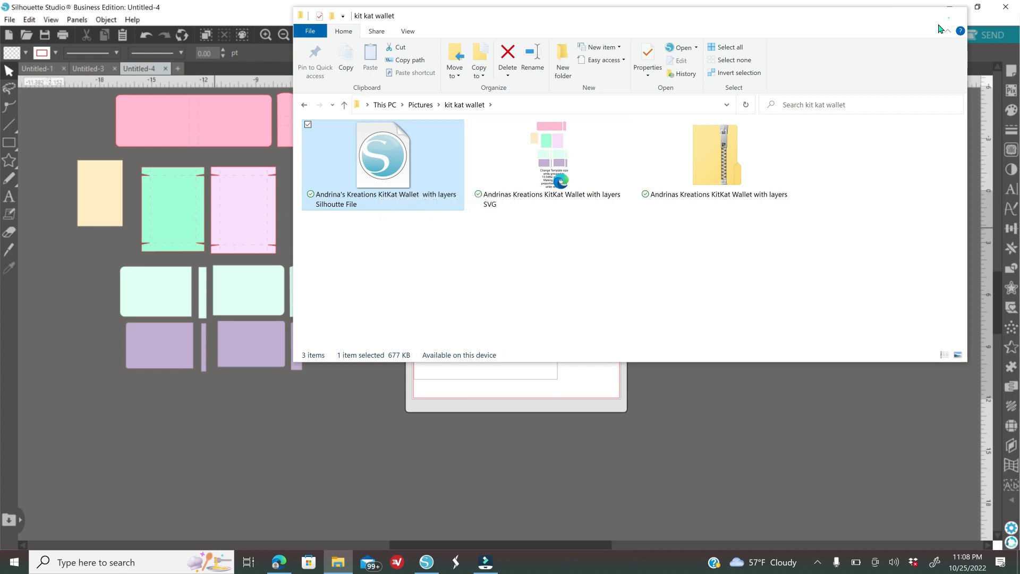
pyautogui.click(952, 15)
pyautogui.moveTo(234, 319); pyautogui.dragTo(287, 370)
# Ungroup the imported wallet template into its separate pieces
pyautogui.click(287, 341)
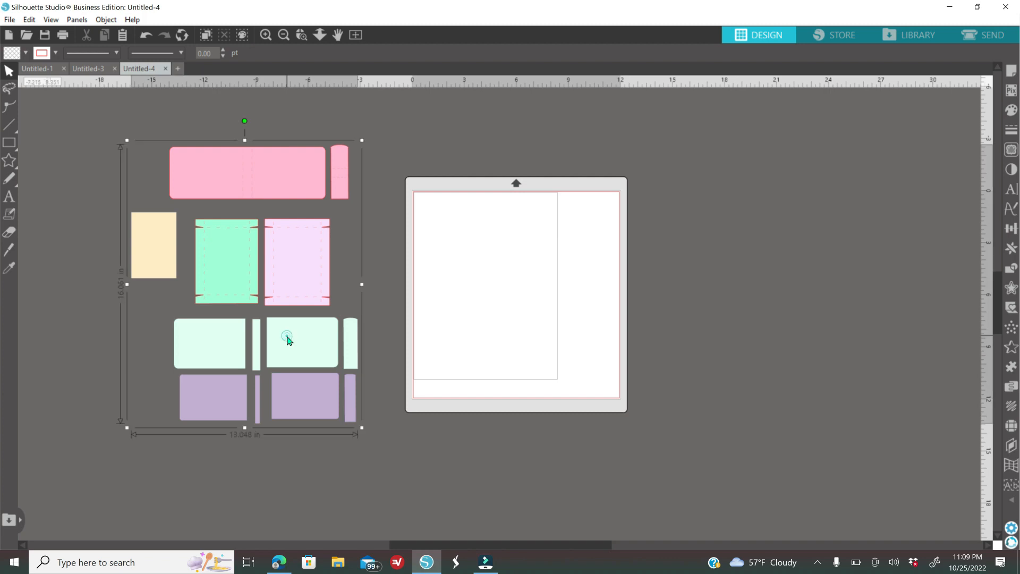
pyautogui.rightClick(288, 341)
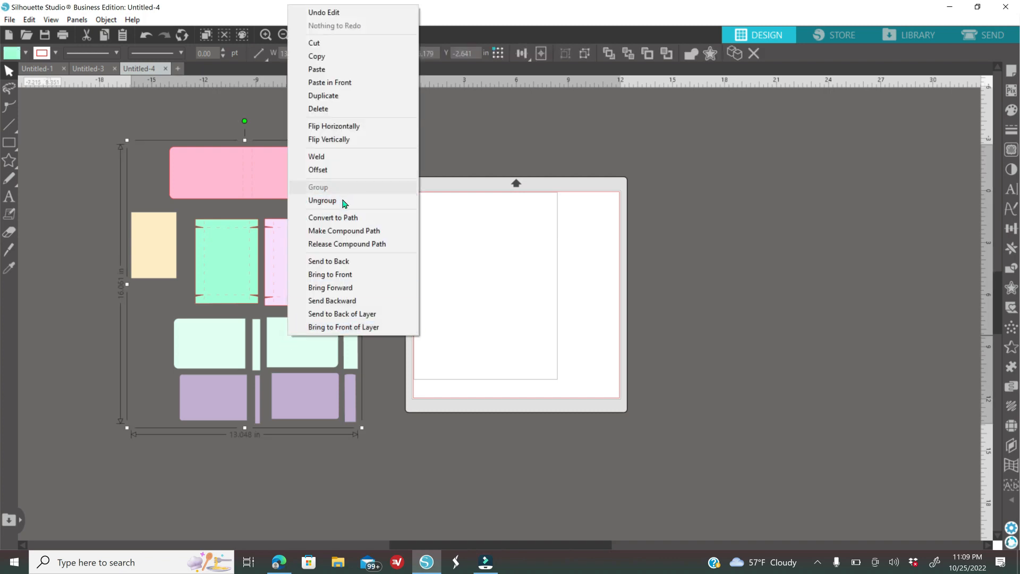
pyautogui.click(344, 205)
pyautogui.moveTo(535, 545); pyautogui.dragTo(464, 543)
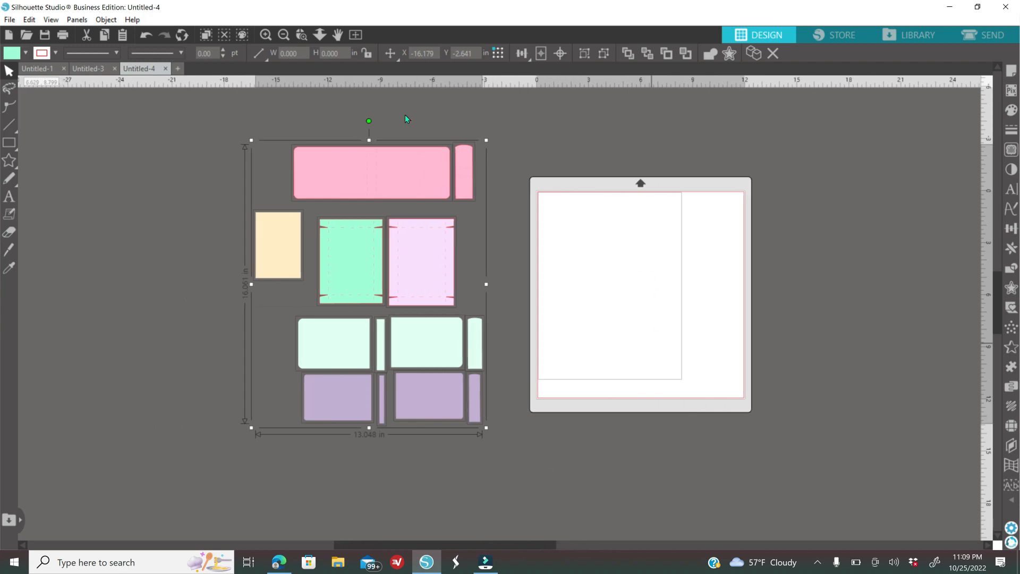
pyautogui.click(284, 36)
pyautogui.click(285, 36)
pyautogui.click(284, 36)
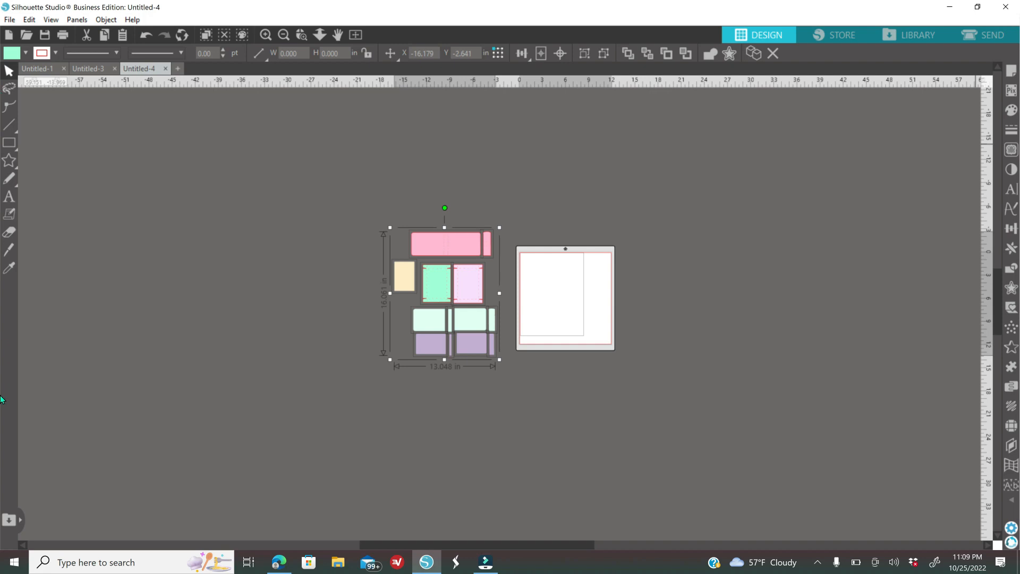
pyautogui.click(1011, 543)
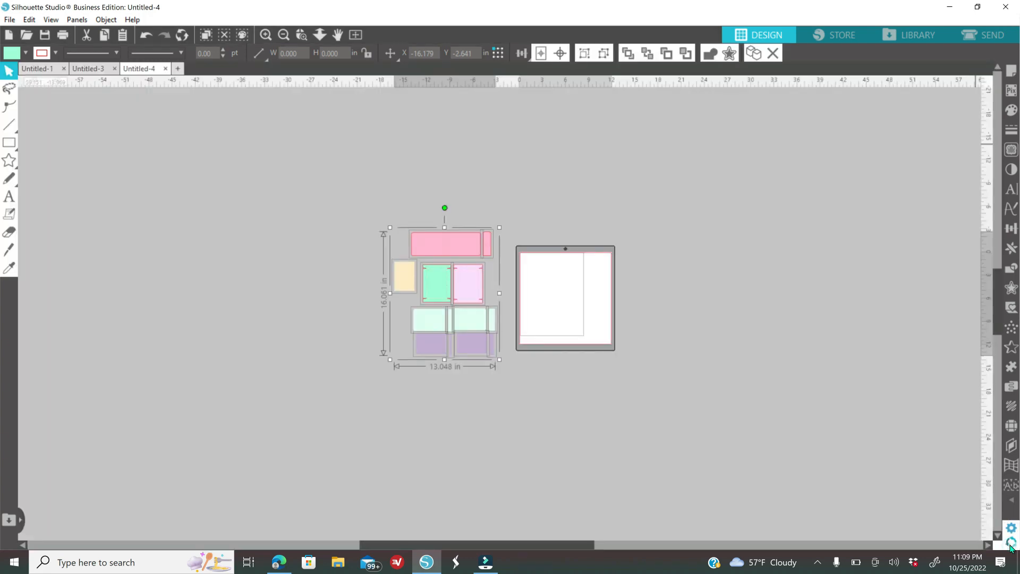
pyautogui.click(1010, 544)
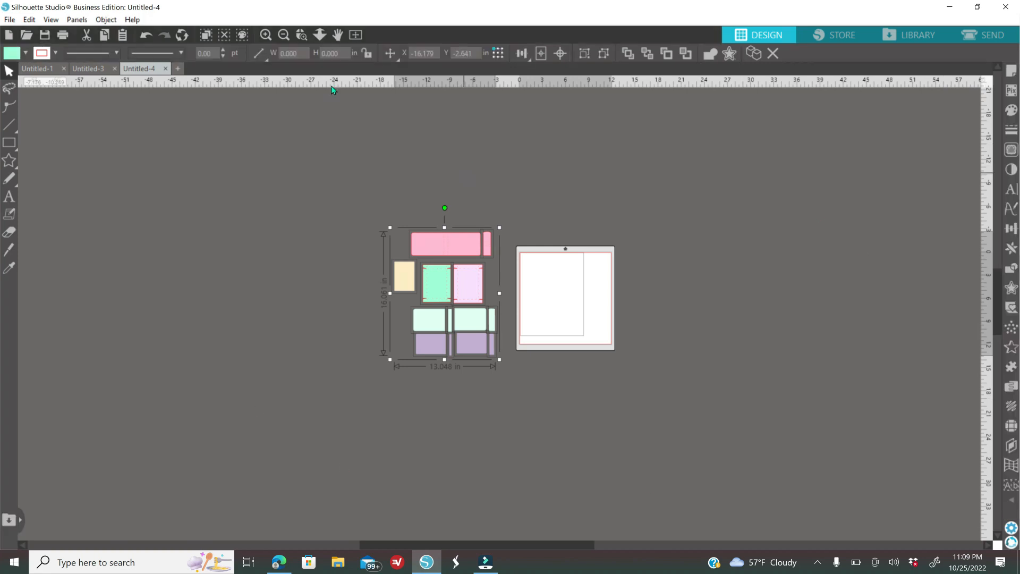
pyautogui.click(262, 39)
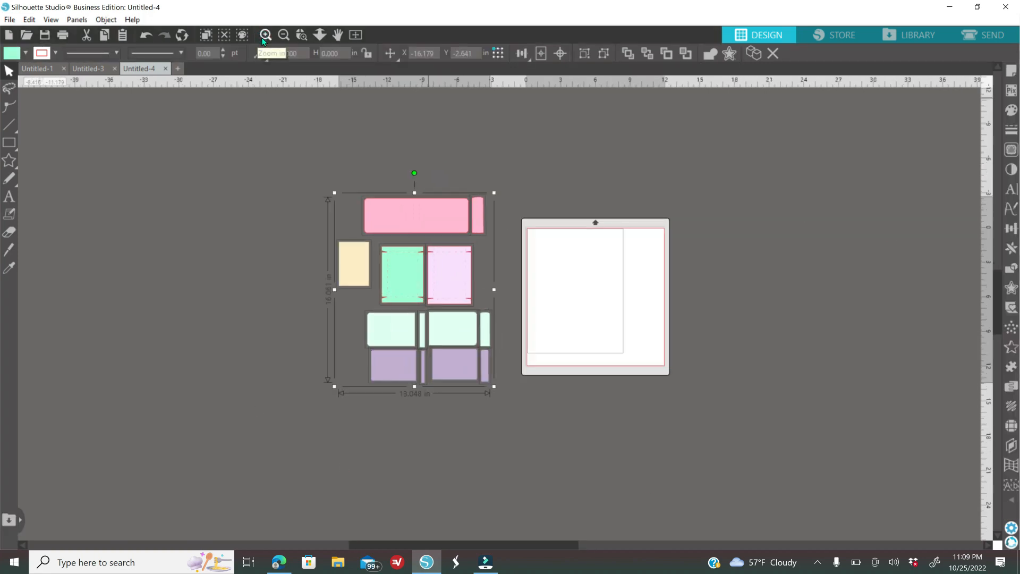
pyautogui.click(261, 37)
pyautogui.click(261, 37)
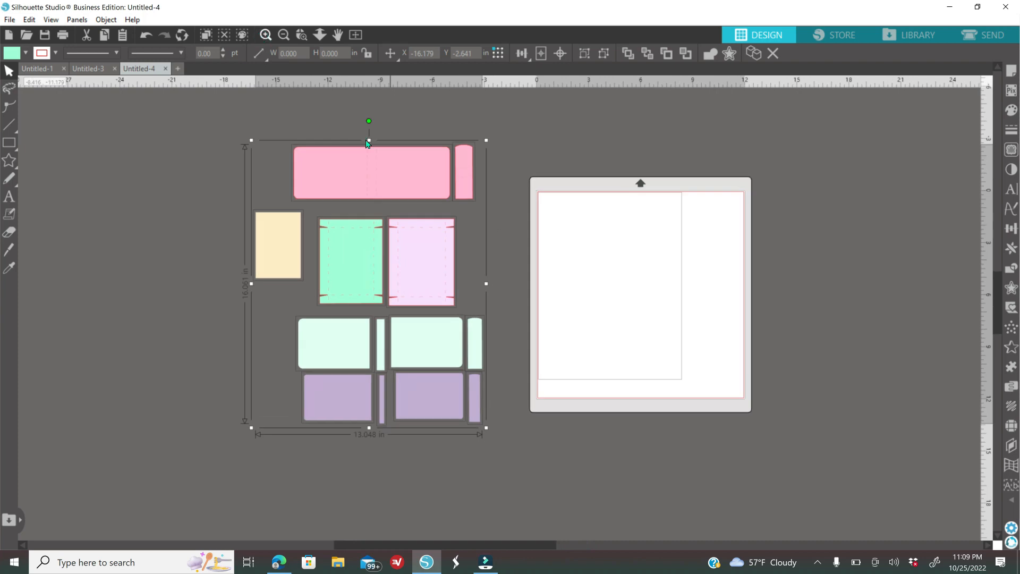
# Deselect the template and shift the wide pink wallet piece and the narrow pink strap slightly upward
pyautogui.click(477, 128)
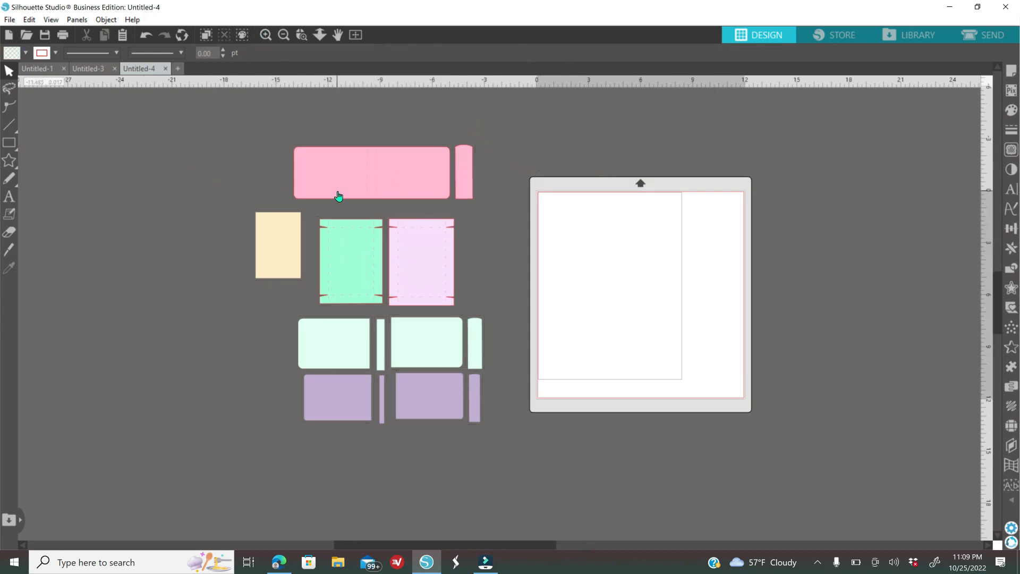
pyautogui.moveTo(376, 179); pyautogui.dragTo(389, 182)
pyautogui.moveTo(458, 182); pyautogui.dragTo(458, 178)
pyautogui.click(265, 205)
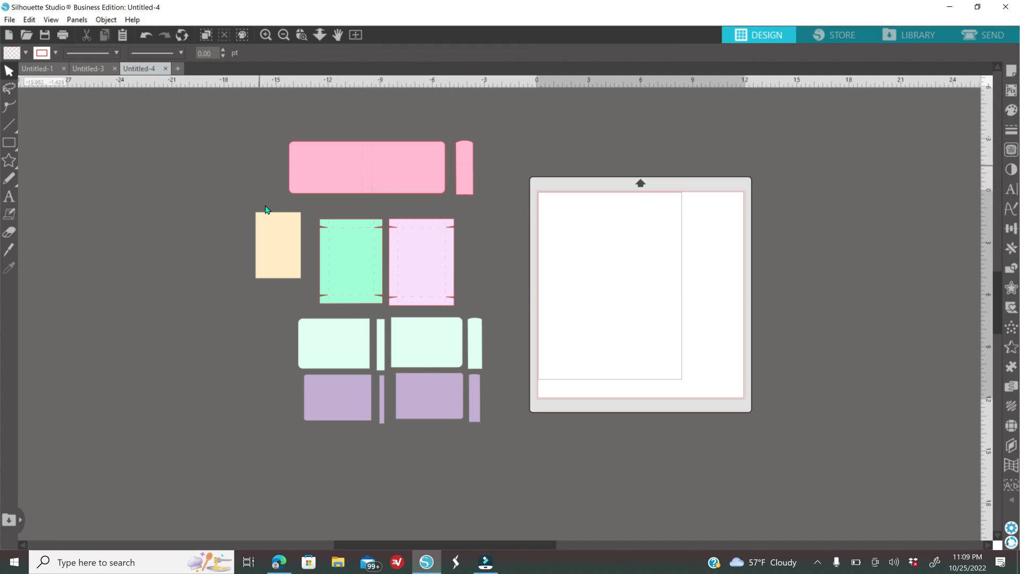
# Select in turn the mint layer pieces, the purple layer pieces, and the green and lilac box pieces to inspect them
pyautogui.moveTo(252, 349); pyautogui.dragTo(493, 348)
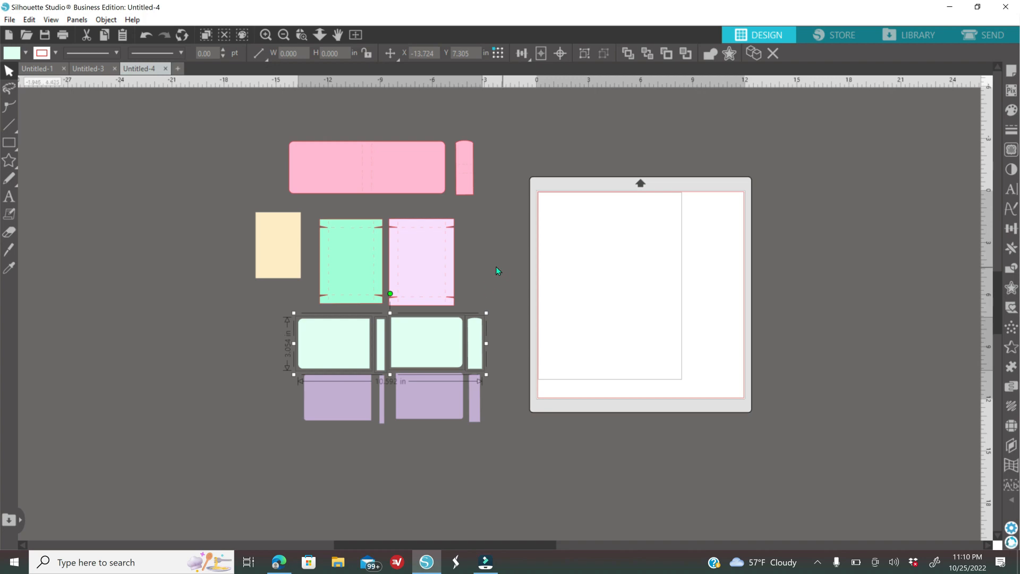
pyautogui.click(425, 395)
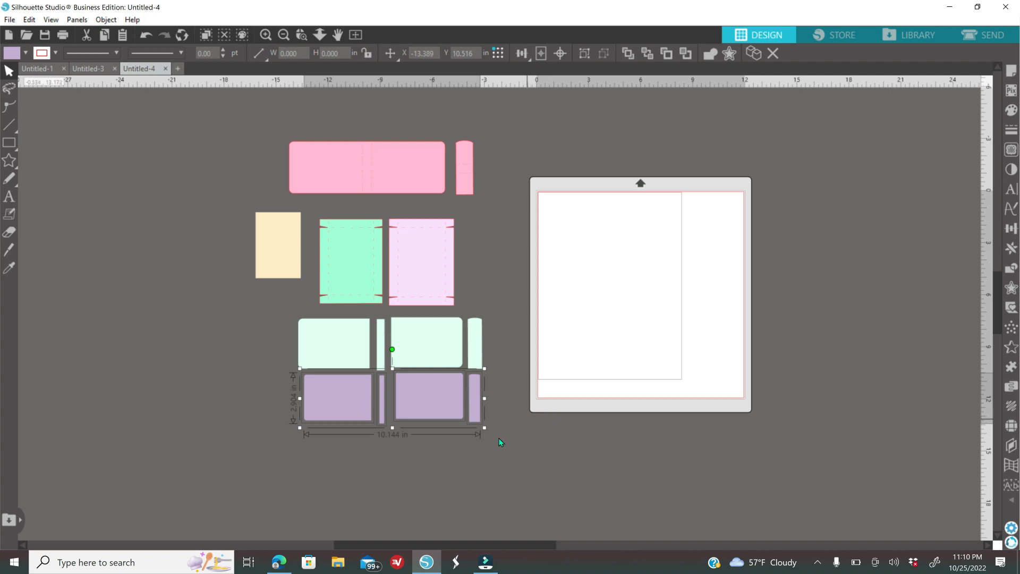
pyautogui.click(358, 266)
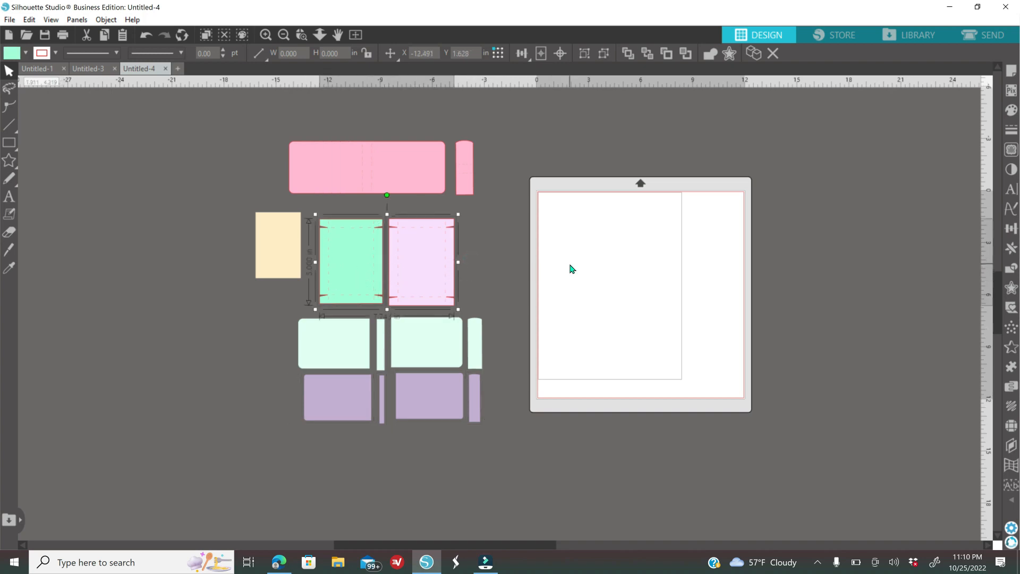
# Move the beige rectangle closer to the green box piece and deselect it
pyautogui.moveTo(282, 255)
pyautogui.mouseDown()
pyautogui.moveTo(287, 285)
pyautogui.moveTo(289, 271)
pyautogui.mouseUp()
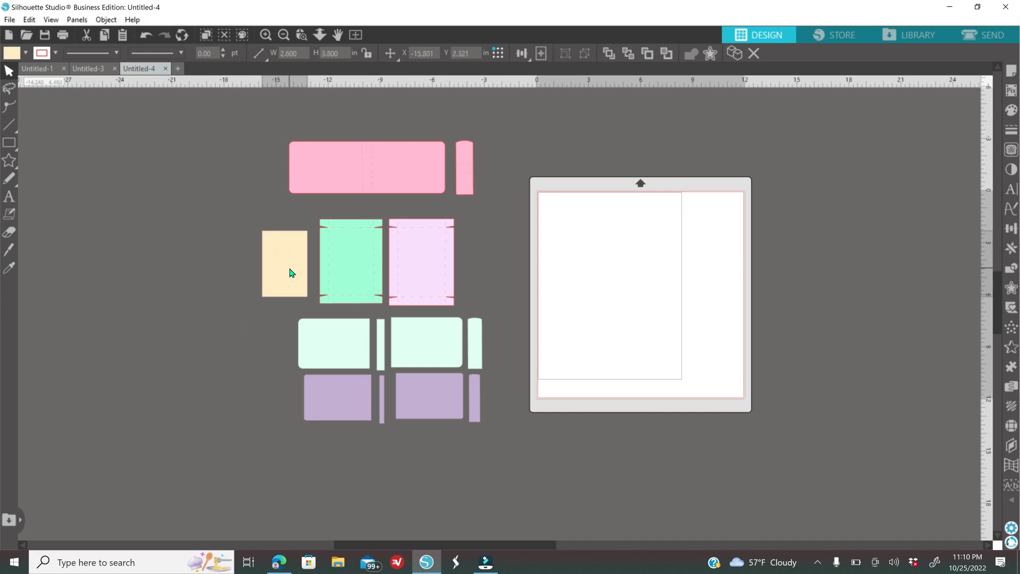
pyautogui.click(289, 299)
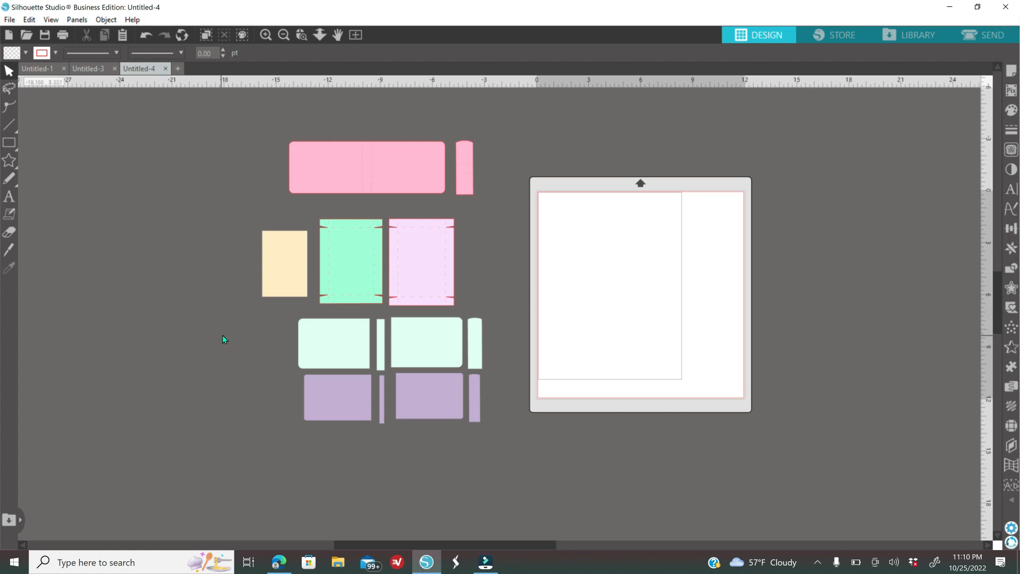
pyautogui.moveTo(279, 284)
pyautogui.mouseDown()
pyautogui.moveTo(287, 274)
pyautogui.moveTo(281, 287)
pyautogui.mouseUp()
pyautogui.click(178, 390)
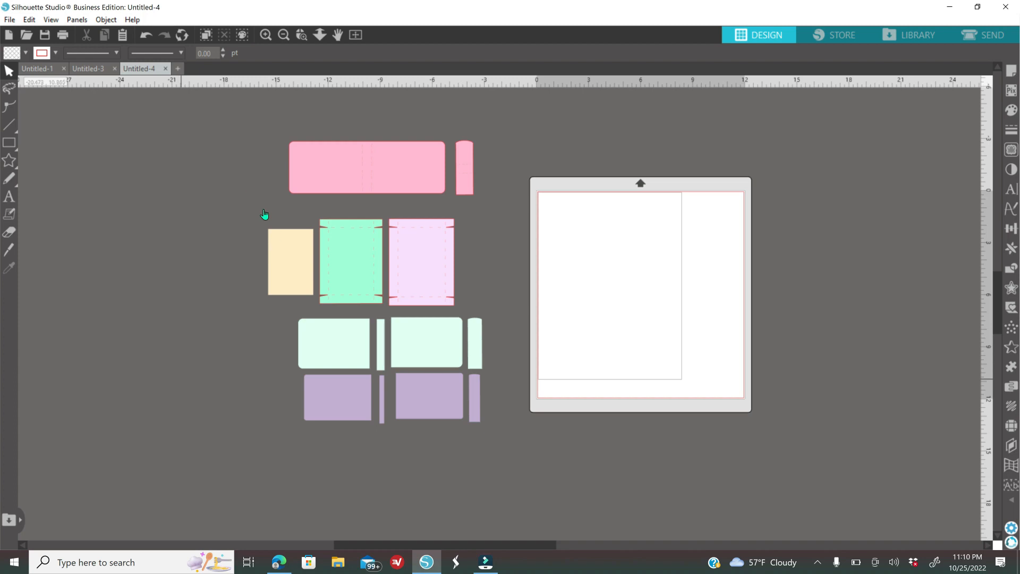
# Select the pink, mint, purple, lilac and beige template pieces in turn to examine each group, and clear the selection
pyautogui.click(350, 169)
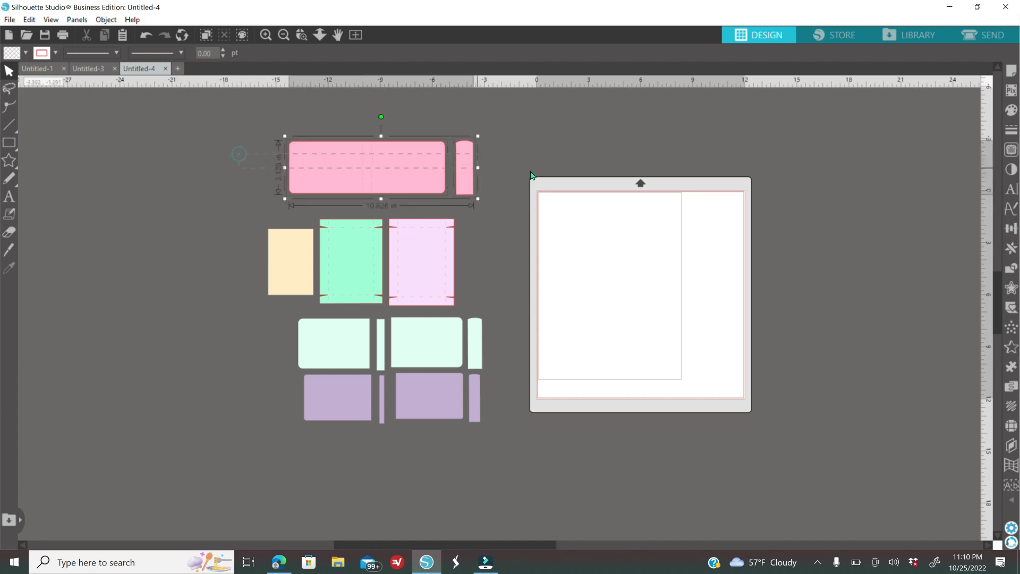
pyautogui.click(254, 359)
pyautogui.click(318, 355)
pyautogui.click(251, 419)
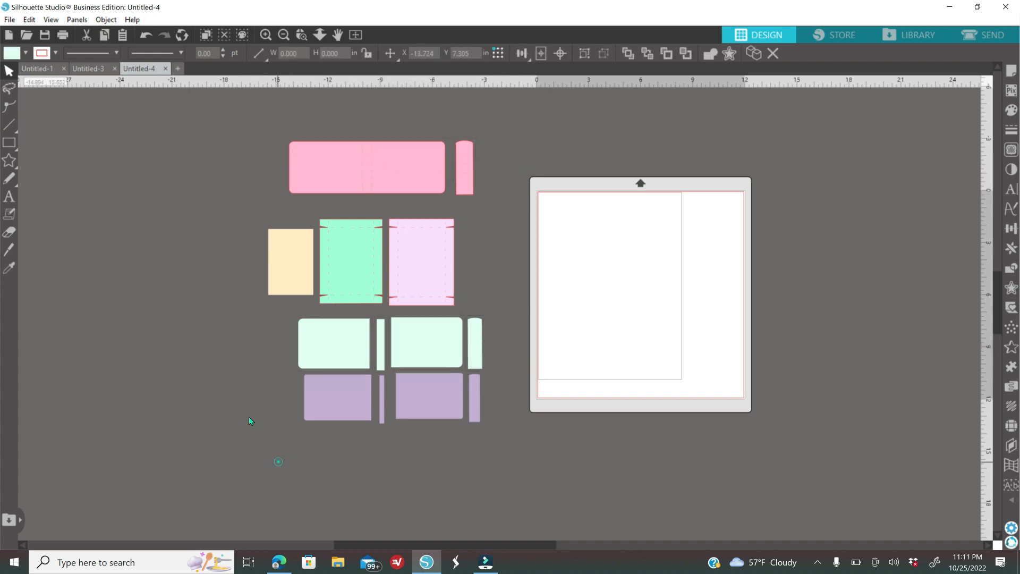
pyautogui.moveTo(397, 423); pyautogui.dragTo(518, 419)
pyautogui.click(519, 449)
pyautogui.moveTo(508, 255); pyautogui.dragTo(409, 260)
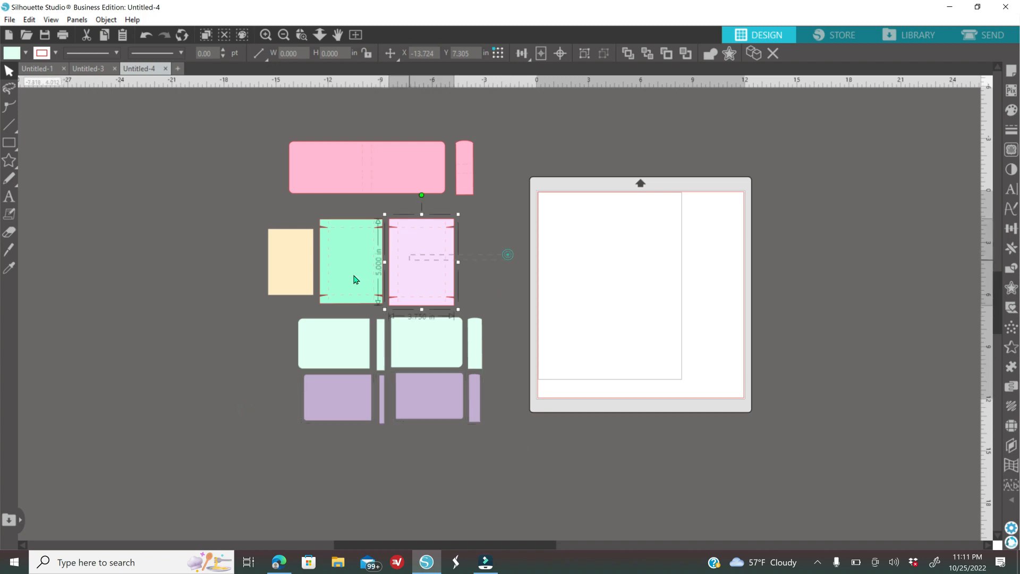
pyautogui.click(281, 282)
pyautogui.click(224, 353)
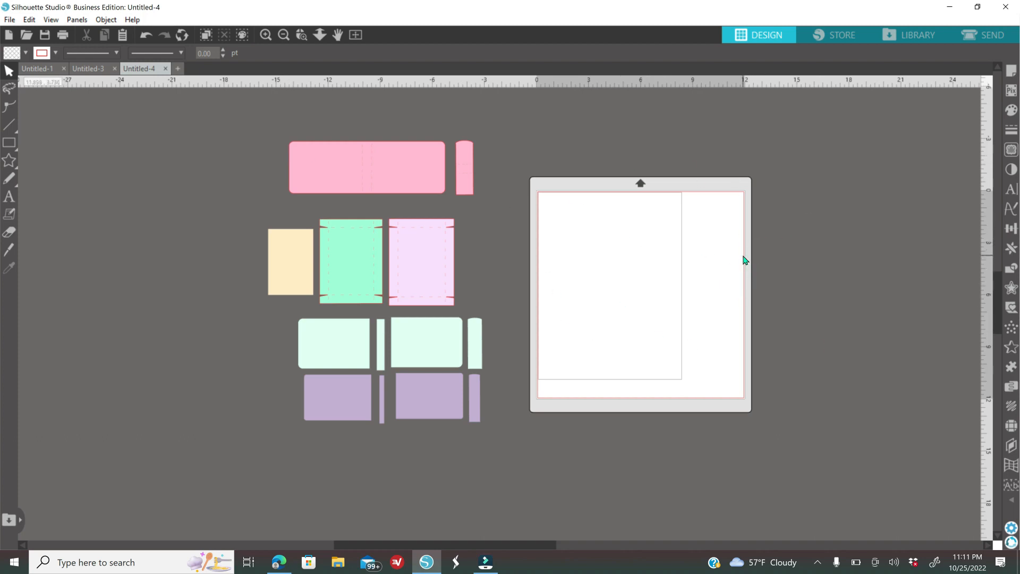
# Open the page setup and set the media size to Letter
pyautogui.click(1012, 73)
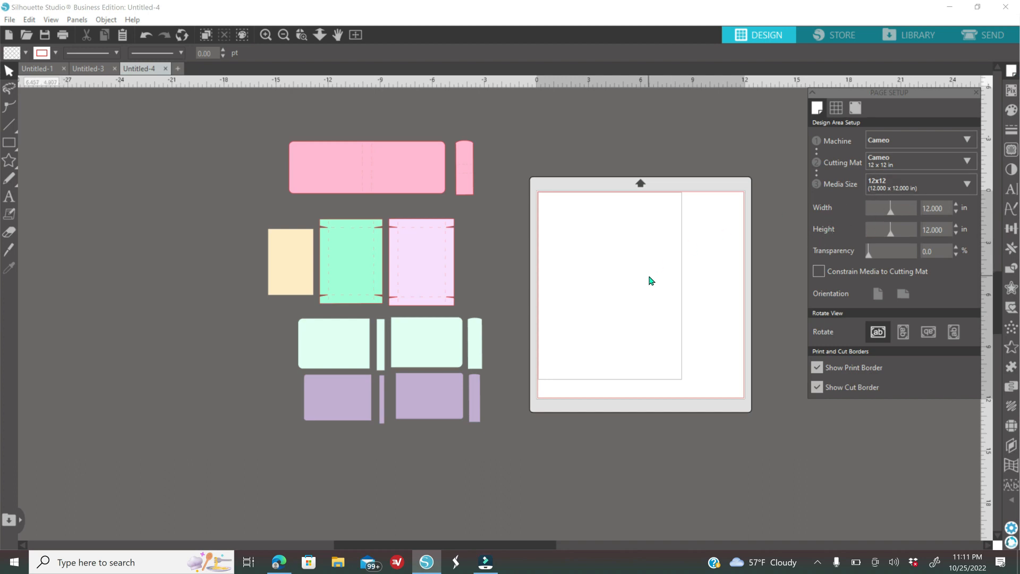
pyautogui.click(923, 183)
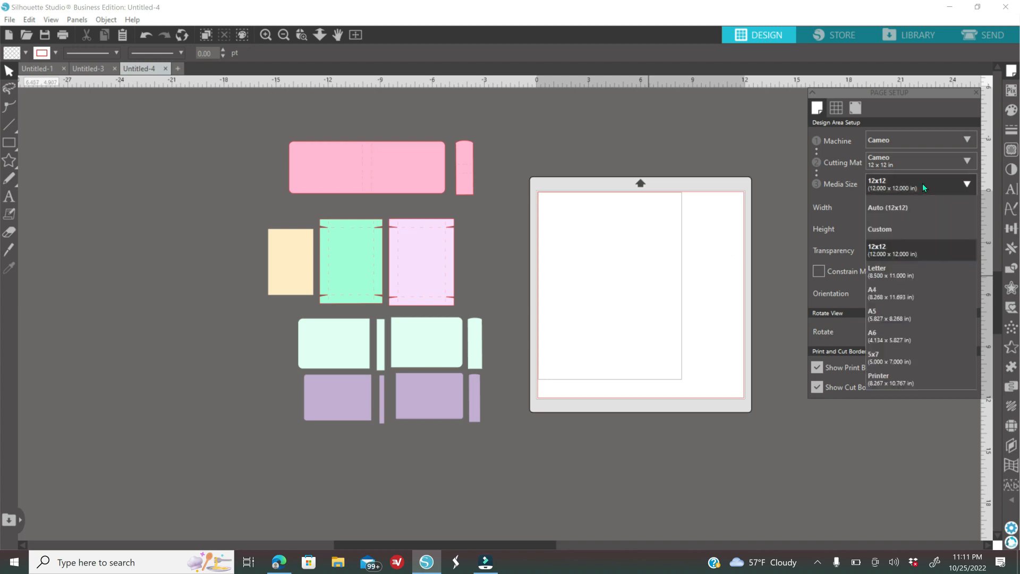
pyautogui.click(881, 279)
# Try fitting the wide pink wallet piece, rotated upright, and the narrow pink strap next to each other on the Letter page
pyautogui.moveTo(392, 171); pyautogui.dragTo(619, 218)
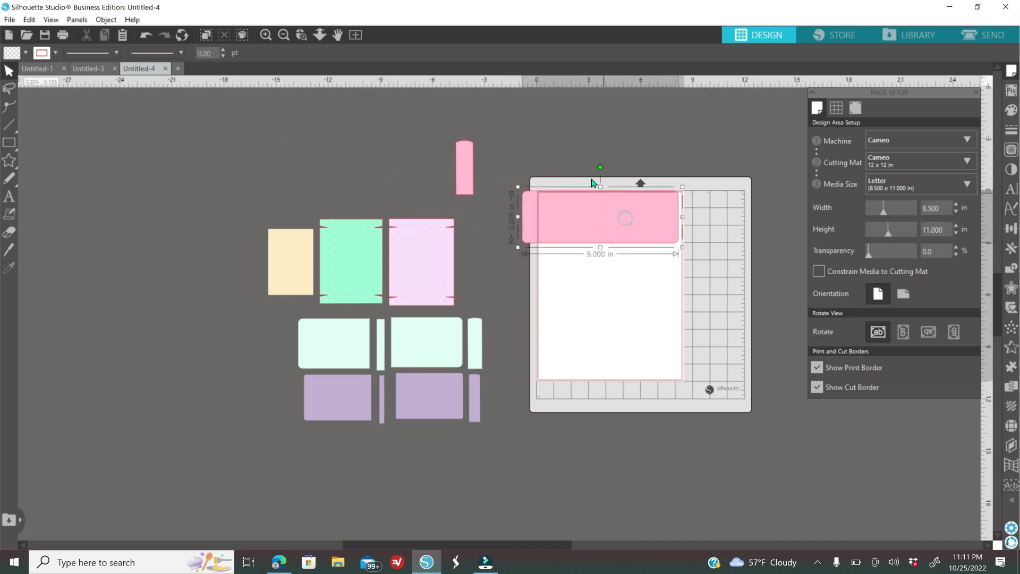
pyautogui.moveTo(600, 167); pyautogui.dragTo(680, 218)
pyautogui.moveTo(590, 257); pyautogui.dragTo(570, 299)
pyautogui.moveTo(477, 183); pyautogui.dragTo(626, 250)
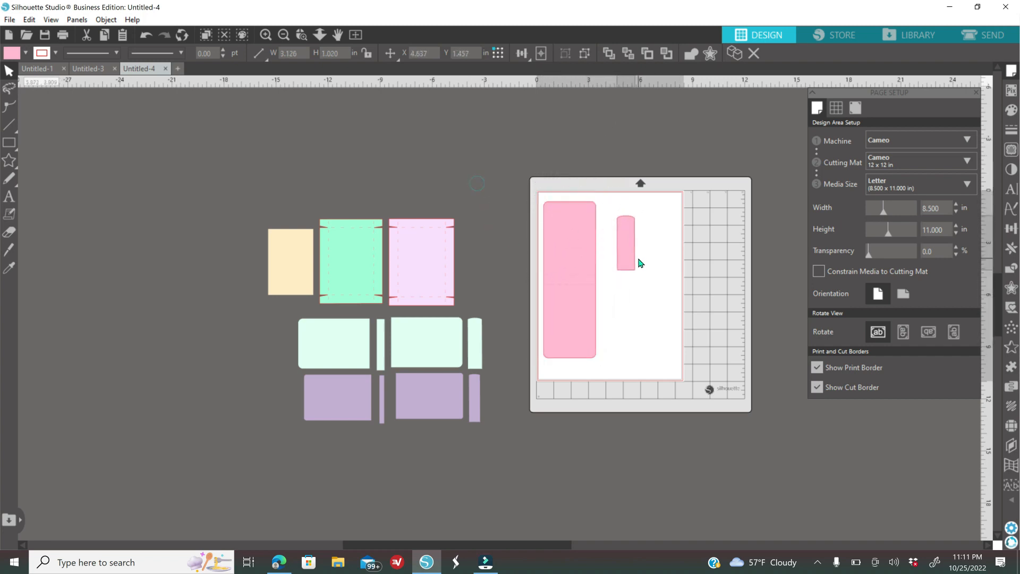
pyautogui.click(640, 260)
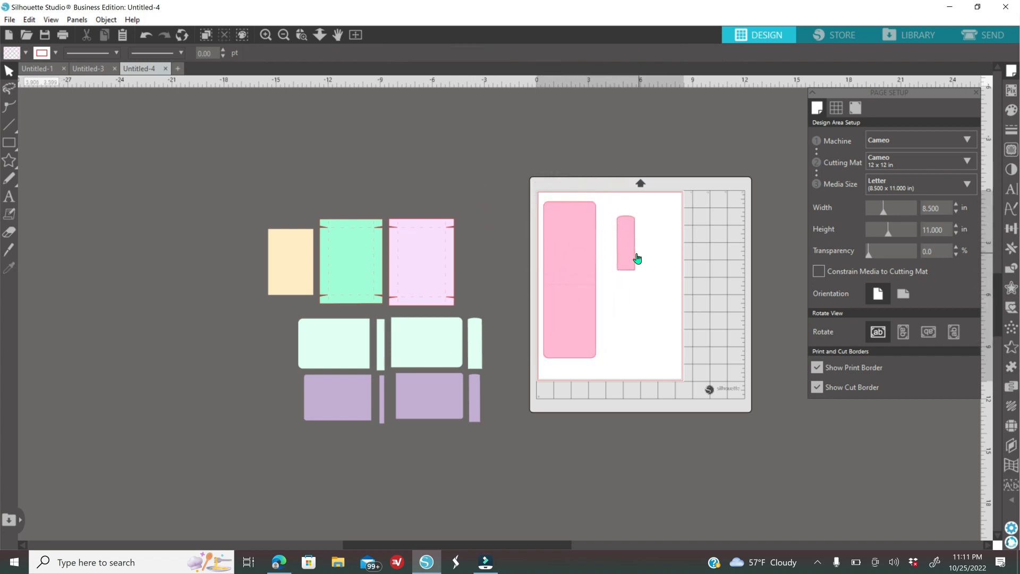
# Undo the strap placement and the rotation and repositioning of the wide pink wallet piece
pyautogui.click(153, 38)
pyautogui.click(153, 37)
pyautogui.click(153, 37)
pyautogui.click(153, 37)
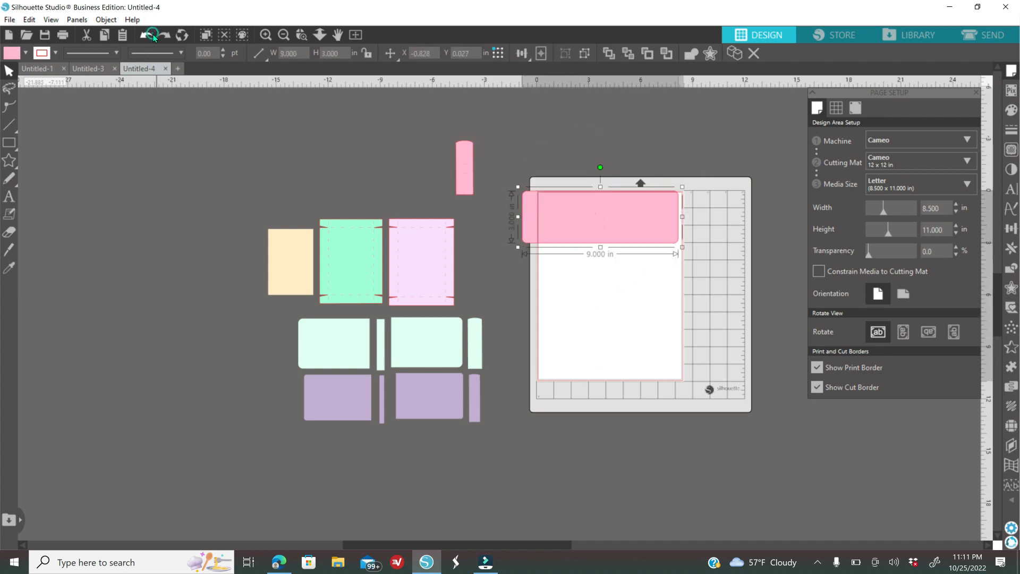
# Set the media size to 12x12 and line up the wide pink wallet piece and narrow strap along the page's upper edge
pyautogui.click(916, 184)
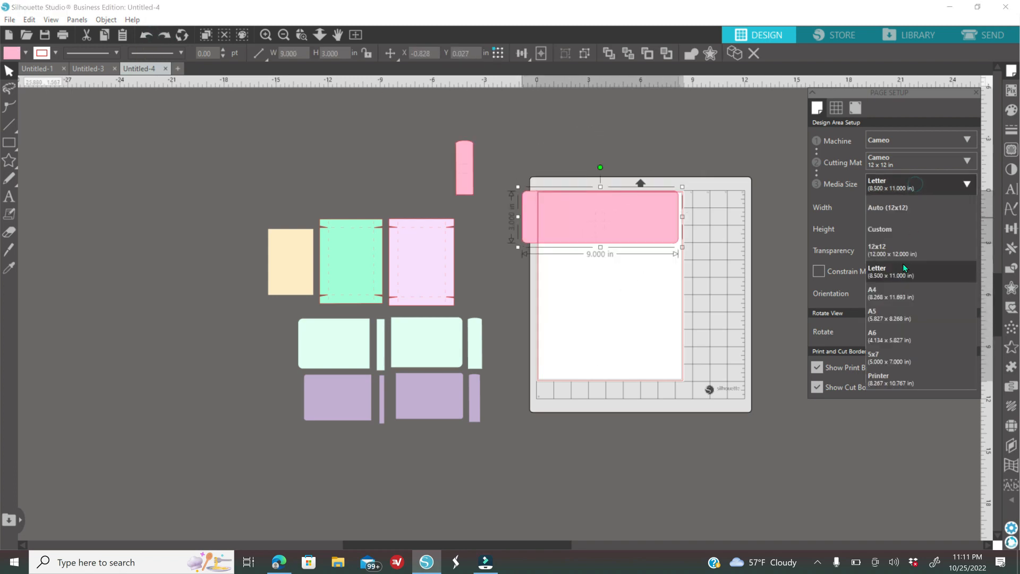
pyautogui.click(892, 248)
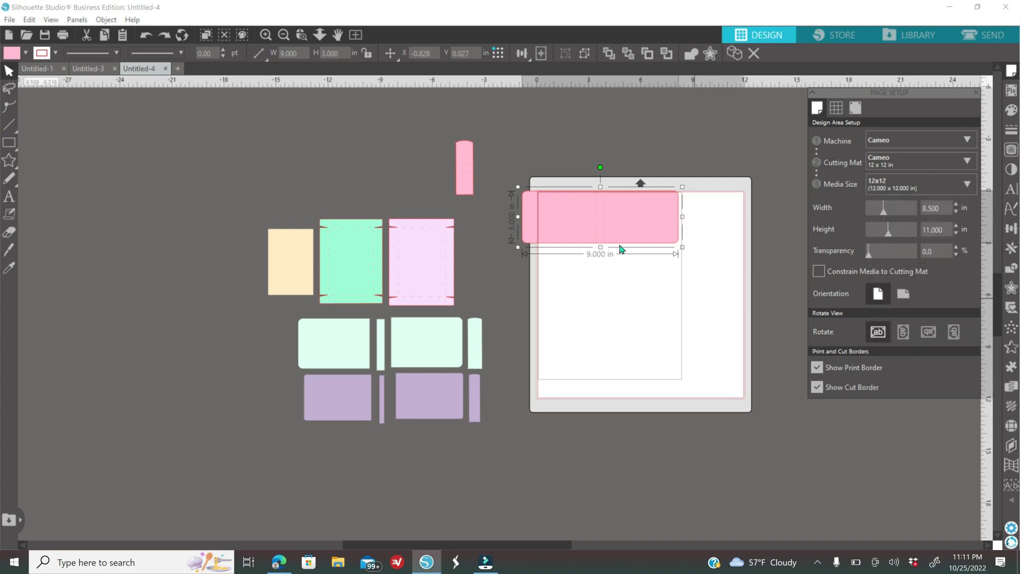
pyautogui.moveTo(619, 238); pyautogui.dragTo(633, 243)
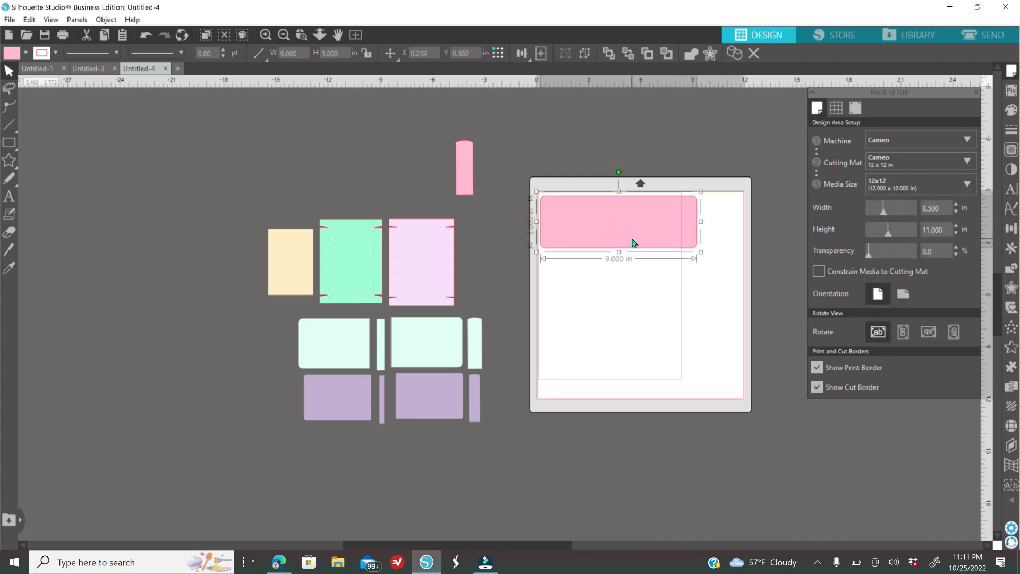
pyautogui.moveTo(468, 178); pyautogui.dragTo(722, 232)
pyautogui.moveTo(505, 191); pyautogui.dragTo(731, 244)
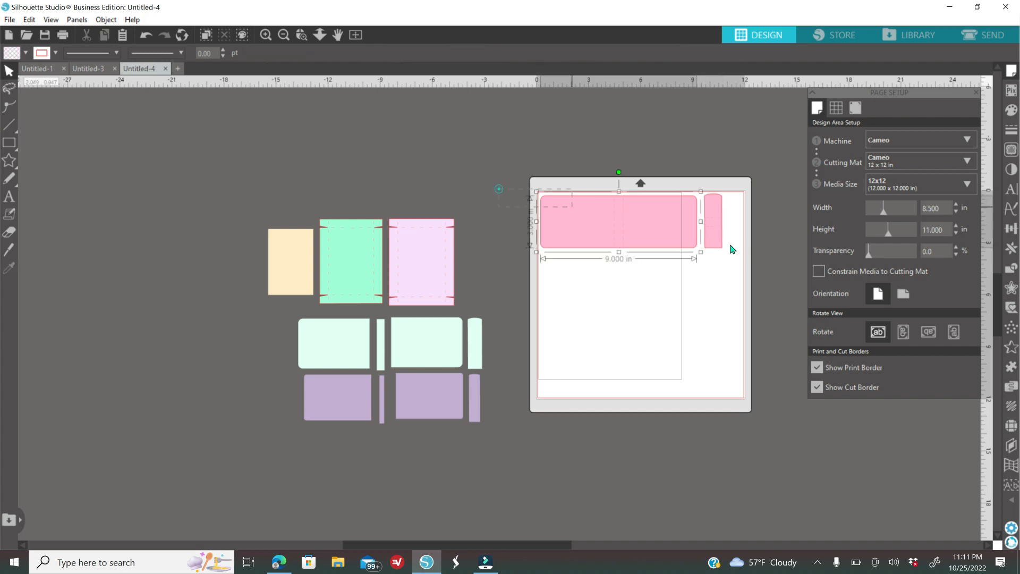
# Duplicate the pink wallet and strap set twice in rows beneath the original, and move all three sets off the page
pyautogui.rightClick(698, 316)
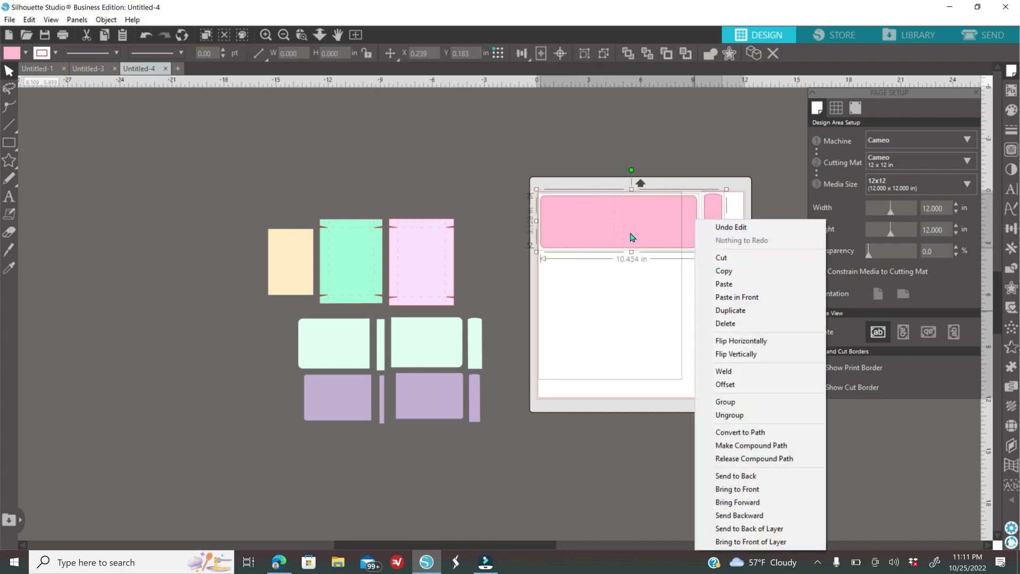
pyautogui.click(741, 317)
pyautogui.moveTo(678, 253); pyautogui.dragTo(668, 294)
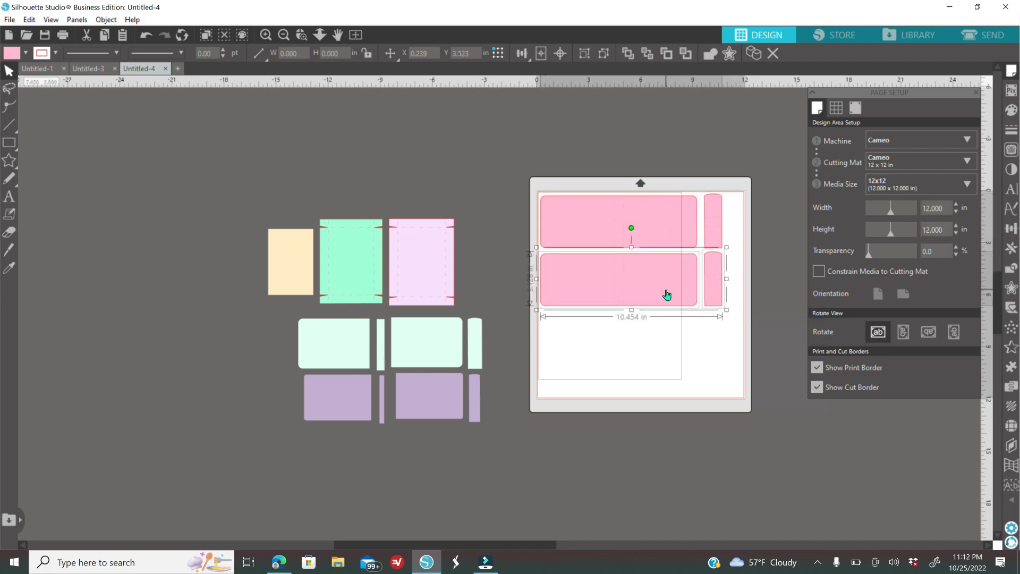
pyautogui.rightClick(667, 295)
pyautogui.click(723, 308)
pyautogui.moveTo(675, 303); pyautogui.dragTo(664, 350)
pyautogui.moveTo(520, 170); pyautogui.dragTo(221, 384)
# Place the green and lilac box pieces side by side in the page's upper-left area with a small gap between them
pyautogui.moveTo(511, 268); pyautogui.dragTo(598, 273)
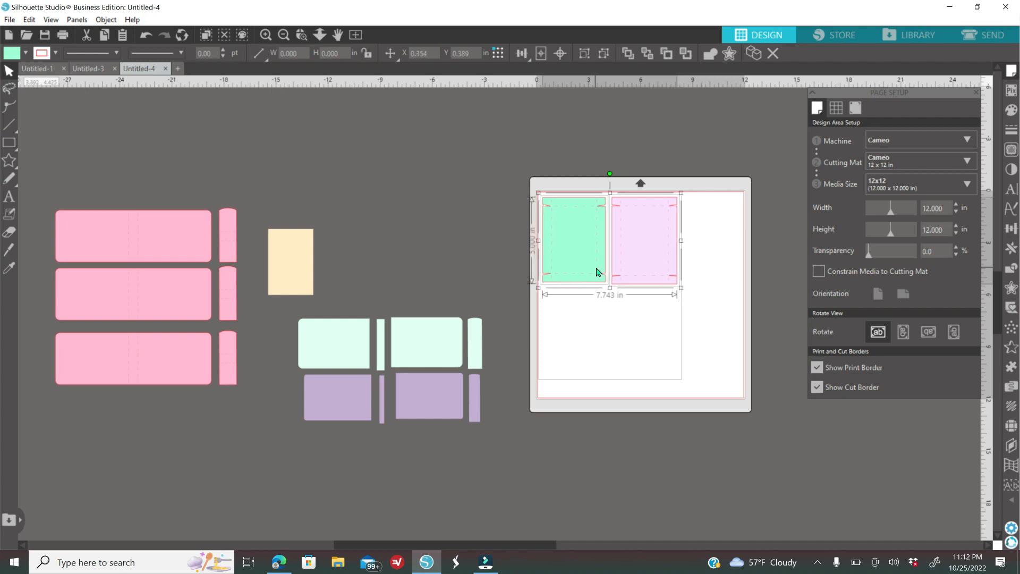
pyautogui.click(623, 330)
pyautogui.moveTo(657, 248); pyautogui.dragTo(654, 247)
# Duplicate the green box piece to complete a row of three, and duplicate that row beneath it on the page
pyautogui.rightClick(588, 267)
pyautogui.click(632, 298)
pyautogui.moveTo(575, 257); pyautogui.dragTo(697, 253)
pyautogui.moveTo(515, 244); pyautogui.dragTo(717, 346)
pyautogui.rightClick(721, 312)
pyautogui.click(756, 310)
# Replace the last green box piece in the second row with a duplicate of the neighbouring lilac piece
pyautogui.click(721, 358)
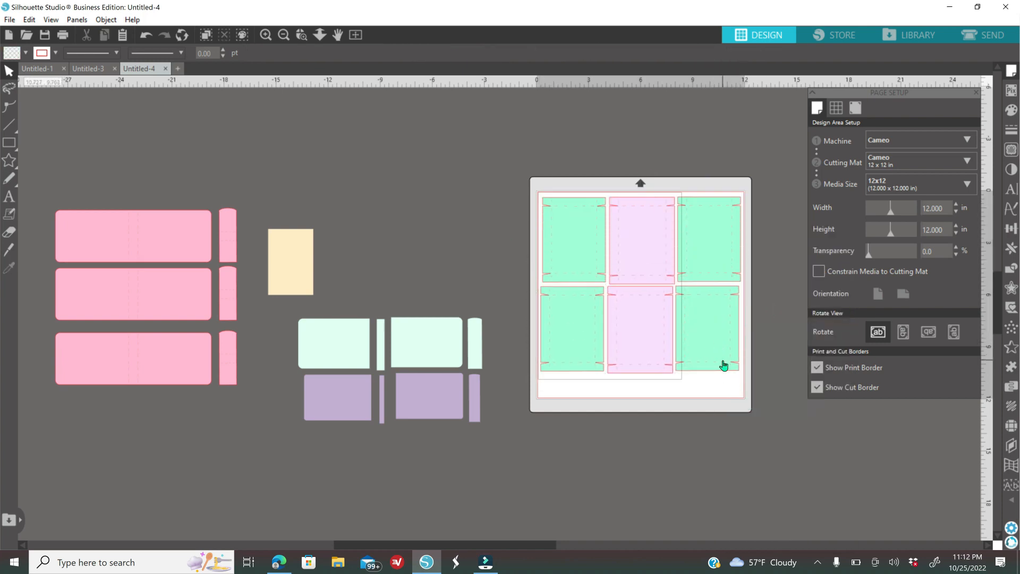
pyautogui.press('Delete')
pyautogui.click(654, 350)
pyautogui.rightClick(654, 349)
pyautogui.click(685, 106)
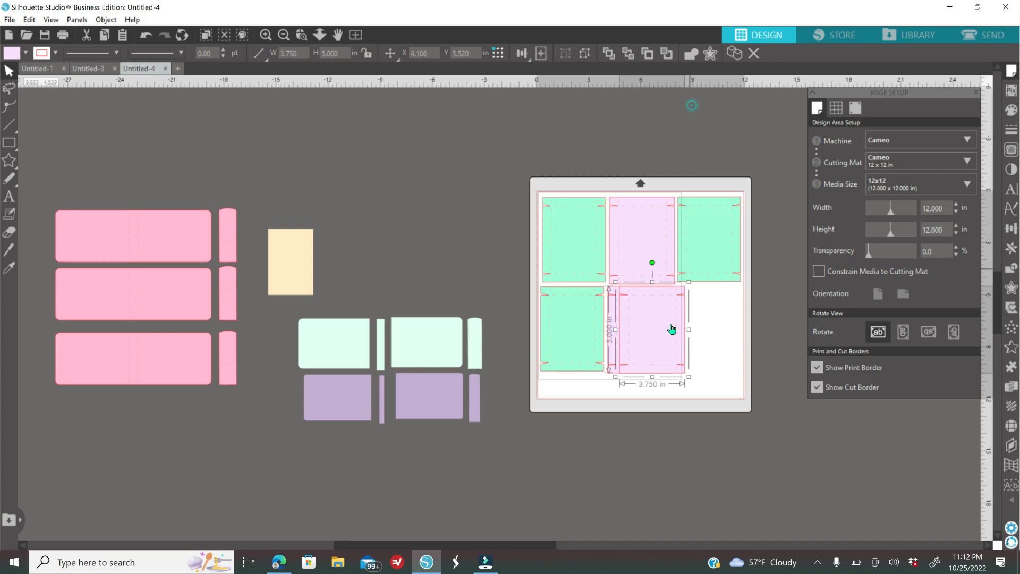
pyautogui.moveTo(664, 338); pyautogui.dragTo(722, 341)
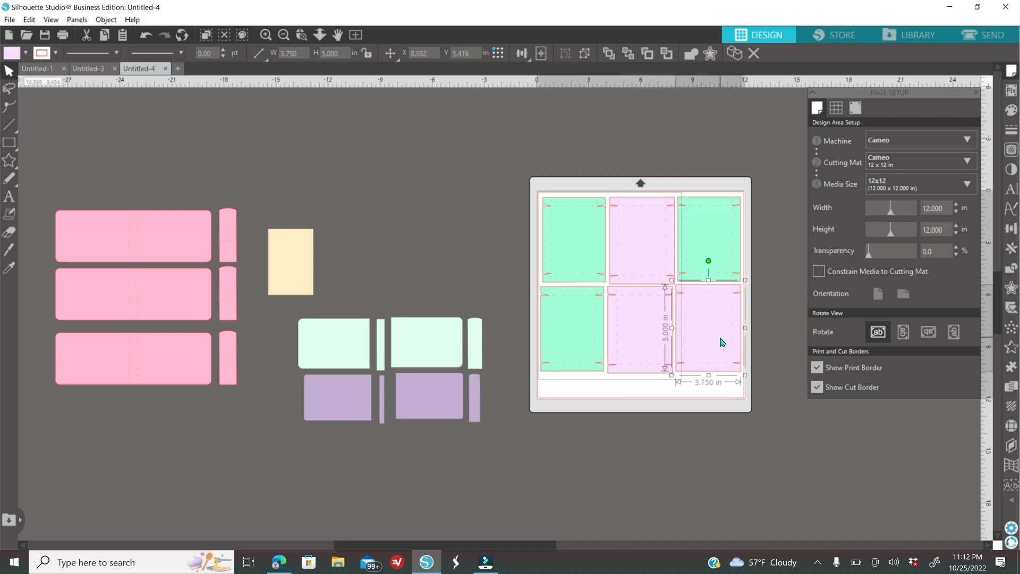
pyautogui.click(785, 442)
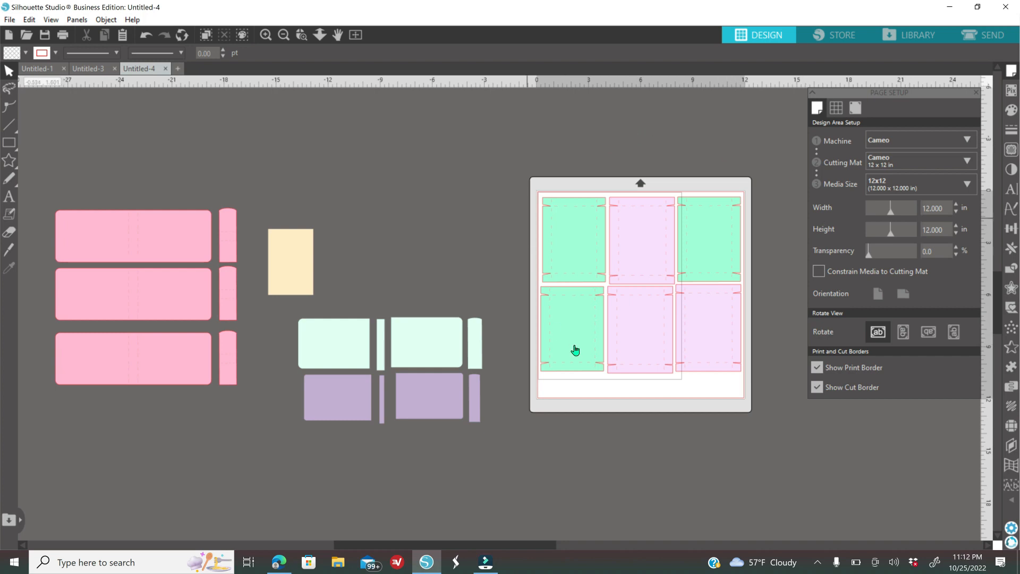
# Assign the Cut action to the six box pieces in the send settings and choose a cutting machine from the device list
pyautogui.click(990, 36)
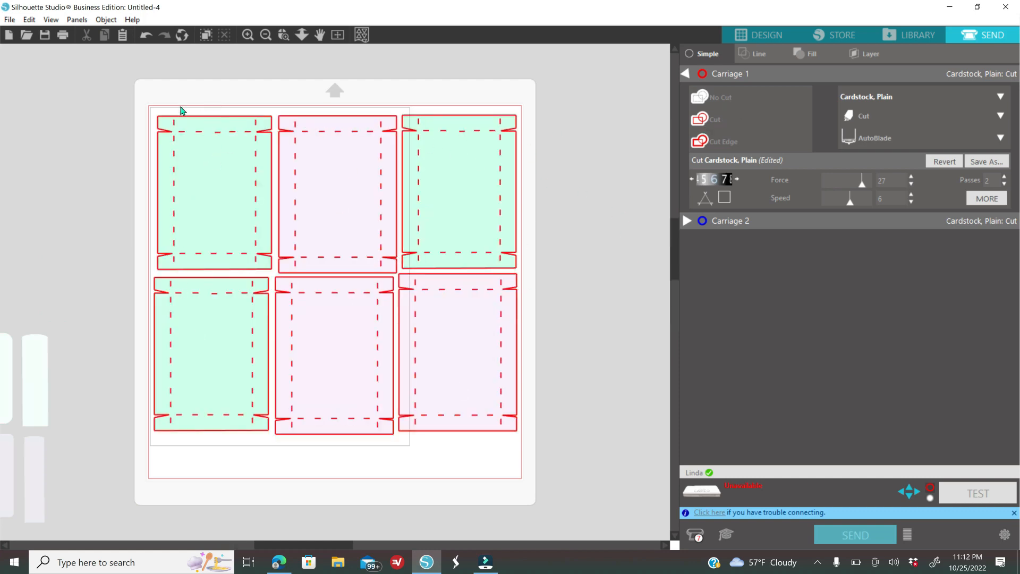
pyautogui.click(722, 121)
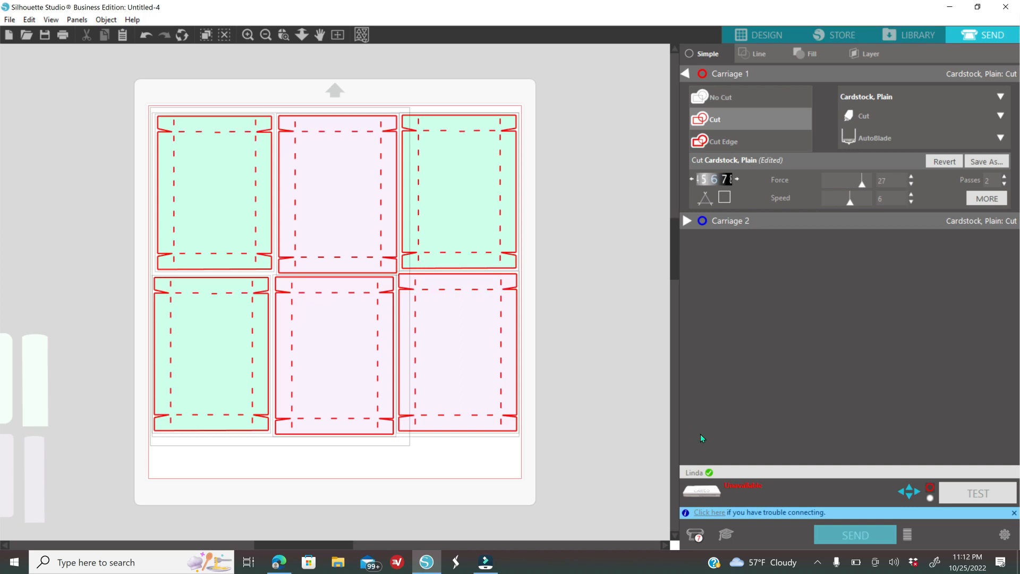
pyautogui.click(699, 537)
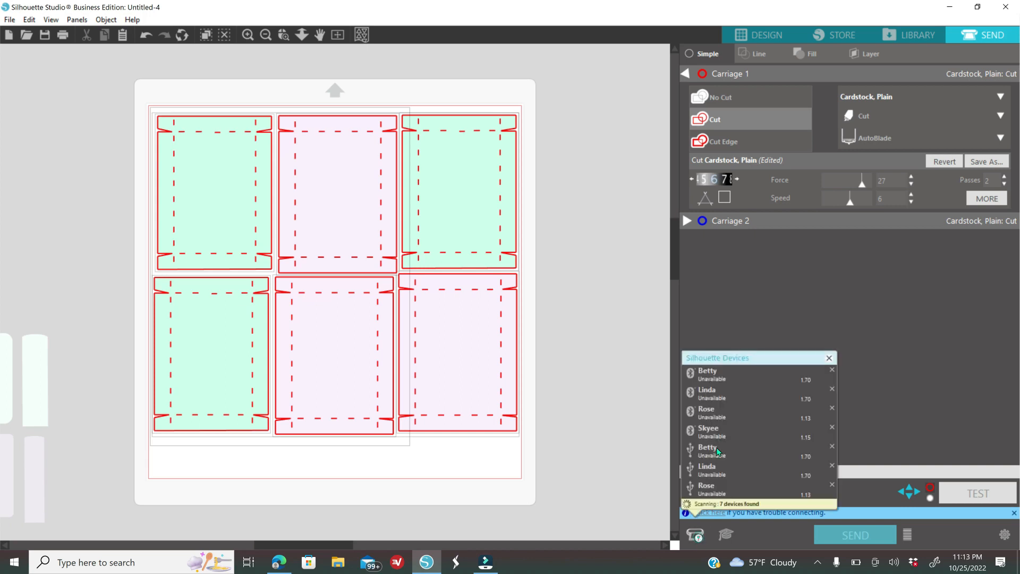
pyautogui.click(712, 393)
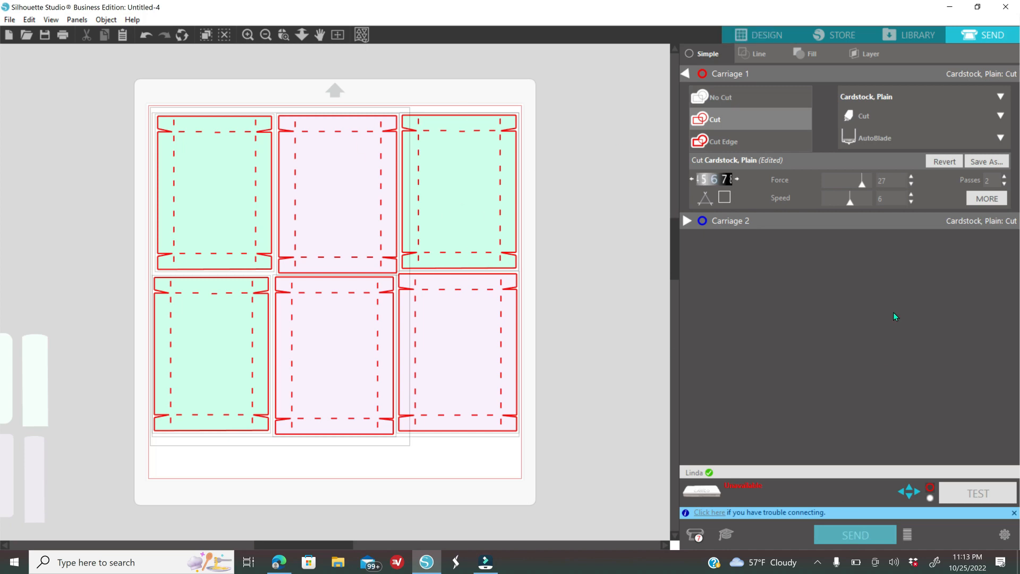
# Back in the design view, move the six box pieces off the page and place the four mint layer pieces on it
pyautogui.click(759, 35)
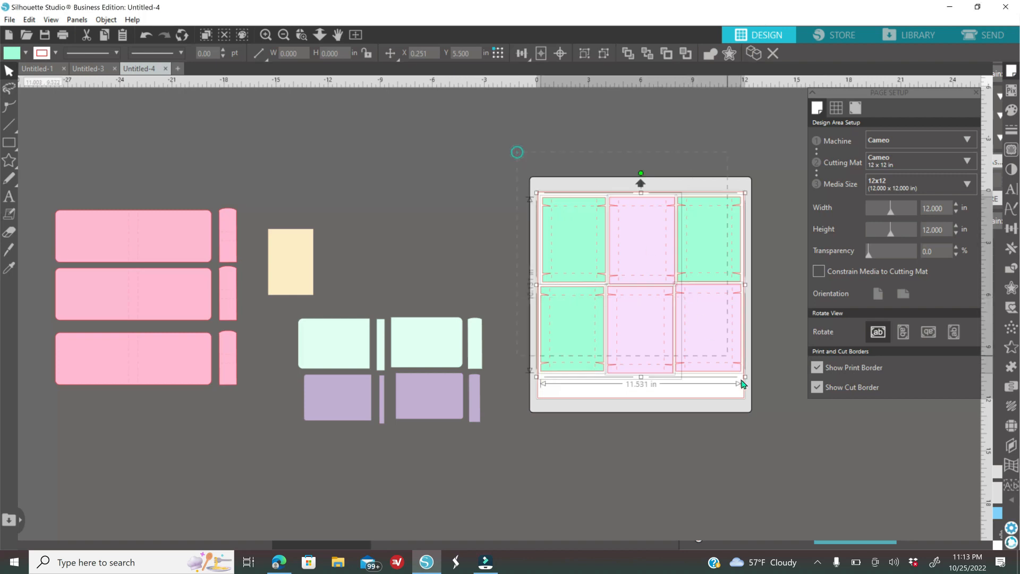
pyautogui.moveTo(681, 344); pyautogui.dragTo(462, 307)
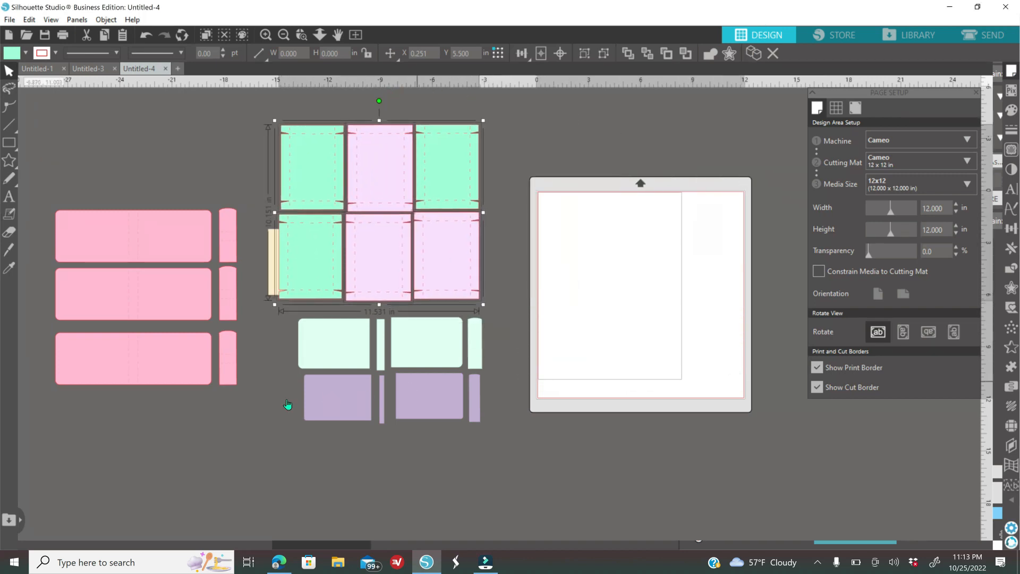
pyautogui.click(274, 337)
pyautogui.click(344, 346)
pyautogui.moveTo(462, 355); pyautogui.dragTo(660, 216)
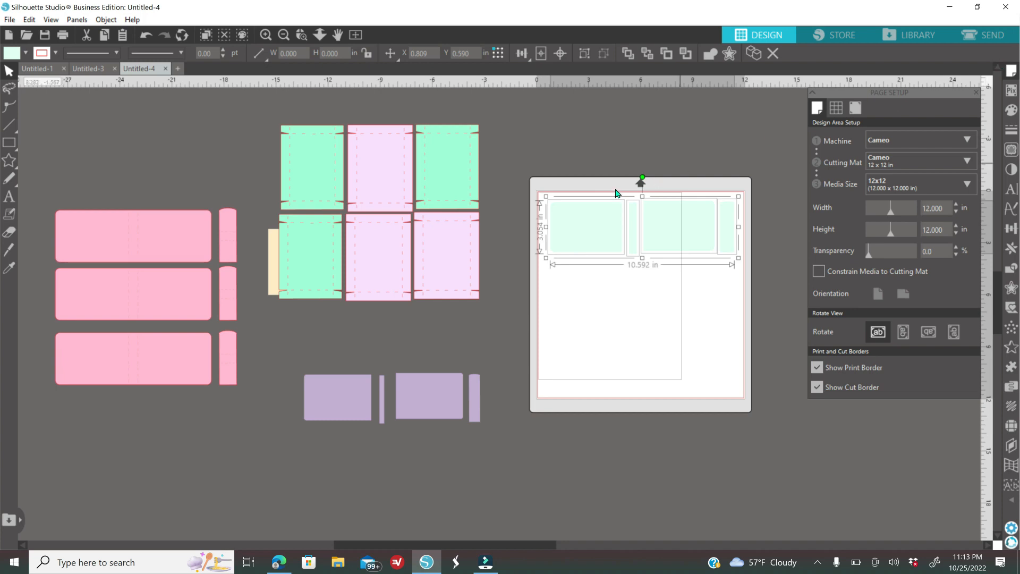
# Move the four mint pieces off the page below the box pieces, and place the four purple layer pieces on the page
pyautogui.moveTo(523, 225); pyautogui.dragTo(738, 246)
pyautogui.click(726, 235)
pyautogui.moveTo(611, 234); pyautogui.dragTo(334, 343)
pyautogui.moveTo(257, 392); pyautogui.dragTo(681, 229)
pyautogui.keyDown('shift'); pyautogui.click(452, 418); pyautogui.keyUp('shift')
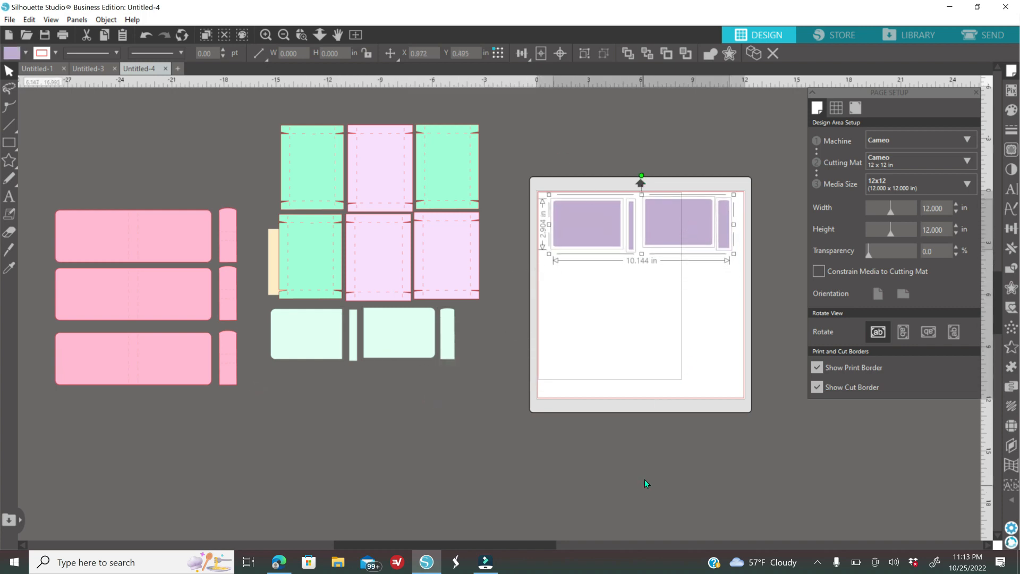
# Move the purple pieces off the page below the mint pieces, and place the beige rectangle beside the purple pieces
pyautogui.moveTo(674, 241); pyautogui.dragTo(395, 421)
pyautogui.moveTo(270, 276); pyautogui.dragTo(485, 407)
pyautogui.click(470, 390)
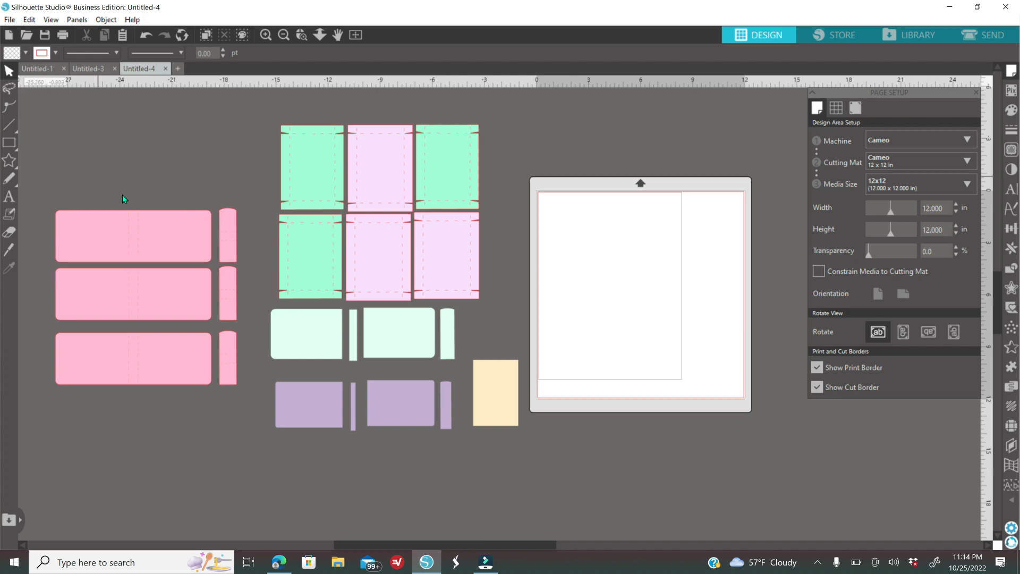
pyautogui.click(9, 19)
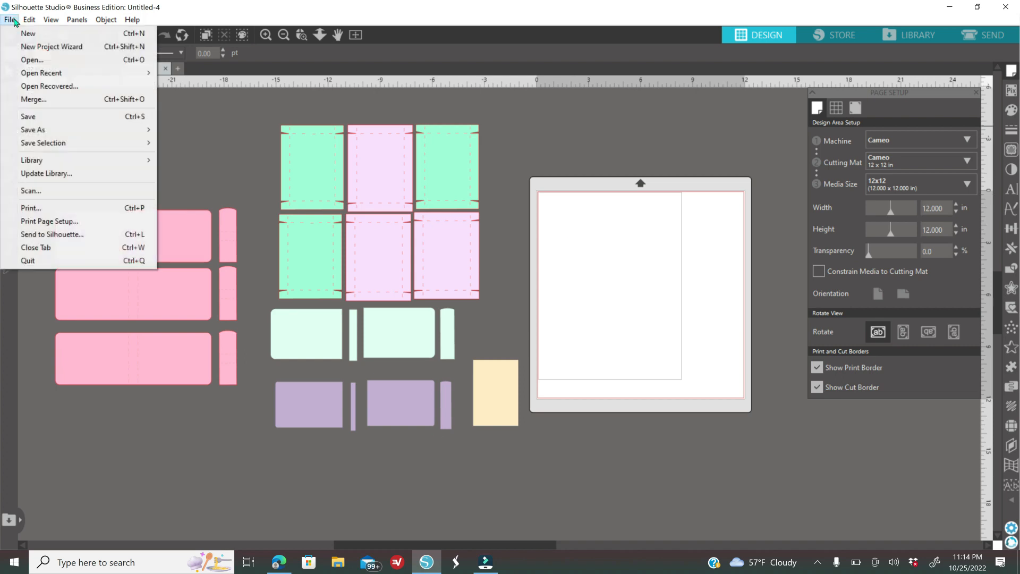
pyautogui.click(44, 99)
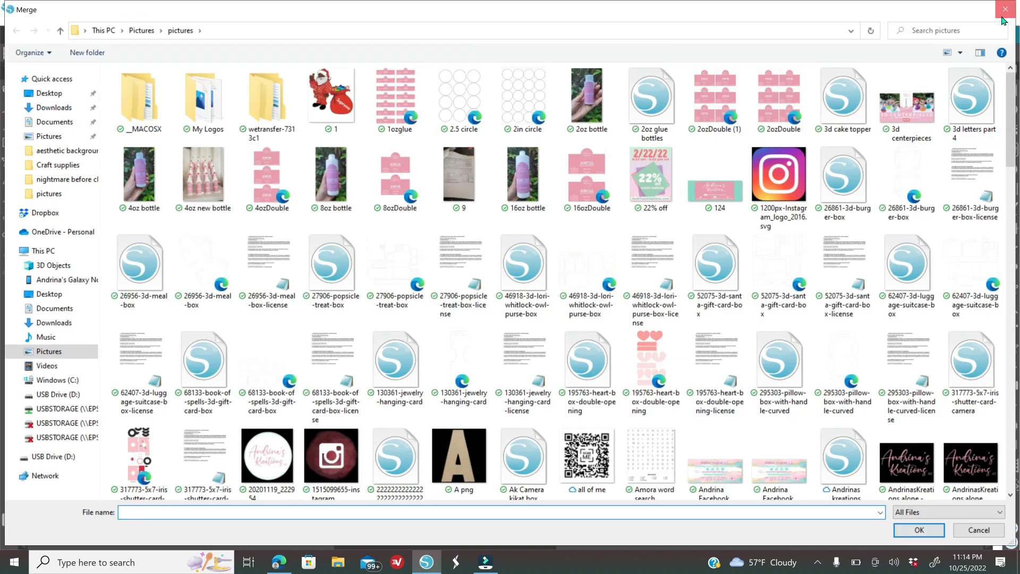
pyautogui.click(1003, 17)
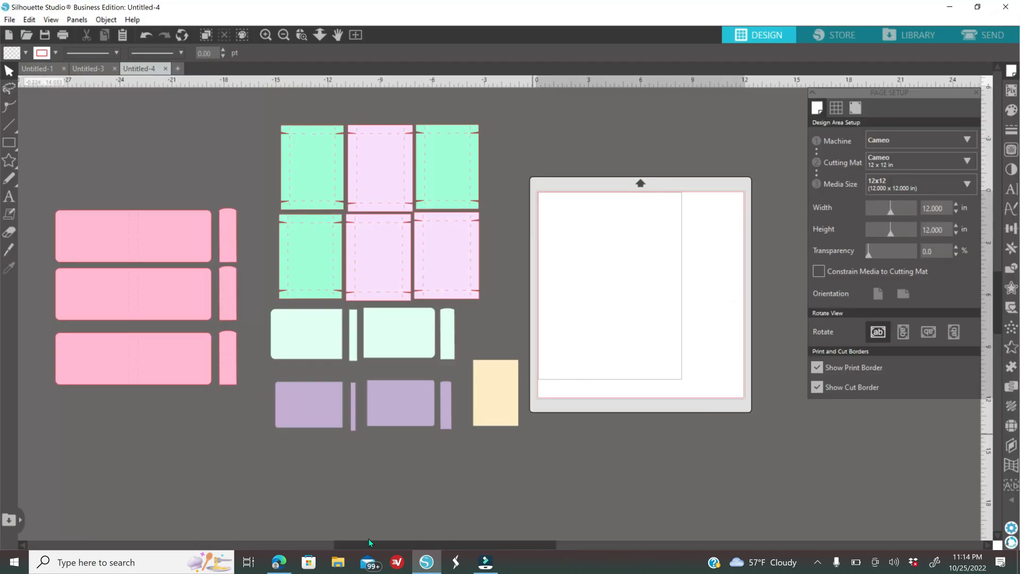
# Switch to the Edge browser and open Bing image results for "bear background" in a new tab
pyautogui.click(279, 562)
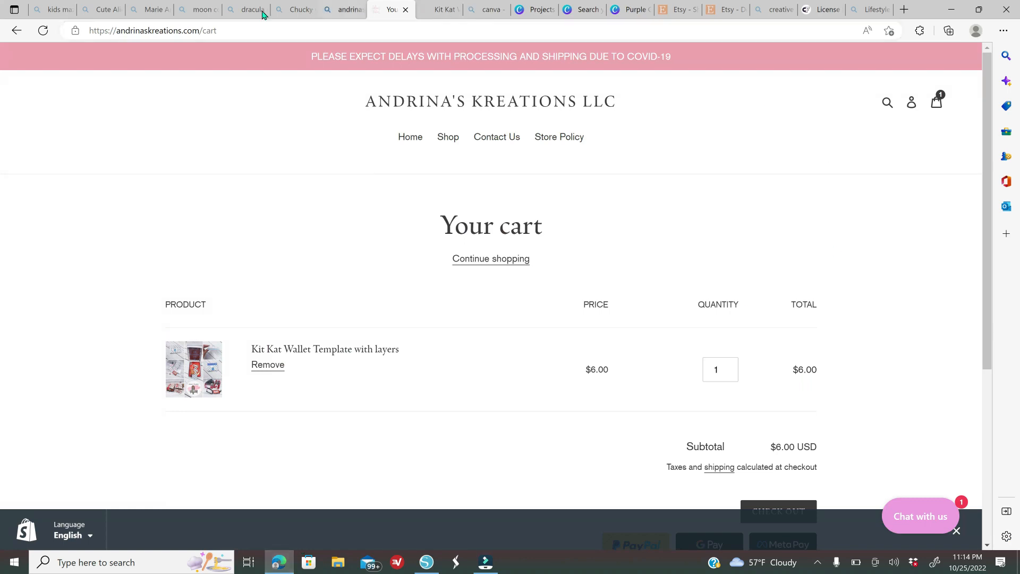
pyautogui.hotkey('ctrl', 'shift', 't')
pyautogui.click(208, 101)
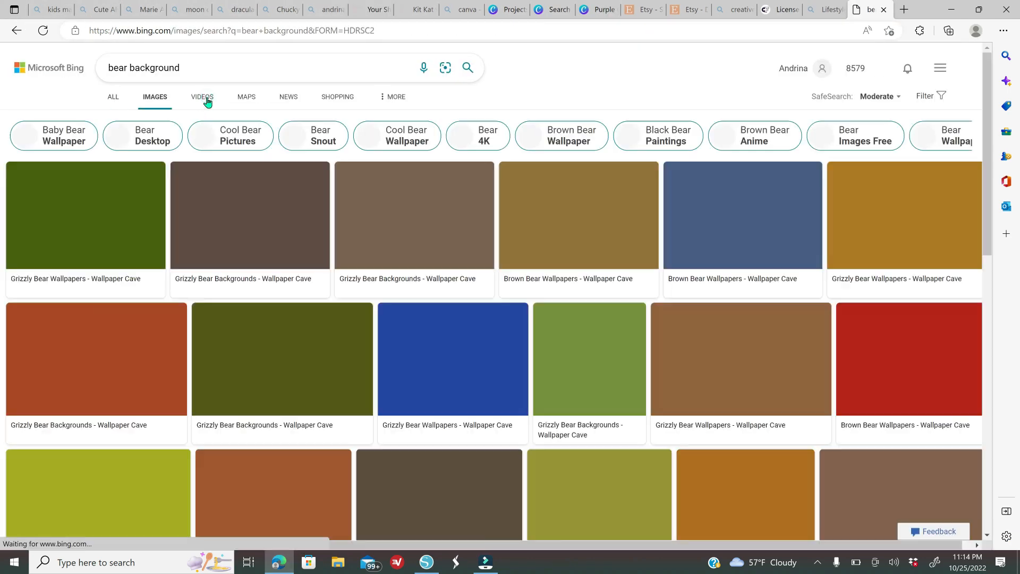
# Open the first grizzly bear wallpaper in the Bing image results and copy the picture
pyautogui.click(84, 237)
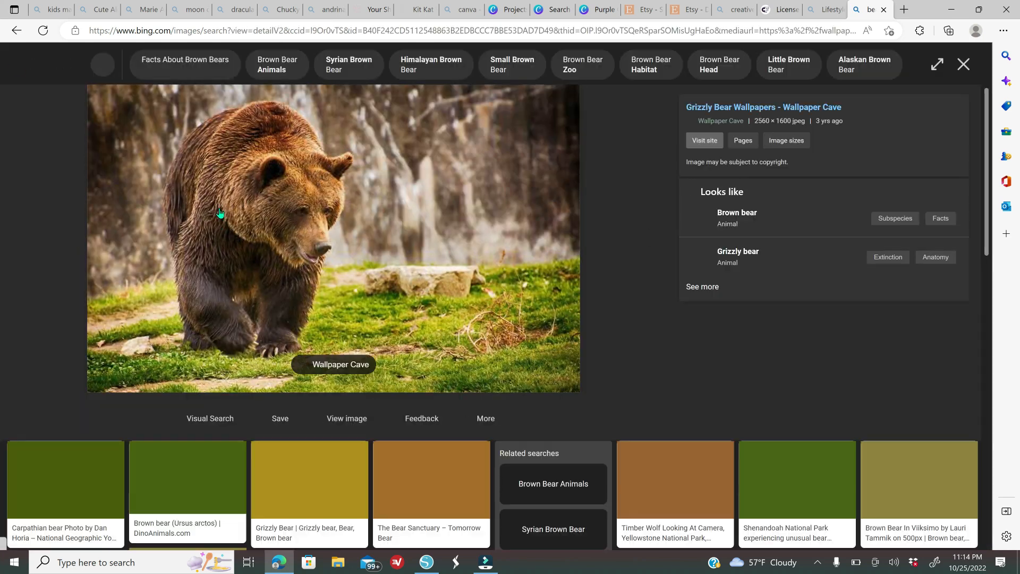
pyautogui.rightClick(218, 209)
pyautogui.click(253, 259)
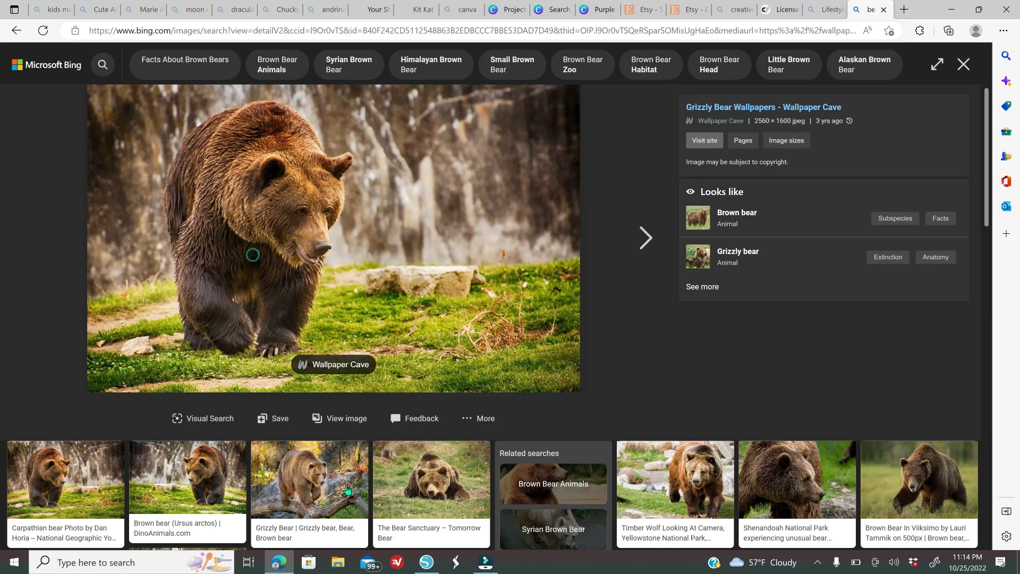
# Switch back to Silhouette Studio, paste the copied bear photo over the page of Untitled-4, and delete it
pyautogui.click(426, 562)
pyautogui.rightClick(615, 275)
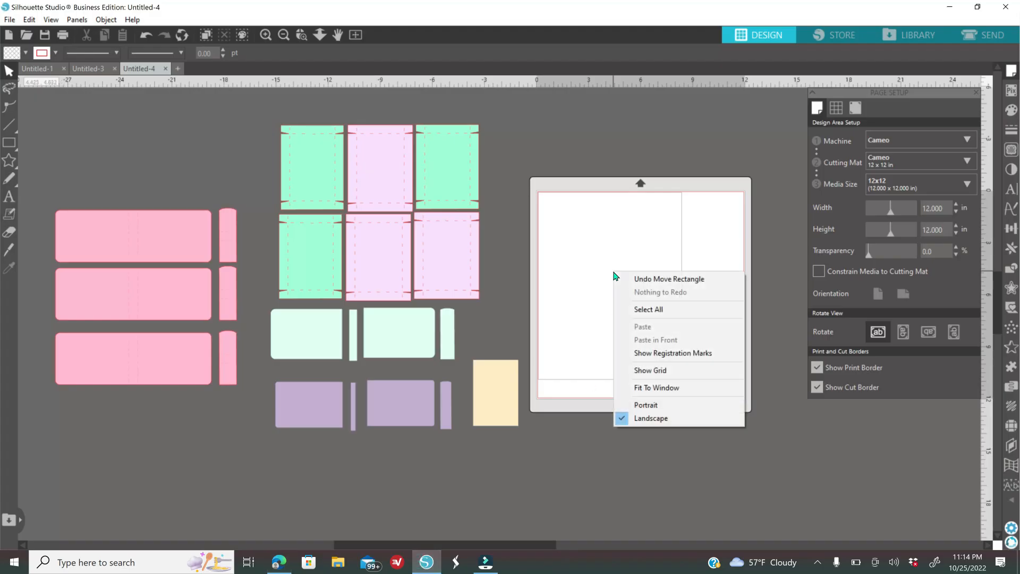
pyautogui.click(627, 325)
pyautogui.rightClick(567, 252)
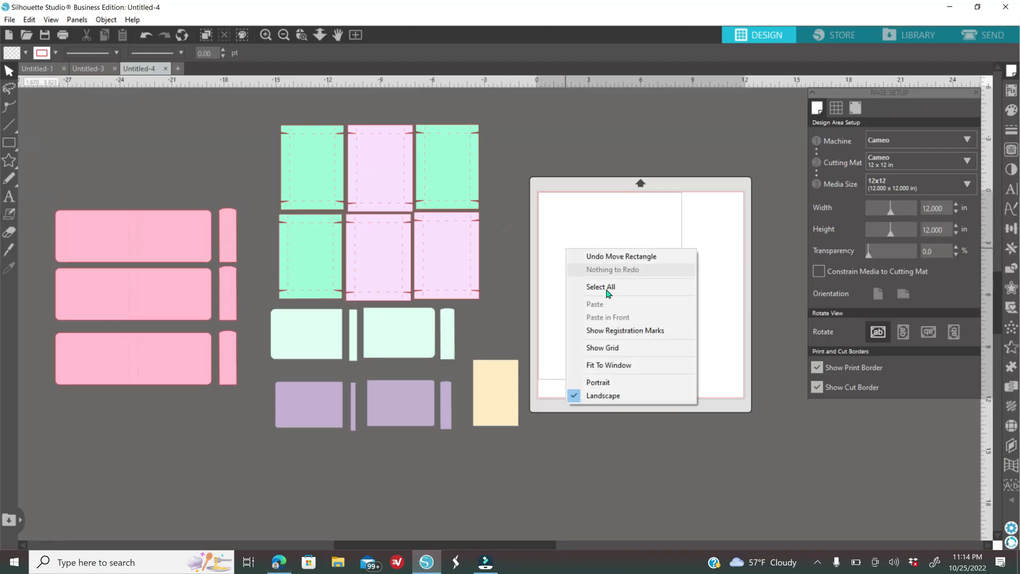
pyautogui.click(597, 289)
pyautogui.moveTo(544, 315); pyautogui.dragTo(688, 310)
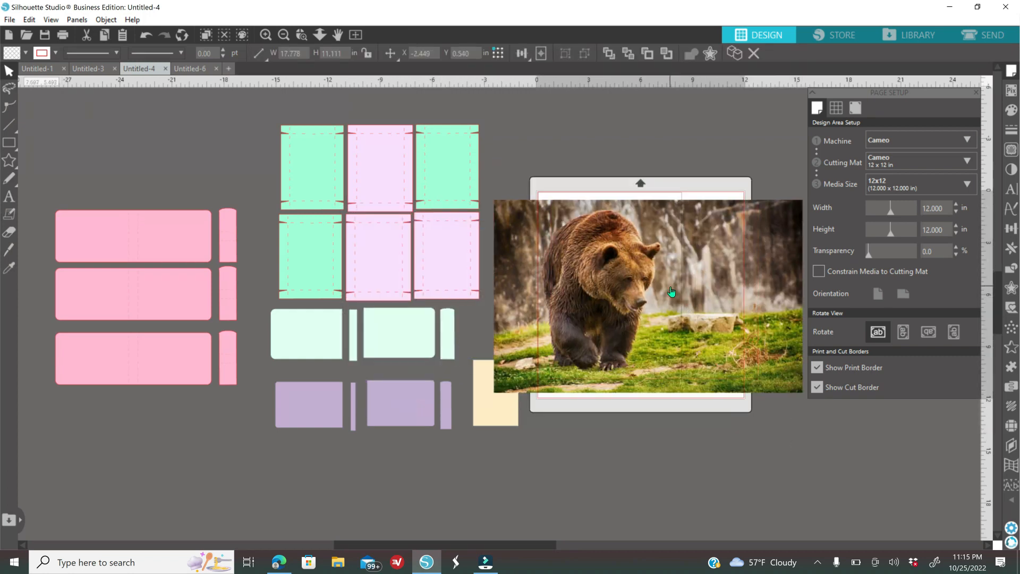
pyautogui.press('Delete')
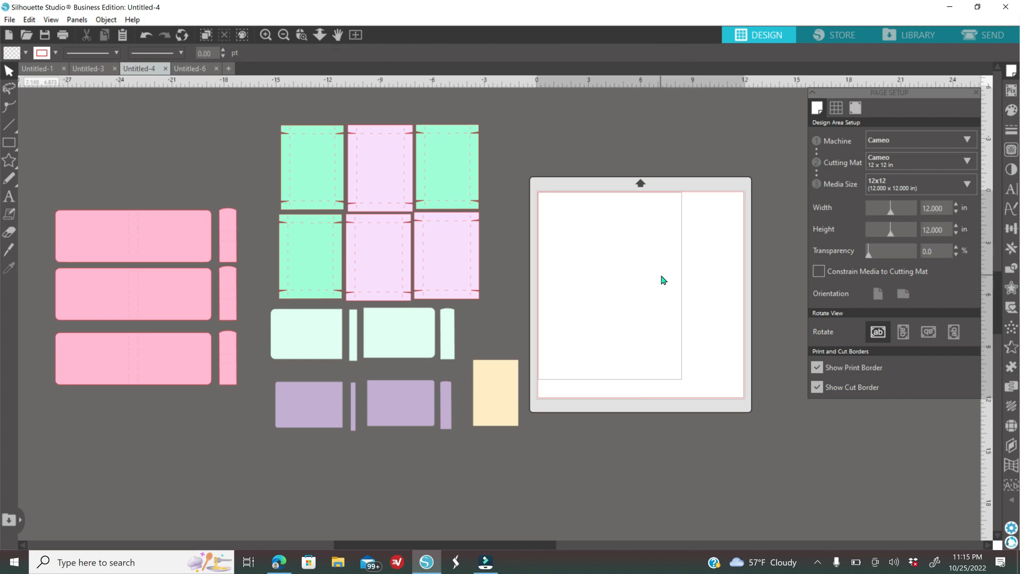
# Insert the Care Bears 2021 image from the Bears and clouds folder, scale it to about 10.5 in square, and place it on the page
pyautogui.click(337, 565)
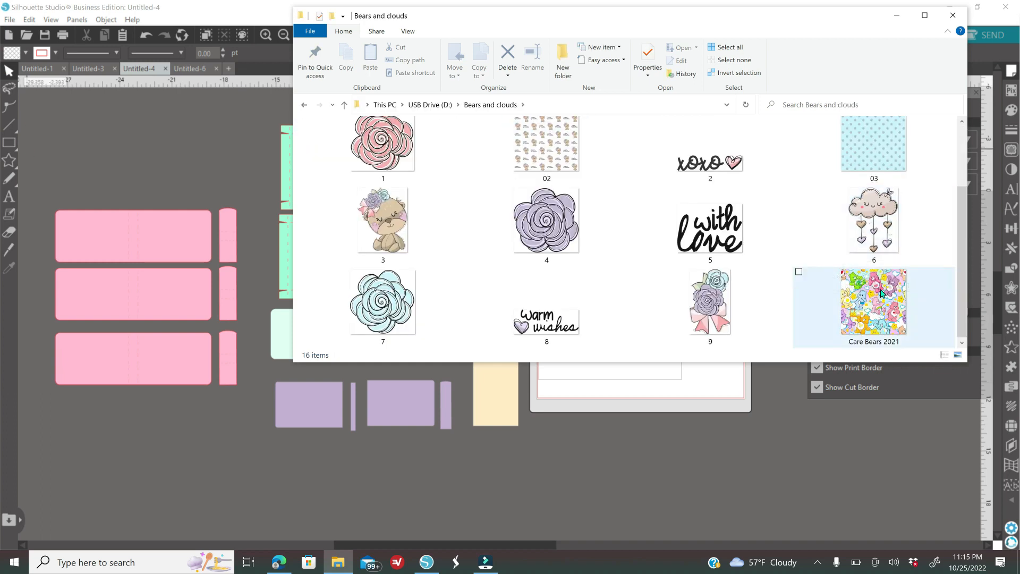
pyautogui.moveTo(874, 303); pyautogui.dragTo(732, 473)
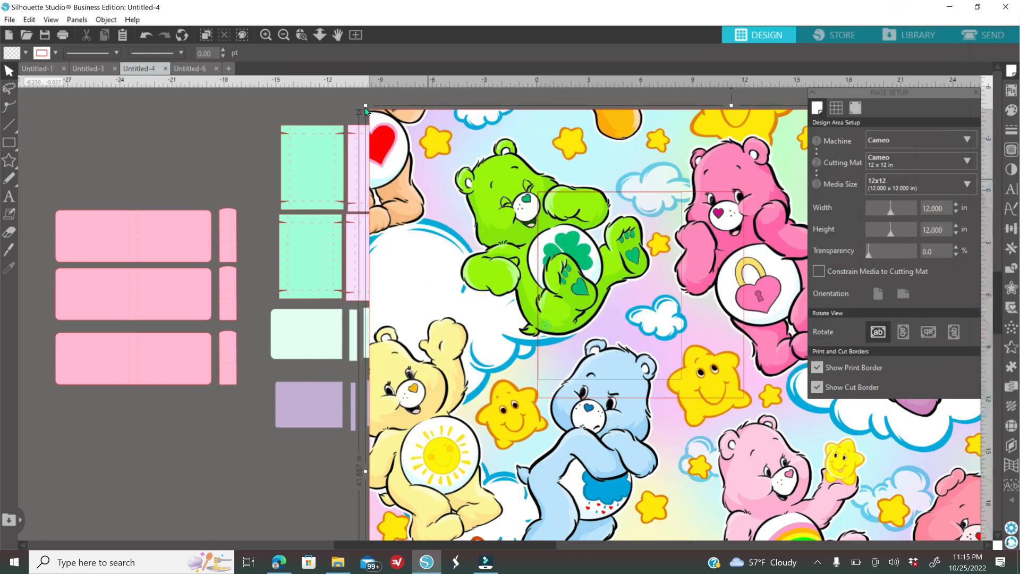
pyautogui.moveTo(365, 105); pyautogui.dragTo(674, 408)
pyautogui.moveTo(730, 484); pyautogui.dragTo(593, 237)
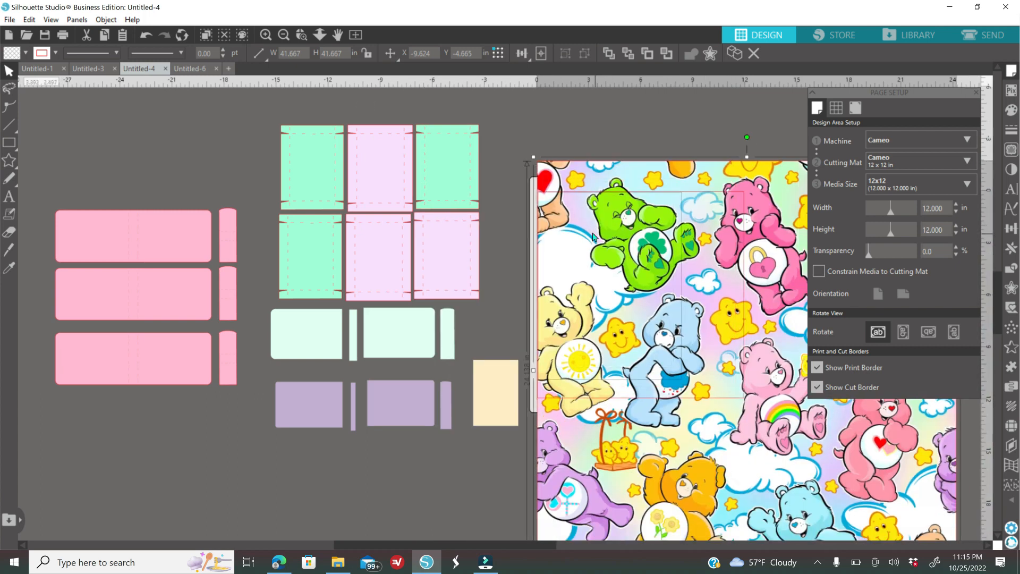
pyautogui.moveTo(534, 157); pyautogui.dragTo(770, 393)
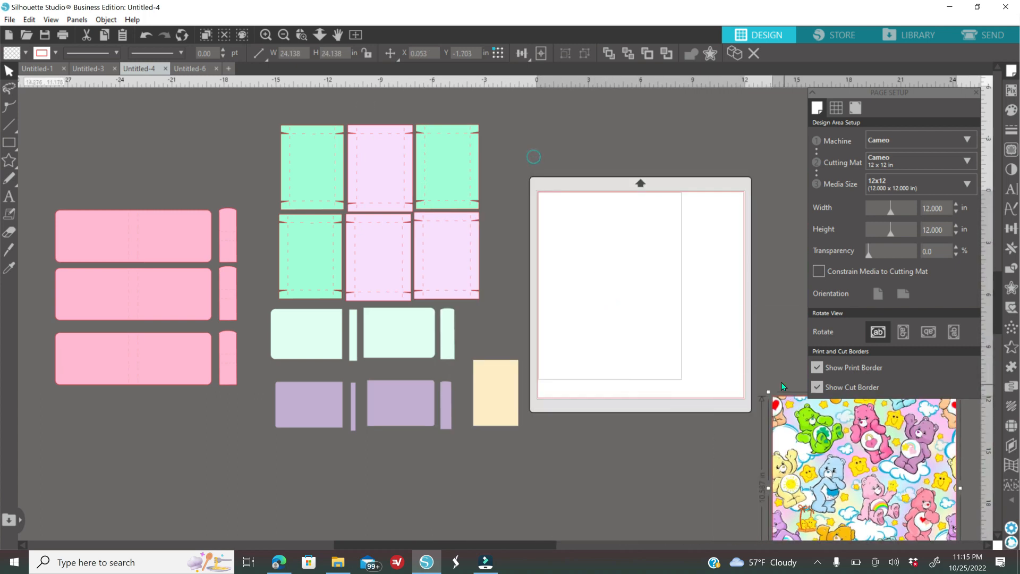
pyautogui.moveTo(787, 458); pyautogui.dragTo(584, 259)
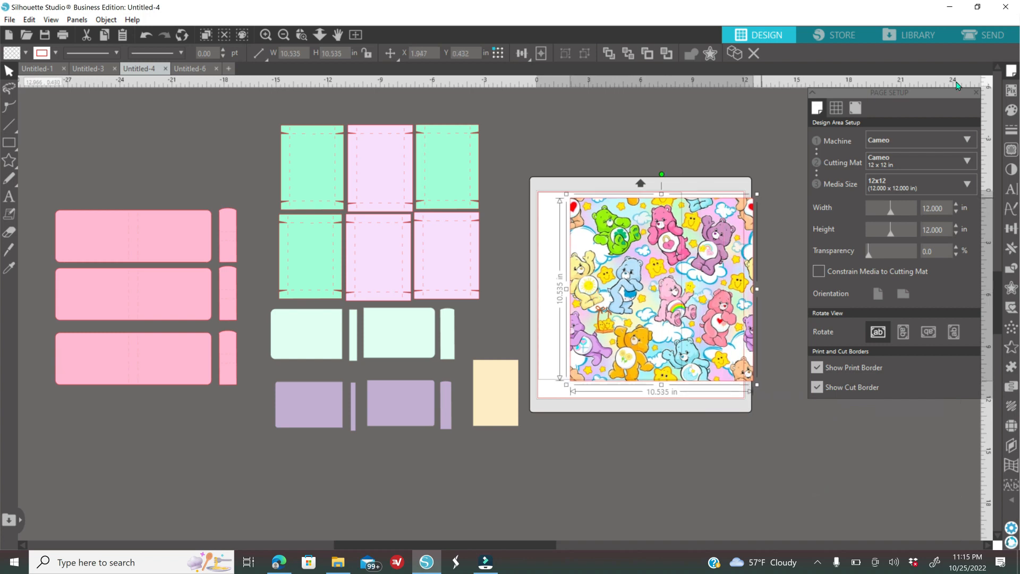
# Close the Page Setup panel and move the Care Bears pattern partly off the page toward the template pieces
pyautogui.click(975, 93)
pyautogui.moveTo(660, 299); pyautogui.dragTo(433, 274)
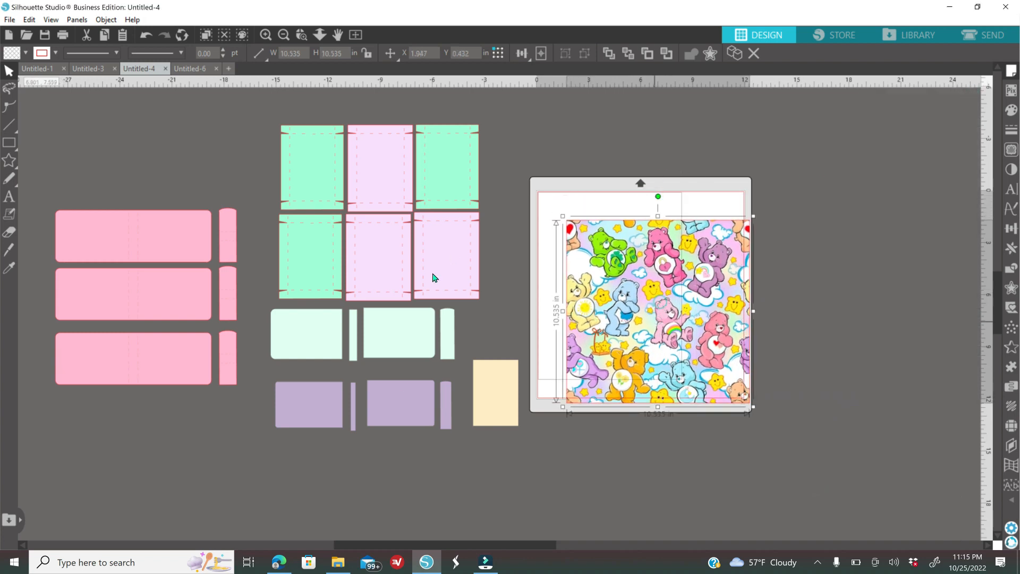
pyautogui.click(265, 35)
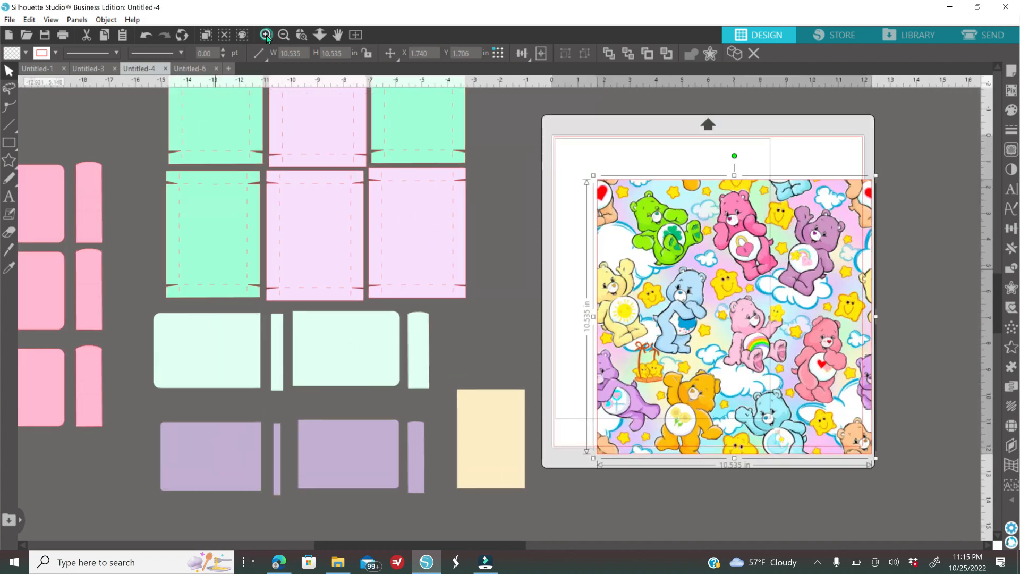
pyautogui.scroll(-3, 467, 449)
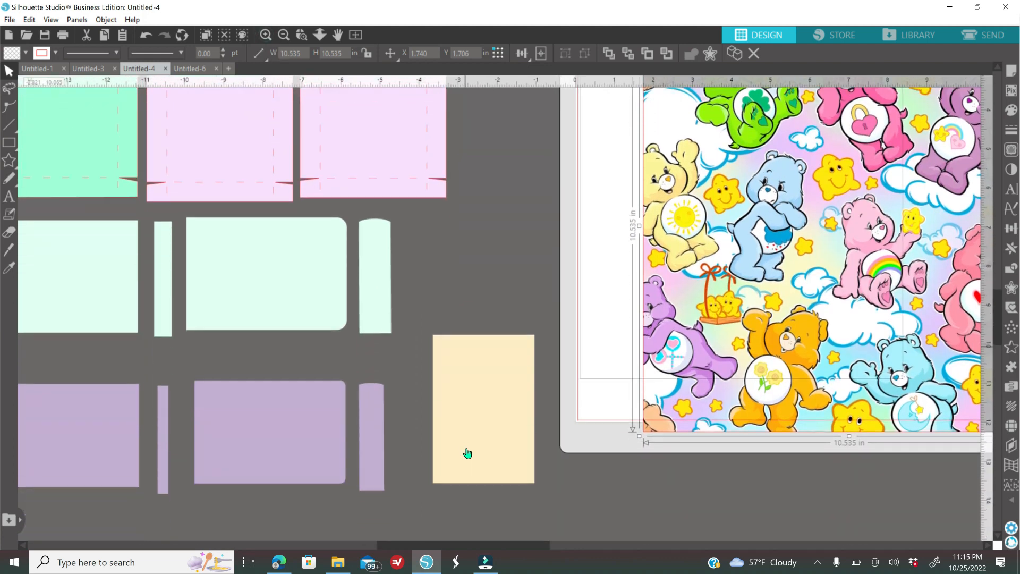
pyautogui.moveTo(537, 548); pyautogui.dragTo(485, 549)
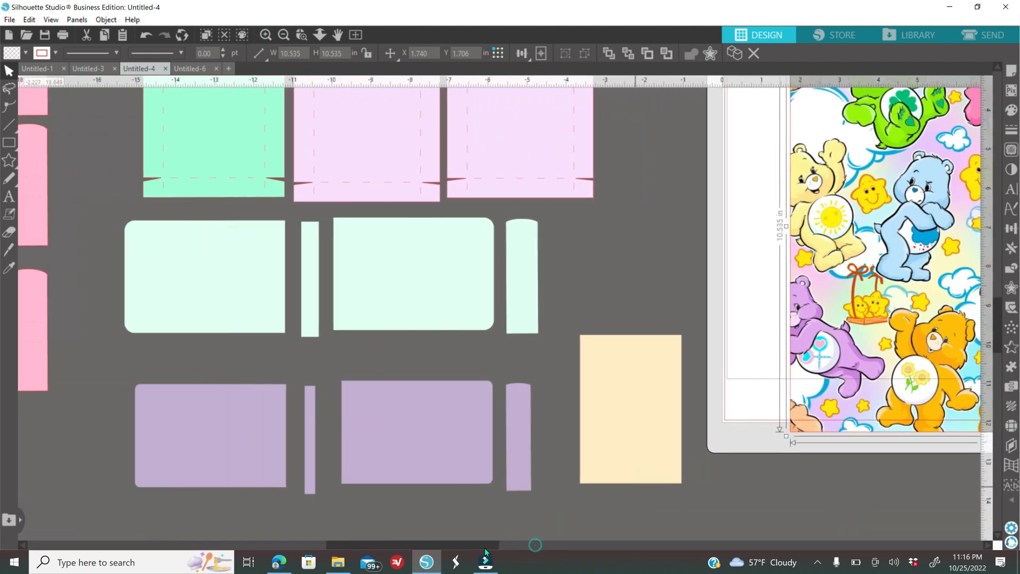
pyautogui.moveTo(886, 261); pyautogui.dragTo(784, 338)
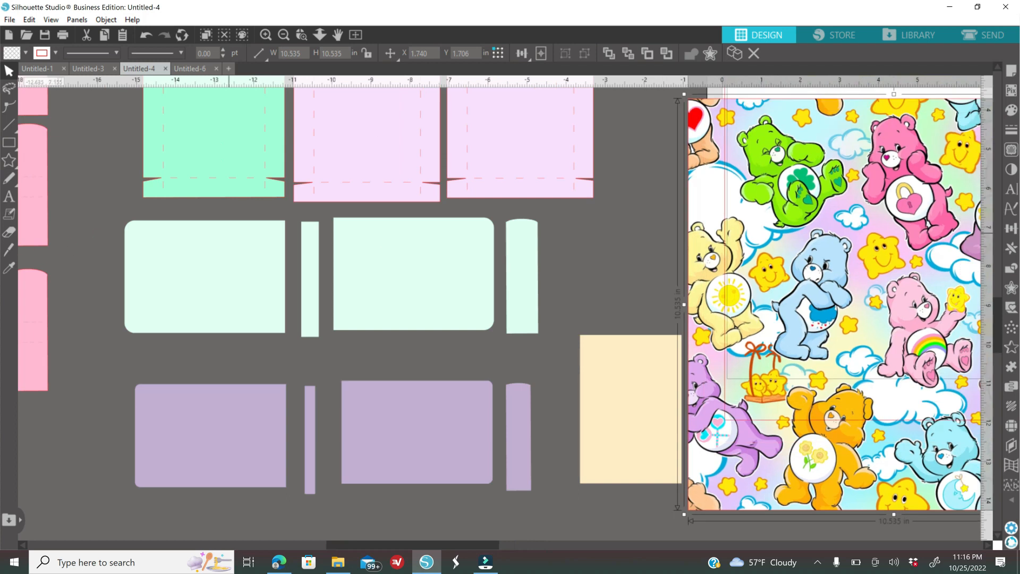
pyautogui.moveTo(746, 200); pyautogui.dragTo(604, 306)
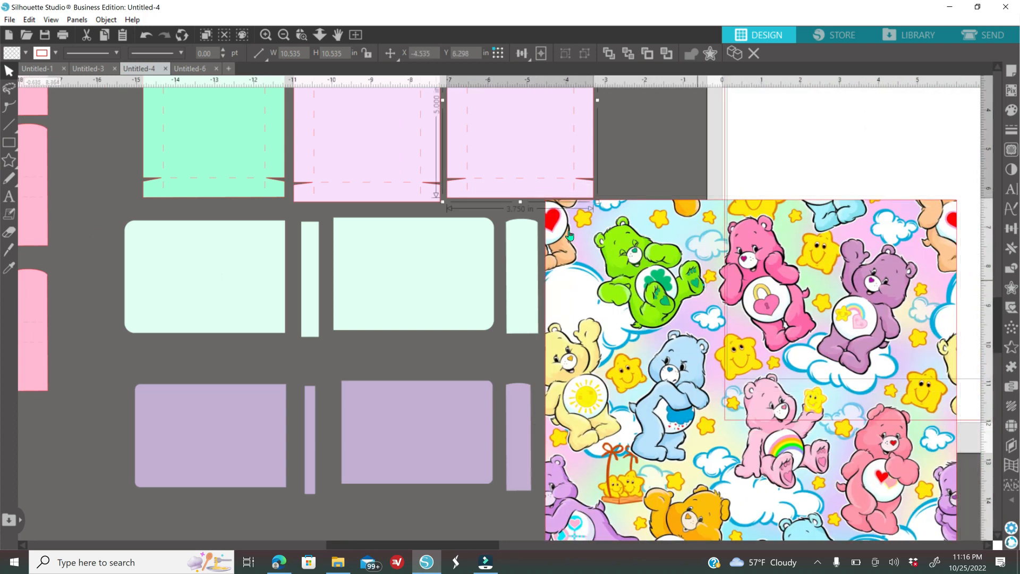
# Shrink the Care Bears pattern to about 4.8 in square, position it over the first two purple pieces, and send it behind them
pyautogui.moveTo(541, 195); pyautogui.dragTo(799, 390)
pyautogui.scroll(-3, 847, 469)
pyautogui.moveTo(852, 453); pyautogui.dragTo(266, 397)
pyautogui.rightClick(559, 445)
pyautogui.click(602, 369)
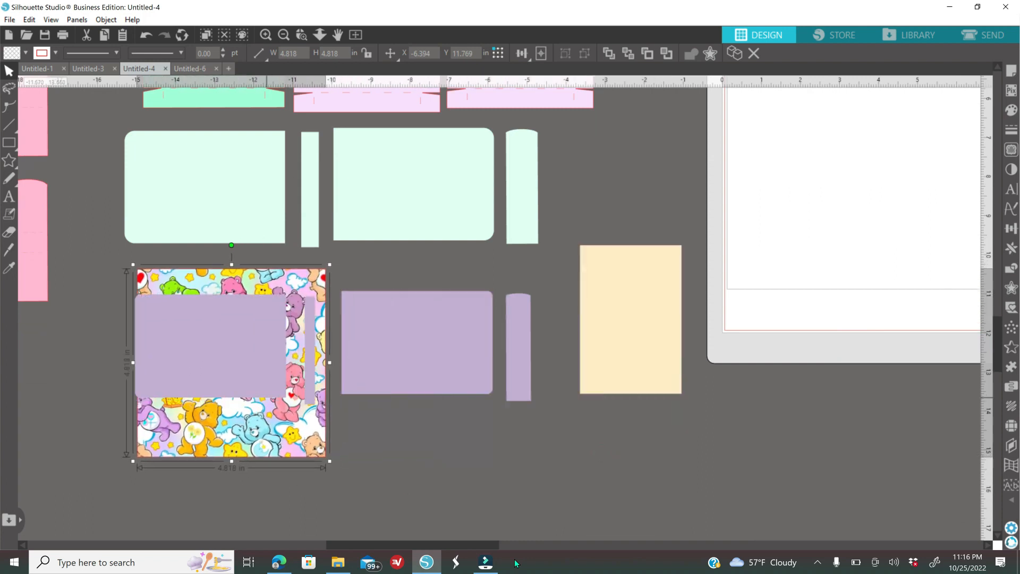
# Shift the first purple rectangle fully onto the pattern and reduce the pattern to about 4.5 in square behind both purple pieces
pyautogui.moveTo(494, 549); pyautogui.dragTo(467, 548)
pyautogui.click(464, 492)
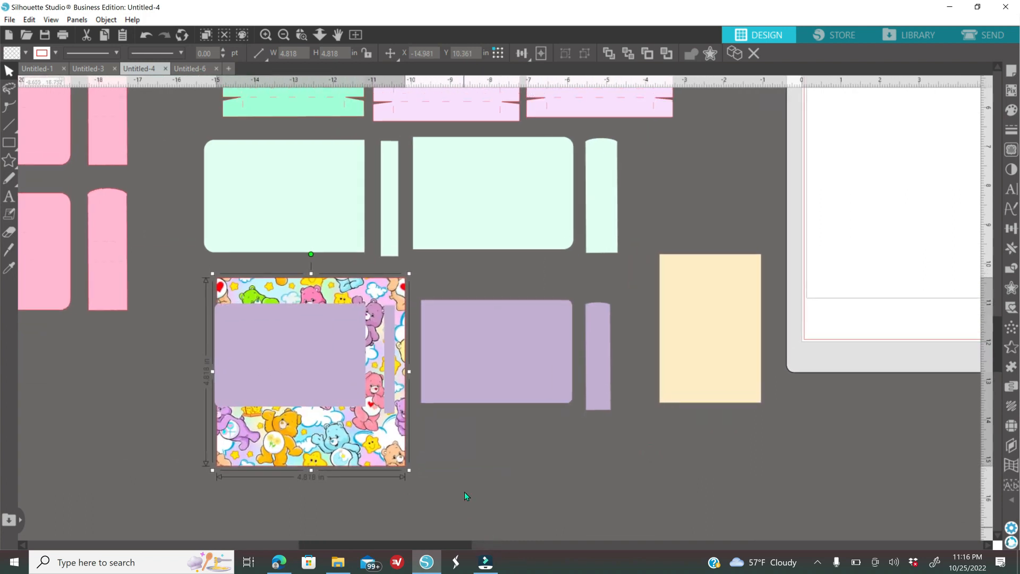
pyautogui.moveTo(316, 356); pyautogui.dragTo(327, 355)
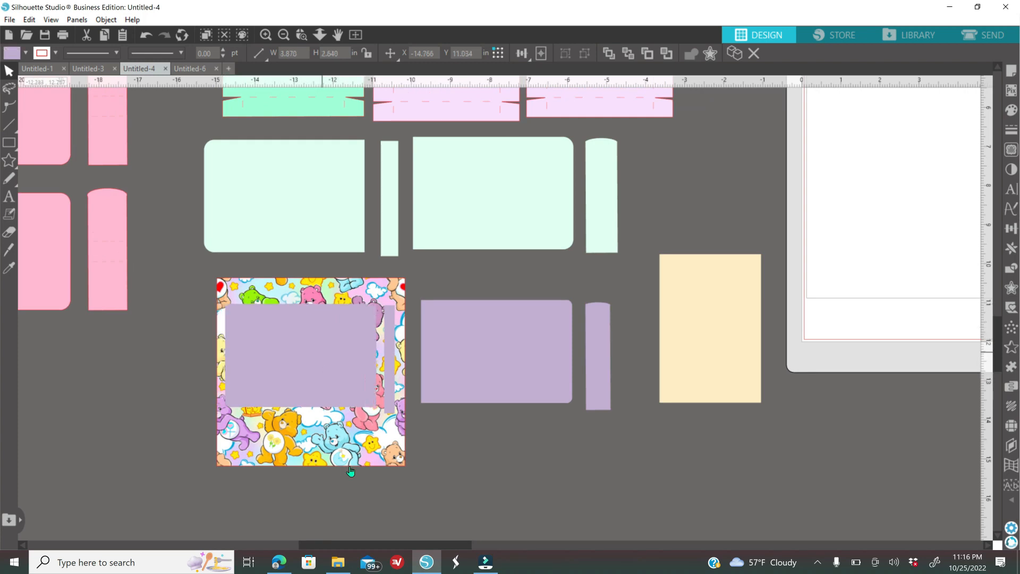
pyautogui.click(400, 460)
pyautogui.moveTo(410, 469); pyautogui.dragTo(366, 442)
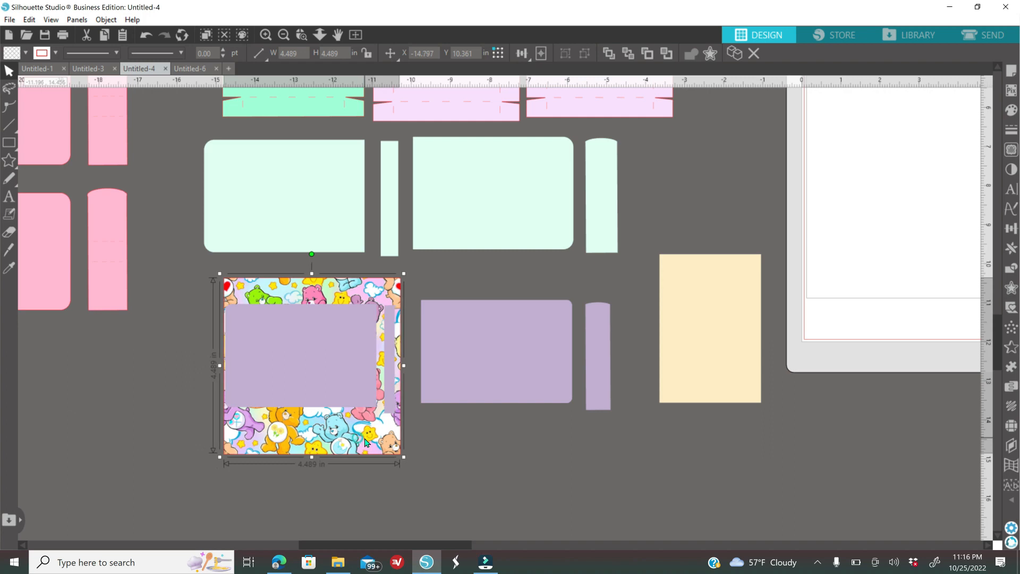
# Duplicate the Care Bears pattern and set the copy aside, overlapping the lower part of the beige rectangle
pyautogui.click(466, 464)
pyautogui.moveTo(170, 347); pyautogui.dragTo(416, 391)
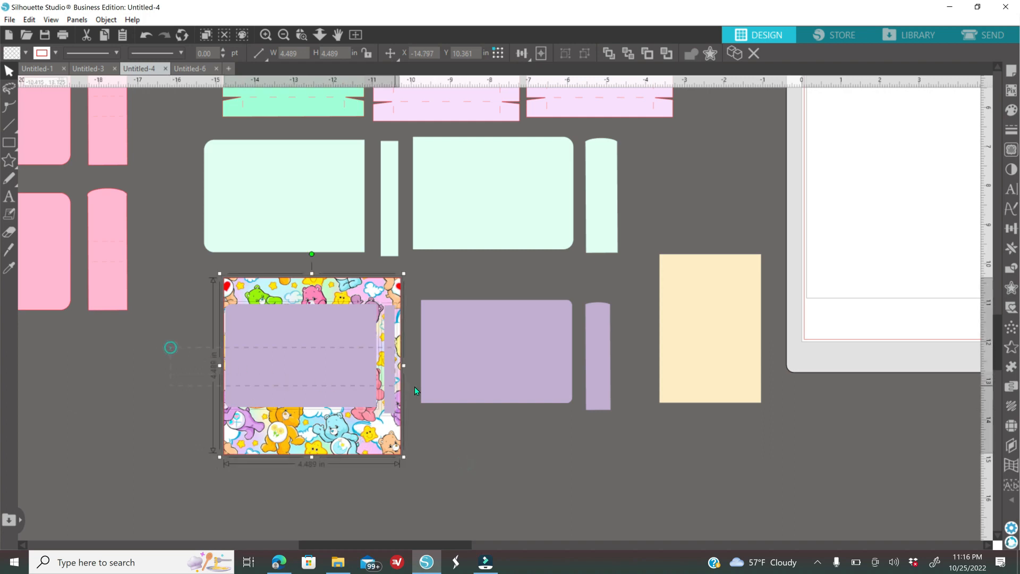
pyautogui.rightClick(338, 441)
pyautogui.click(380, 229)
pyautogui.moveTo(352, 436); pyautogui.dragTo(694, 511)
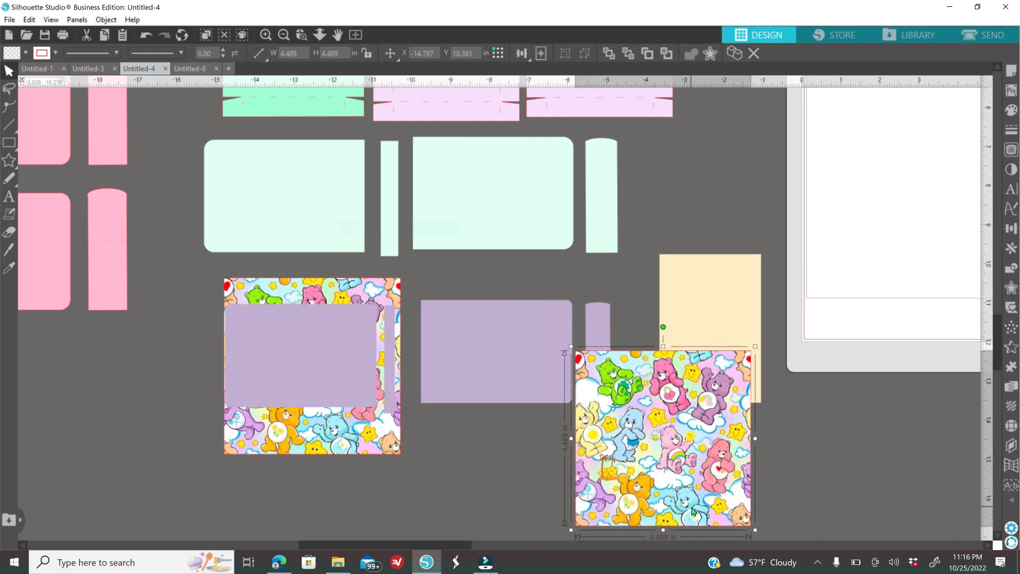
# Crop the pattern to the first purple rectangle and narrow strip together, and nudge the cropped strip slightly upward
pyautogui.moveTo(365, 502); pyautogui.dragTo(267, 416)
pyautogui.moveTo(163, 363); pyautogui.dragTo(411, 385)
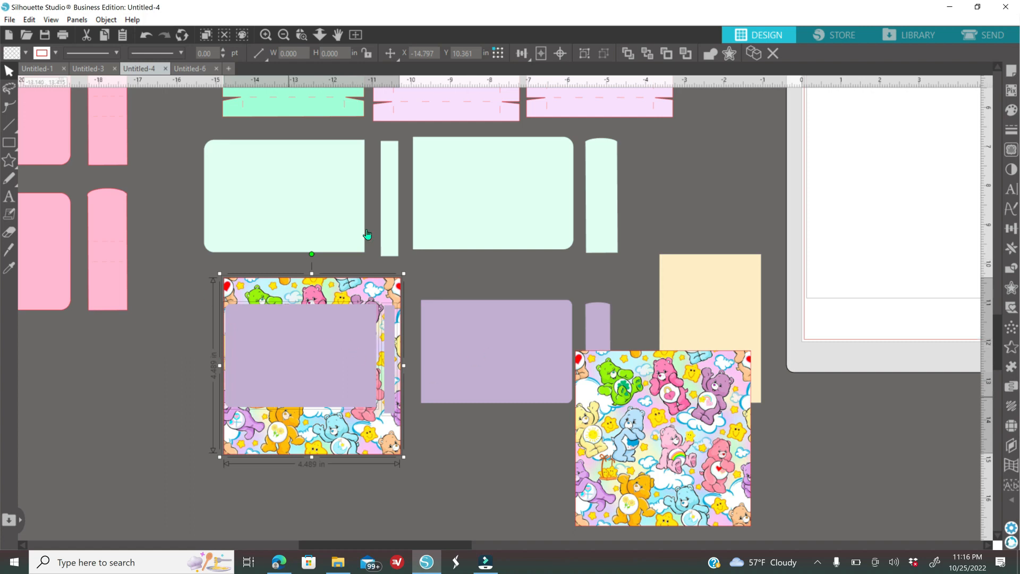
pyautogui.click(1011, 268)
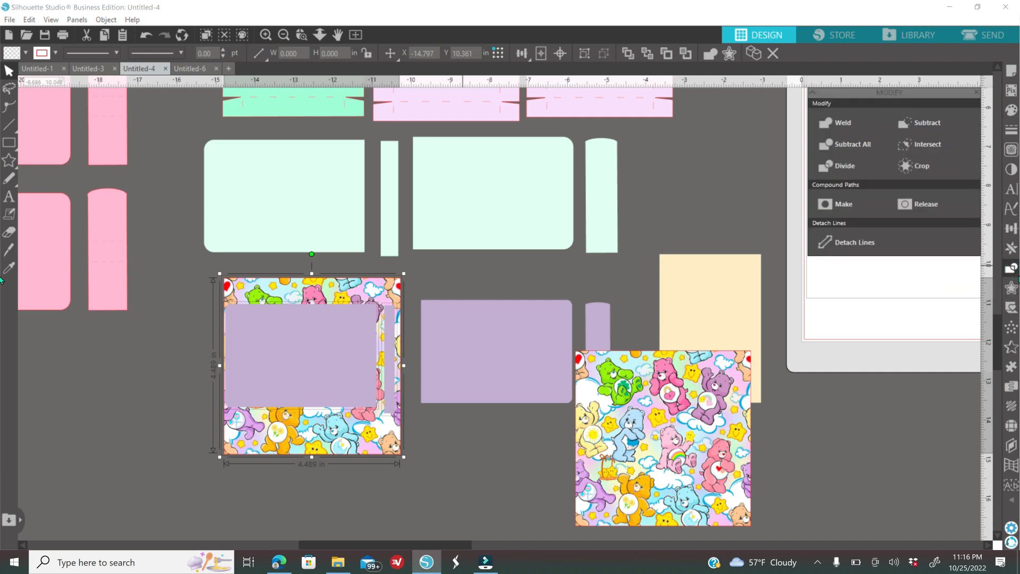
pyautogui.click(933, 171)
pyautogui.moveTo(394, 409); pyautogui.dragTo(393, 403)
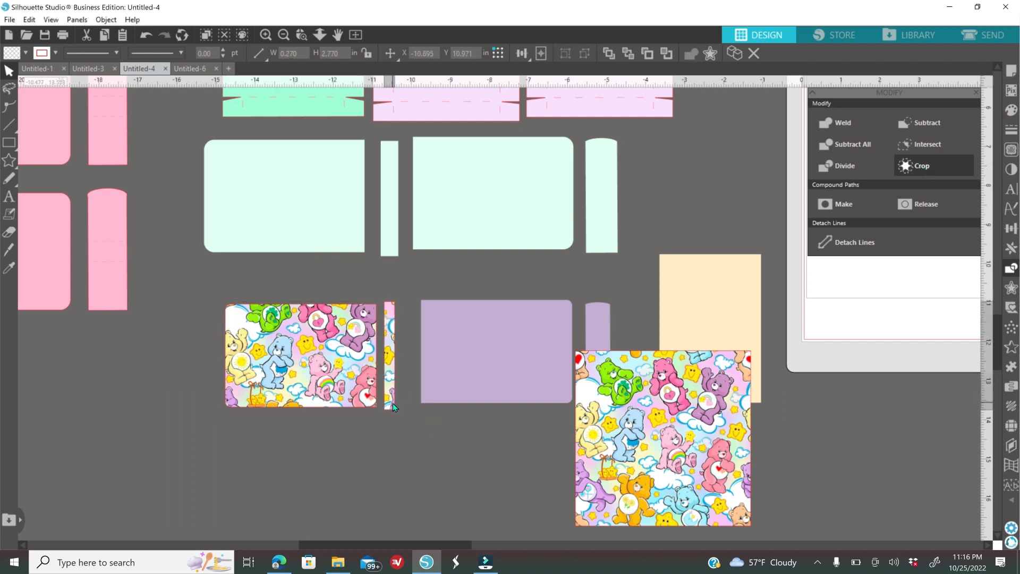
# Move the spare pattern clear of the purple tab and fill the remaining purple rectangle with it using the Eyedropper
pyautogui.click(619, 458)
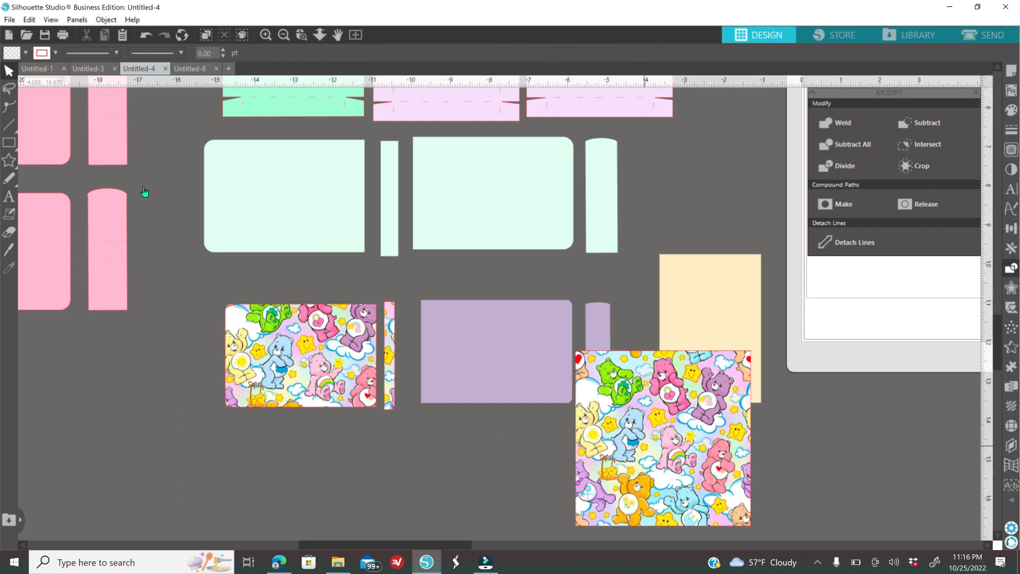
pyautogui.moveTo(678, 467); pyautogui.dragTo(794, 459)
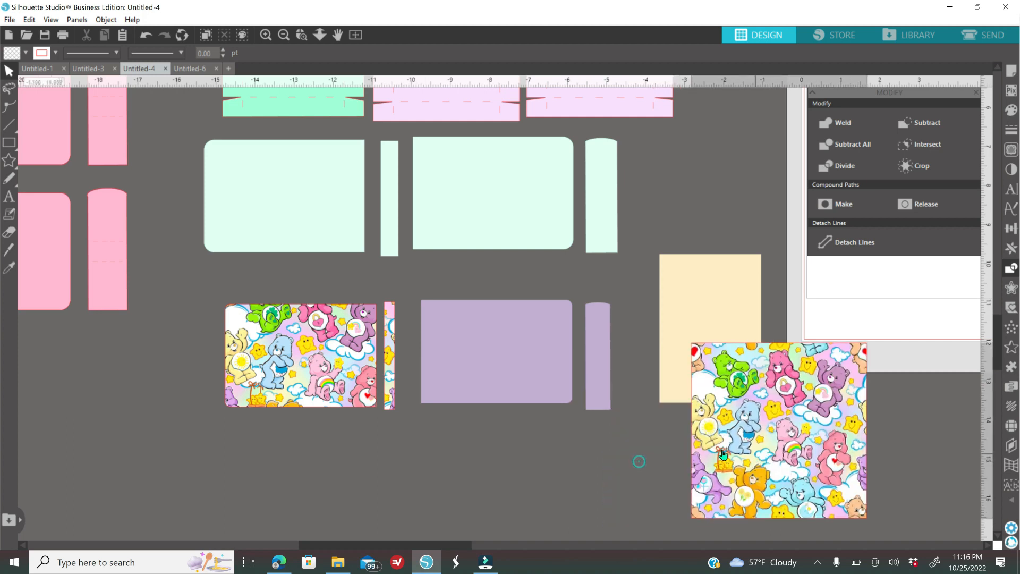
pyautogui.click(469, 373)
pyautogui.click(8, 269)
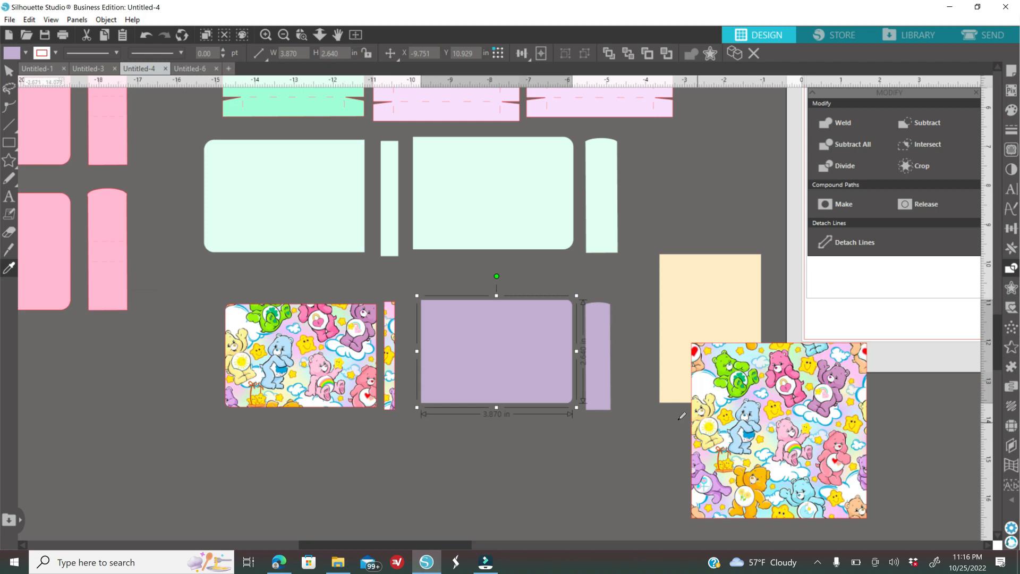
pyautogui.click(748, 401)
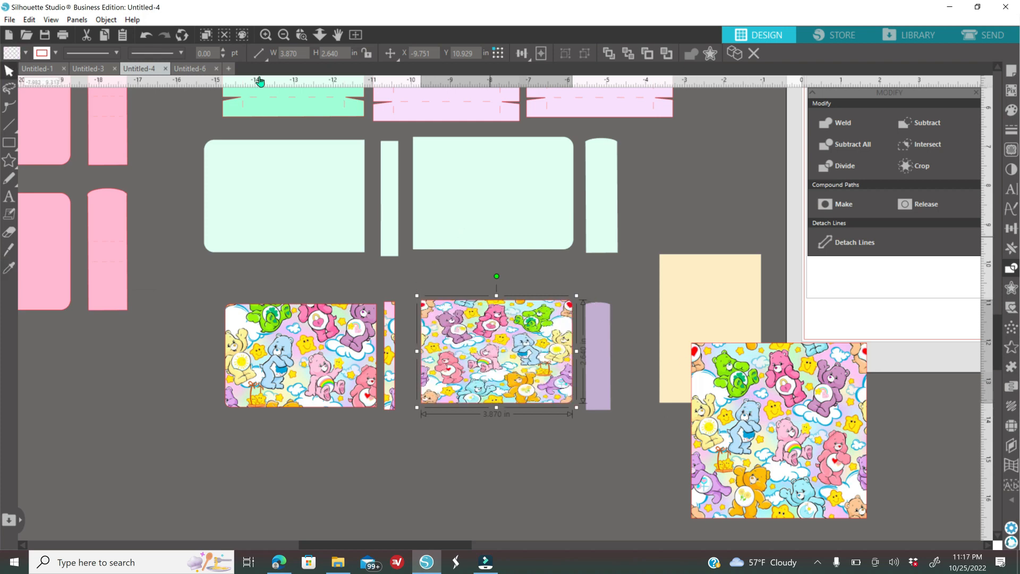
# In the rectangle's advanced fill pattern options, set the pattern to keep its aspect ratio
pyautogui.click(264, 37)
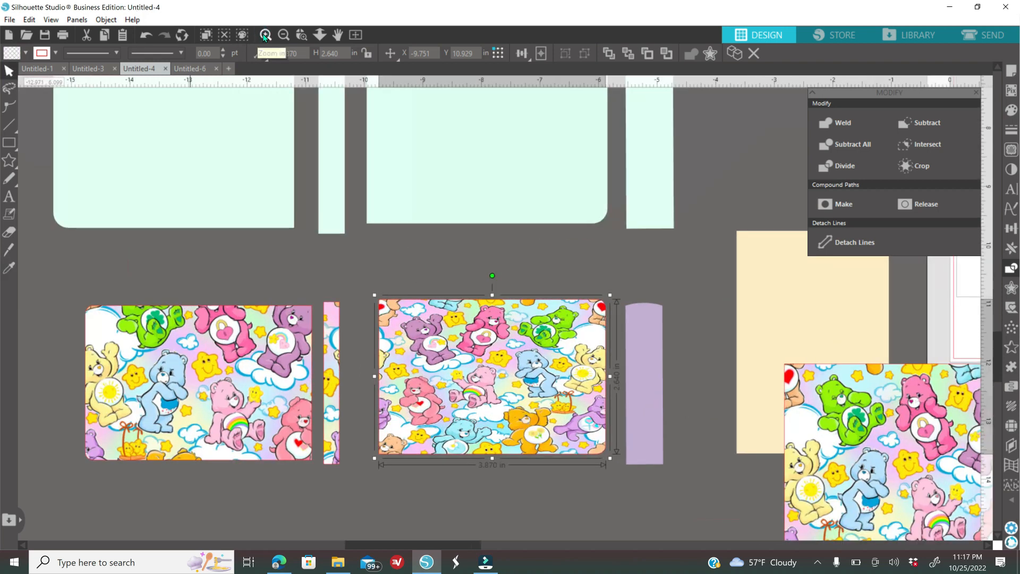
pyautogui.click(1011, 110)
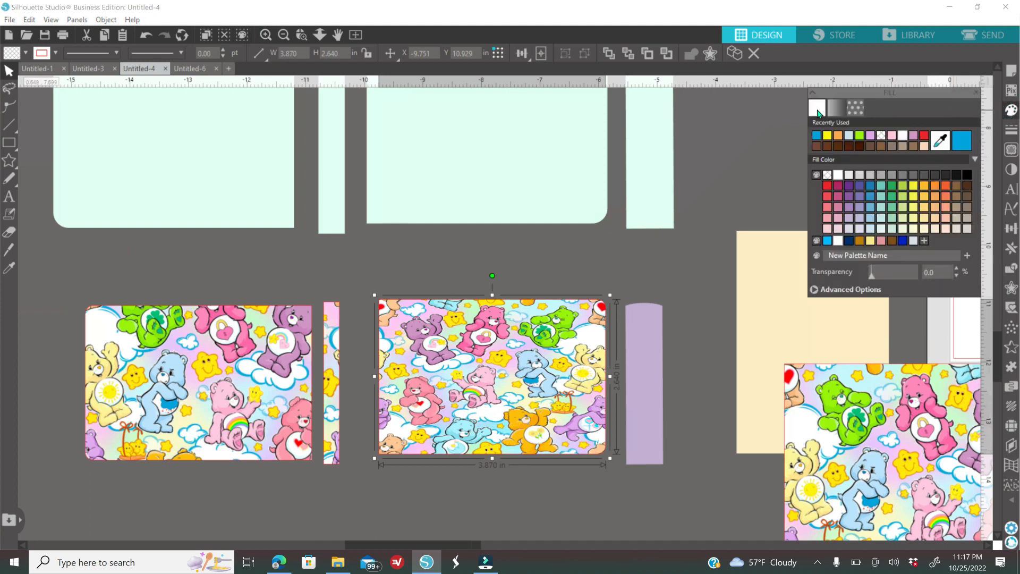
pyautogui.click(861, 111)
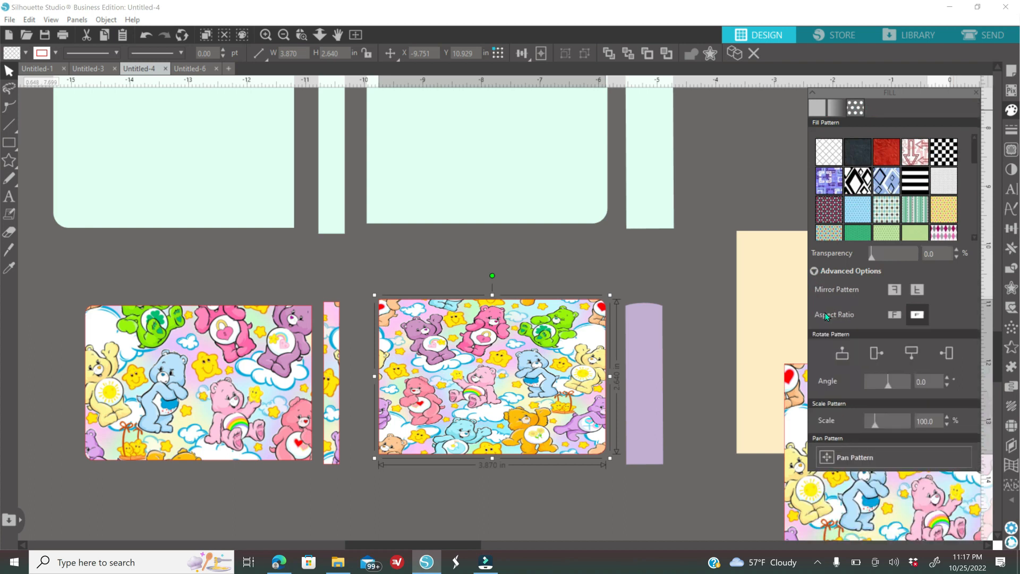
pyautogui.click(894, 316)
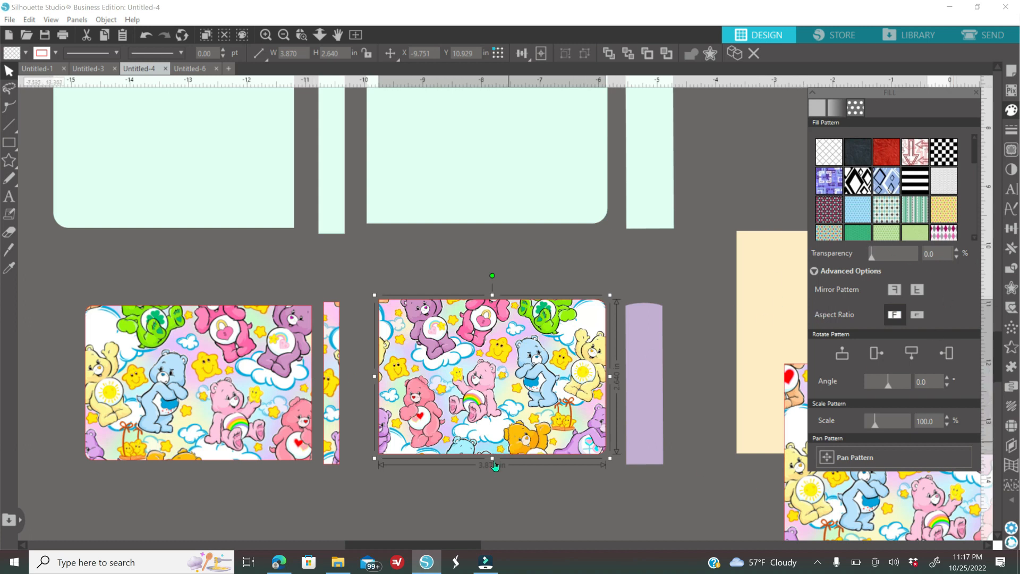
# Scale the Care Bears pattern fill on both rectangles and the narrow strip to 83%
pyautogui.moveTo(112, 260); pyautogui.dragTo(529, 425)
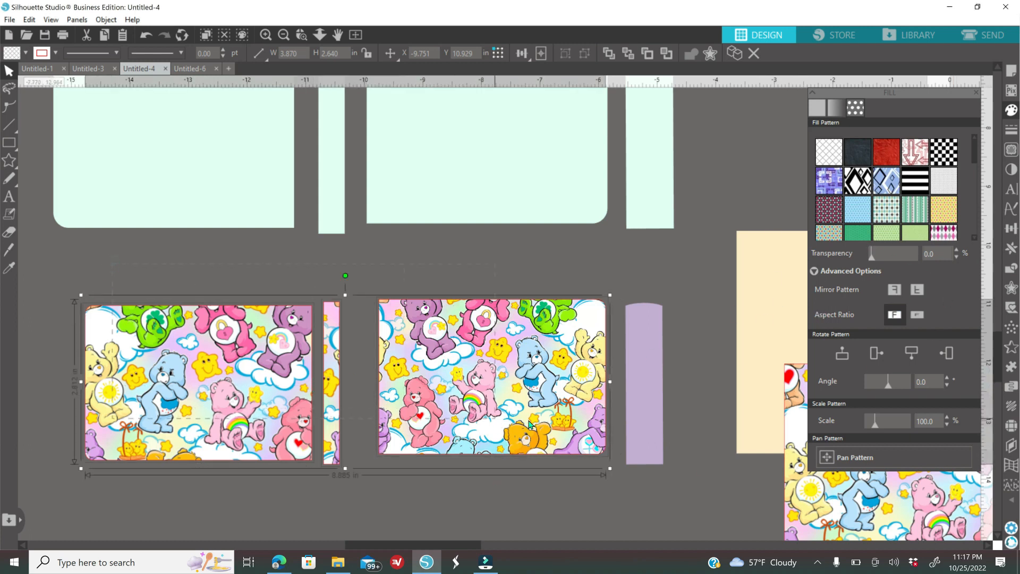
pyautogui.click(827, 457)
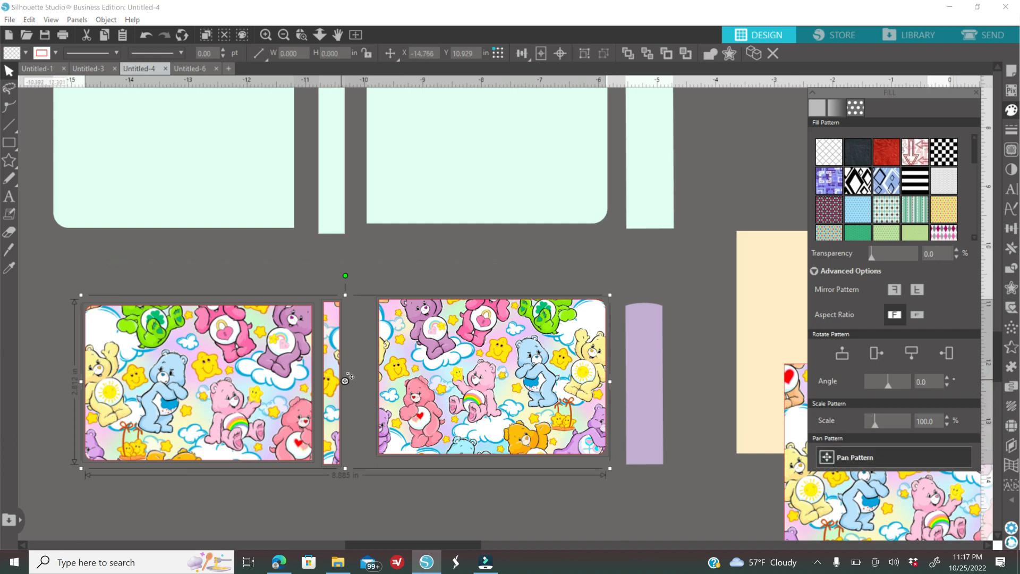
pyautogui.moveTo(345, 383)
pyautogui.mouseDown()
pyautogui.moveTo(349, 354)
pyautogui.moveTo(371, 378)
pyautogui.moveTo(397, 381)
pyautogui.moveTo(358, 381)
pyautogui.mouseUp()
pyautogui.moveTo(875, 423)
pyautogui.mouseDown()
pyautogui.moveTo(893, 422)
pyautogui.moveTo(873, 426)
pyautogui.mouseUp()
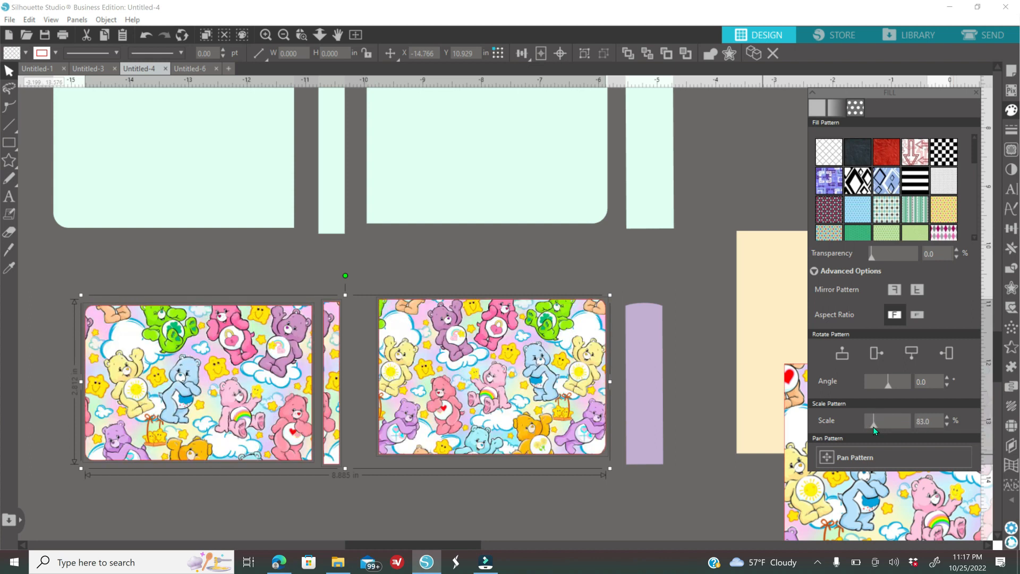
pyautogui.click(290, 267)
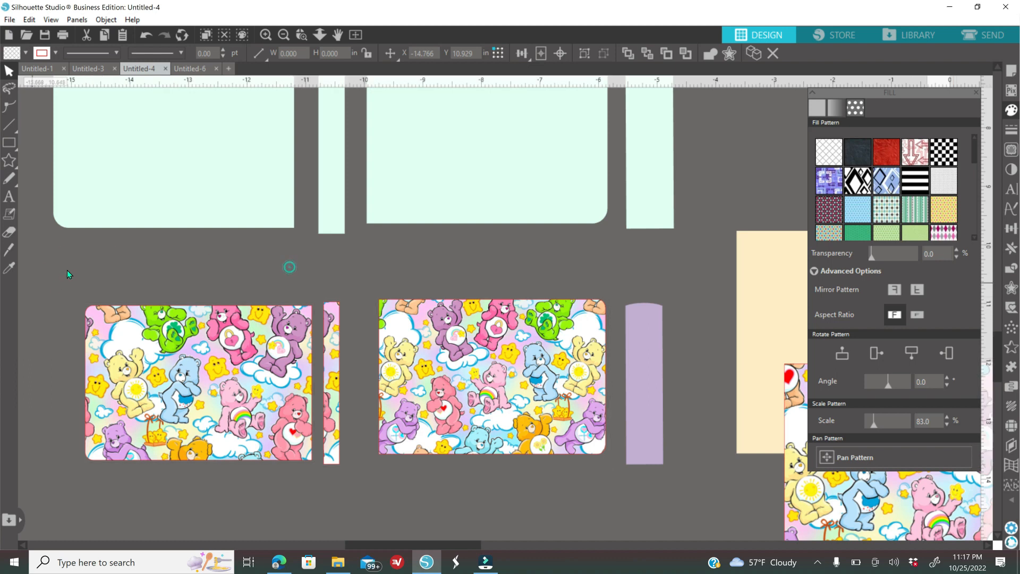
pyautogui.moveTo(60, 257); pyautogui.dragTo(549, 460)
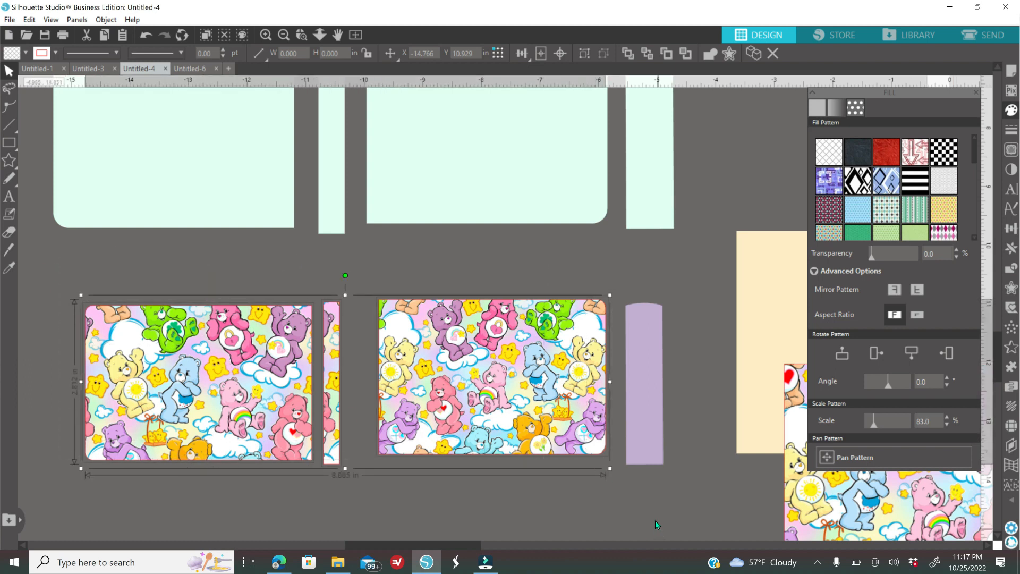
# Rotate the purple tab to lie horizontally and move it above the second patterned rectangle
pyautogui.click(644, 417)
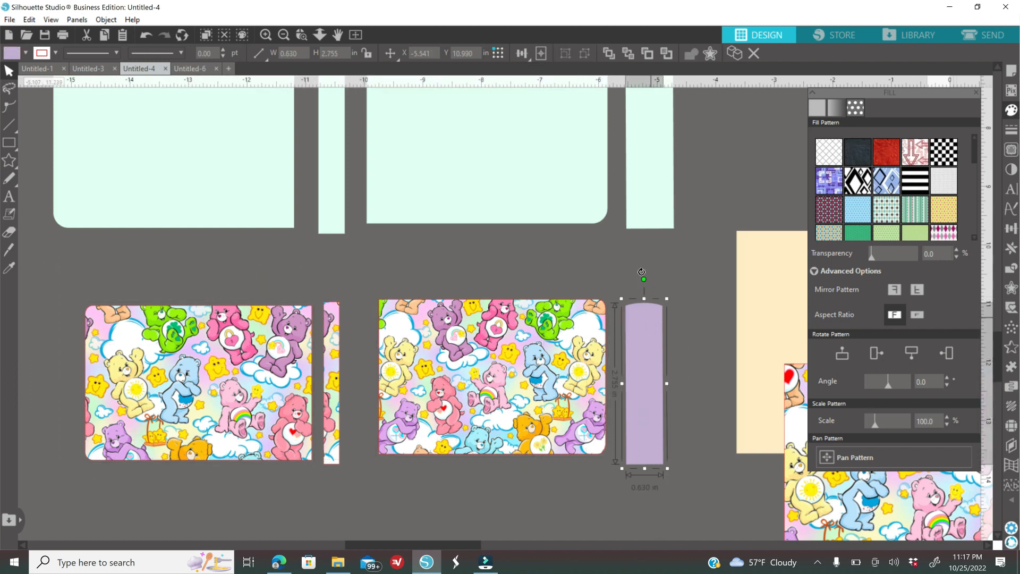
pyautogui.moveTo(643, 279); pyautogui.dragTo(540, 393)
pyautogui.moveTo(654, 388); pyautogui.dragTo(659, 268)
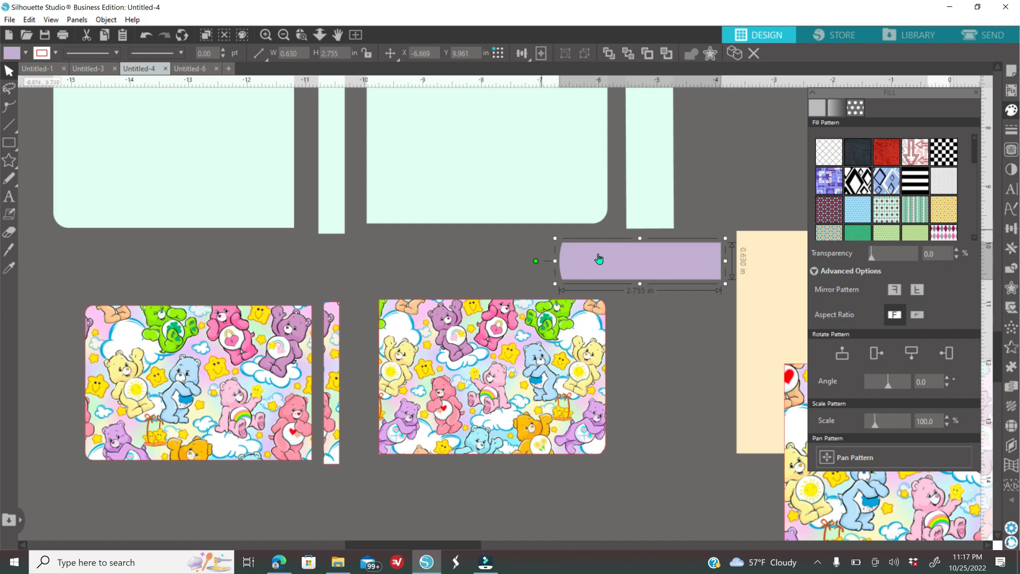
# Fill the tab with the neighbouring rectangle's Care Bears pattern using the Eyedropper and rotate the fill pattern to 90 degrees
pyautogui.click(9, 267)
pyautogui.click(484, 375)
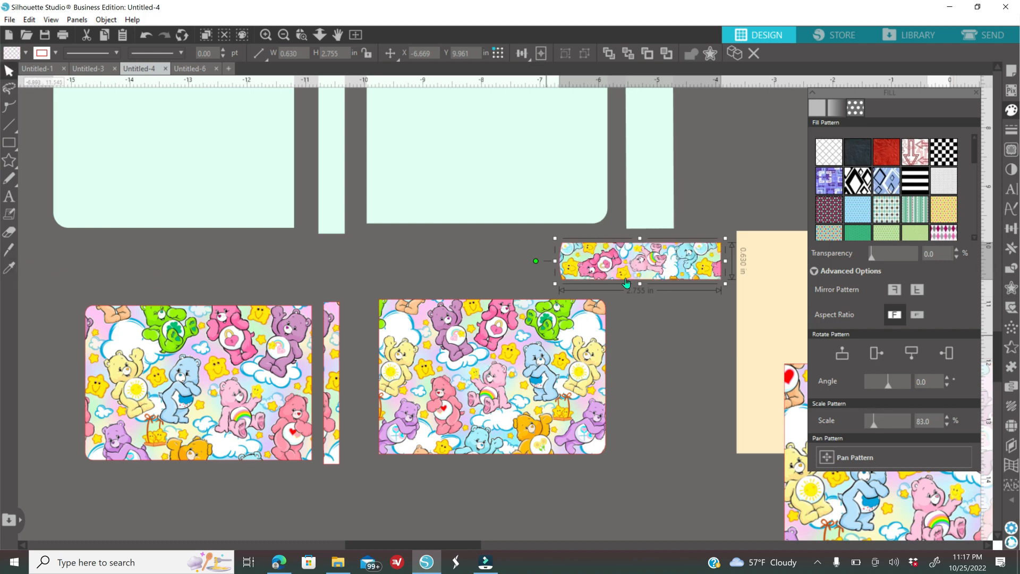
pyautogui.click(259, 37)
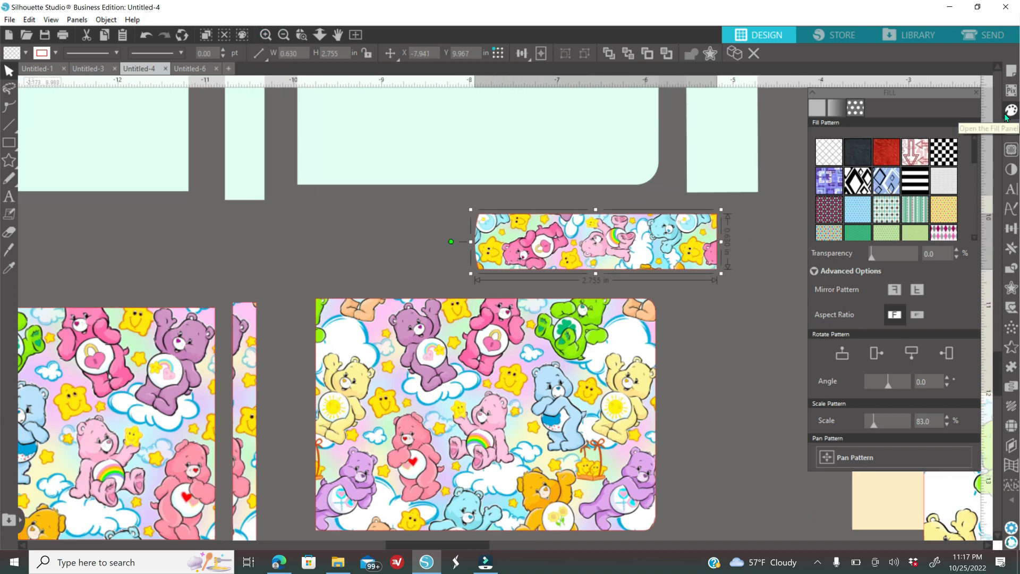
pyautogui.click(872, 355)
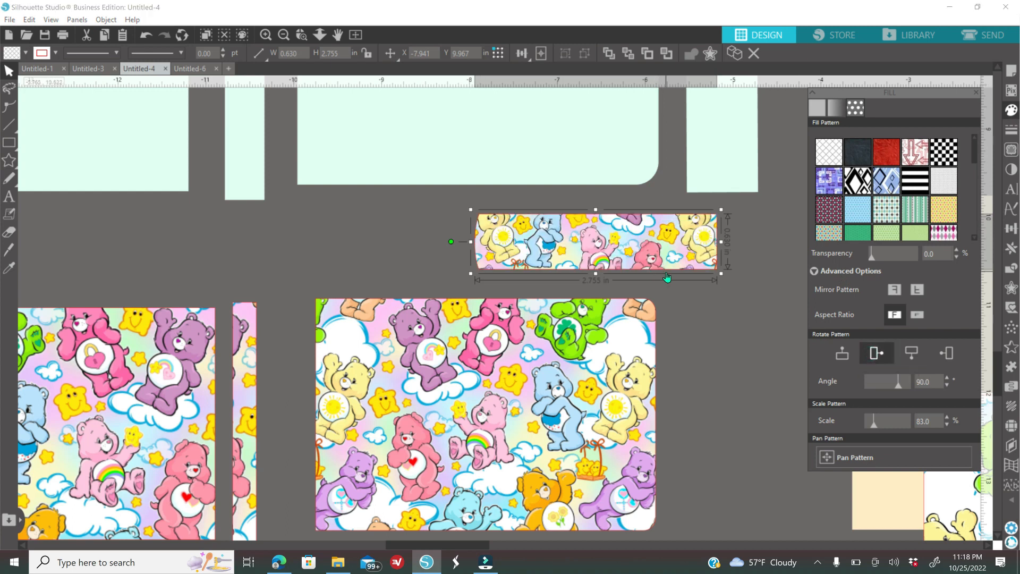
# Rotate the beige rectangle to landscape and move it below the second patterned rectangle
pyautogui.click(283, 35)
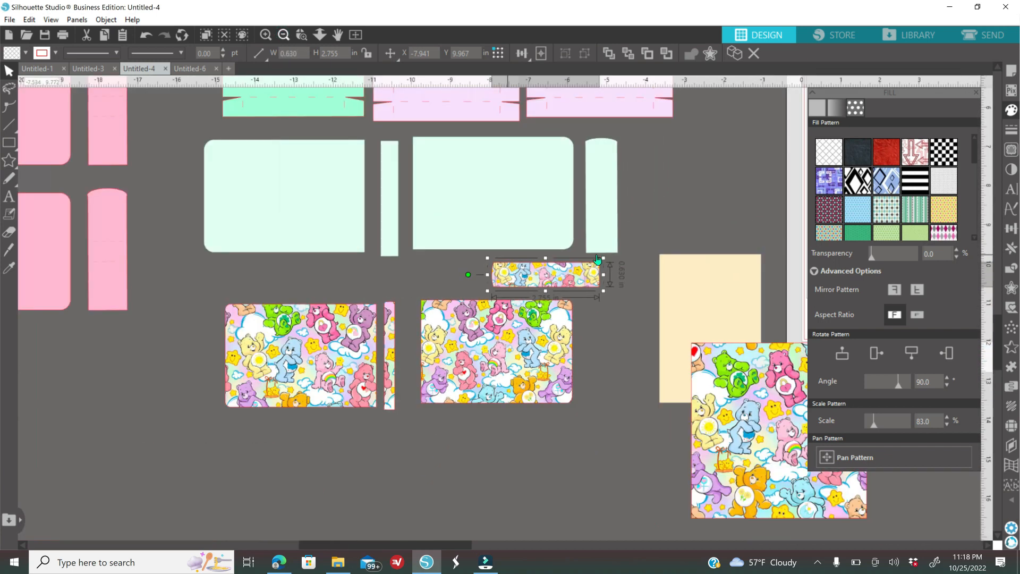
pyautogui.moveTo(691, 282); pyautogui.dragTo(682, 225)
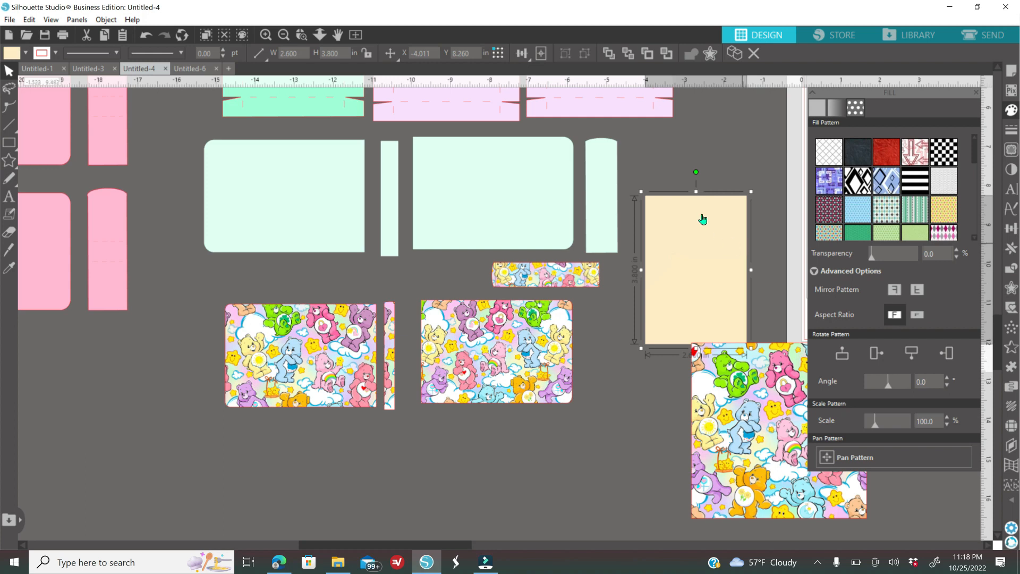
pyautogui.moveTo(696, 171); pyautogui.dragTo(787, 276)
pyautogui.moveTo(715, 267); pyautogui.dragTo(544, 466)
# Fill the beige rectangle with the cloud image ending in day_00003 from the clouds folder on the USB drive
pyautogui.click(338, 563)
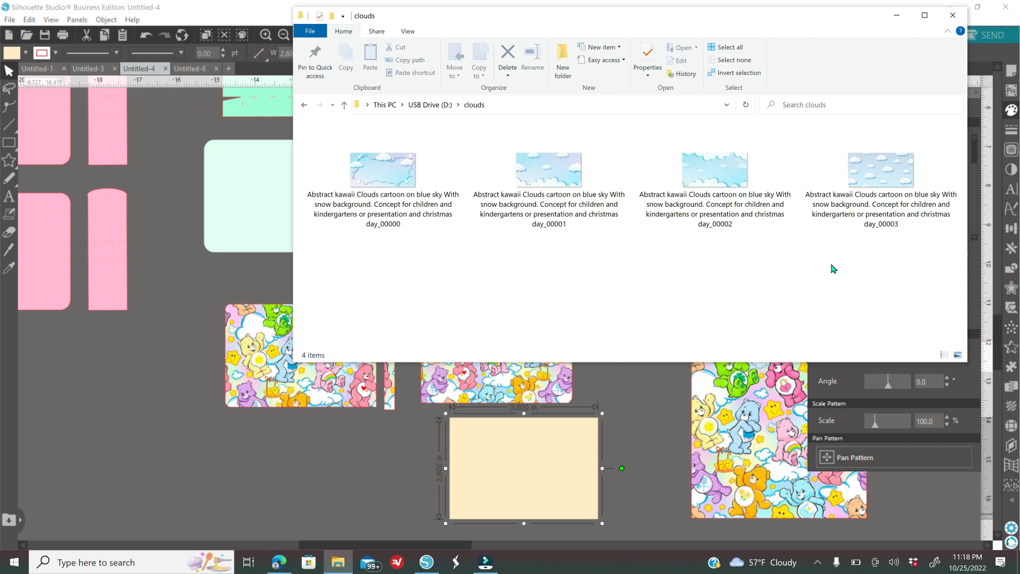
pyautogui.moveTo(889, 181); pyautogui.dragTo(529, 496)
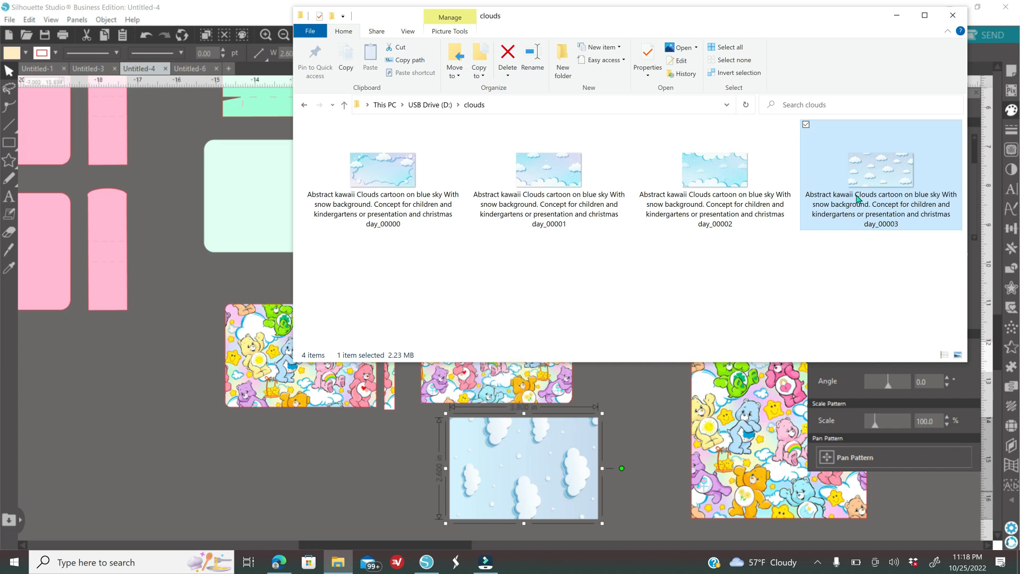
pyautogui.click(897, 16)
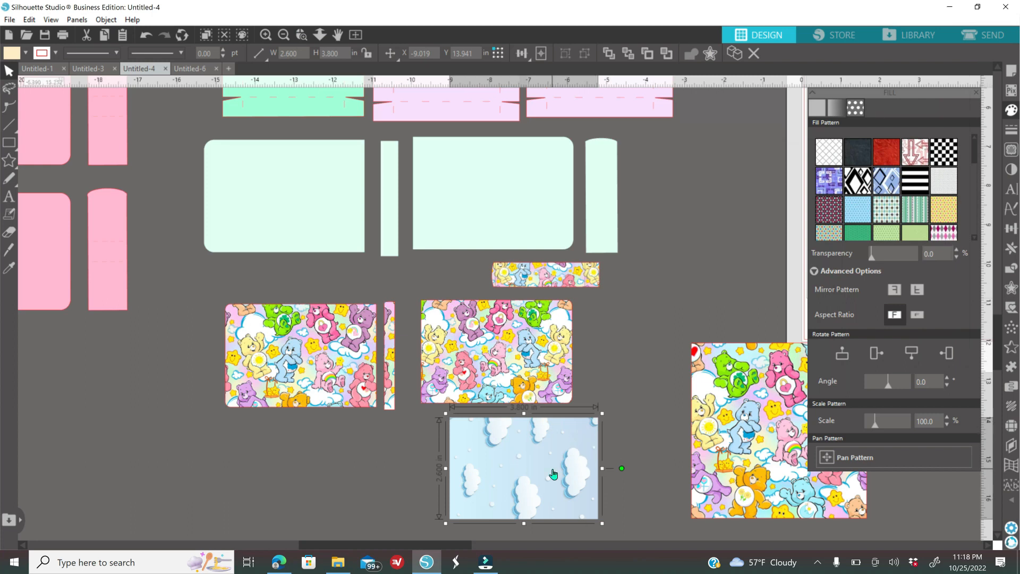
# Rotate the rectangle's cloud fill pattern to -90 degrees so the clouds sit upright
pyautogui.click(874, 355)
pyautogui.click(849, 353)
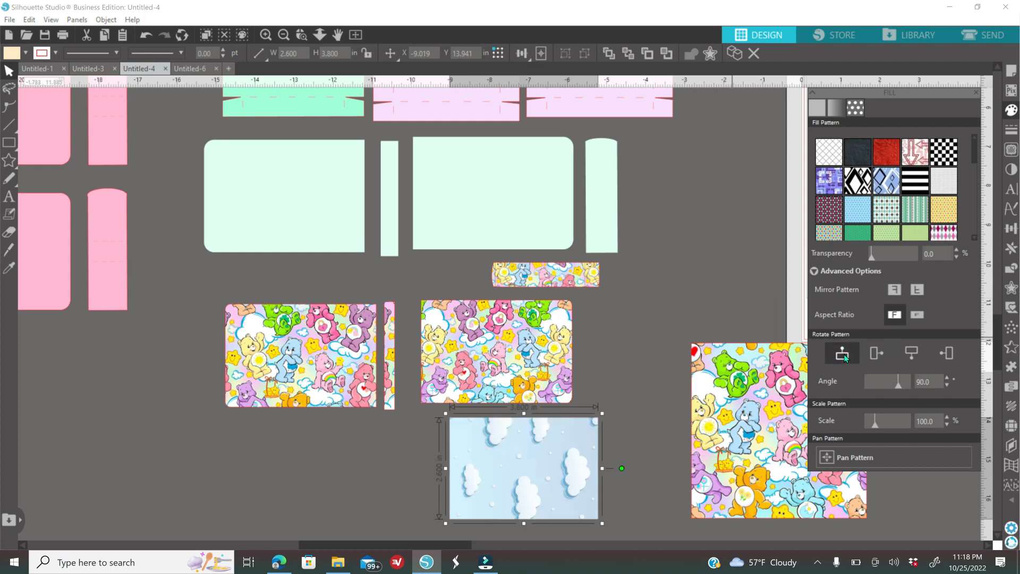
pyautogui.click(899, 355)
pyautogui.click(946, 354)
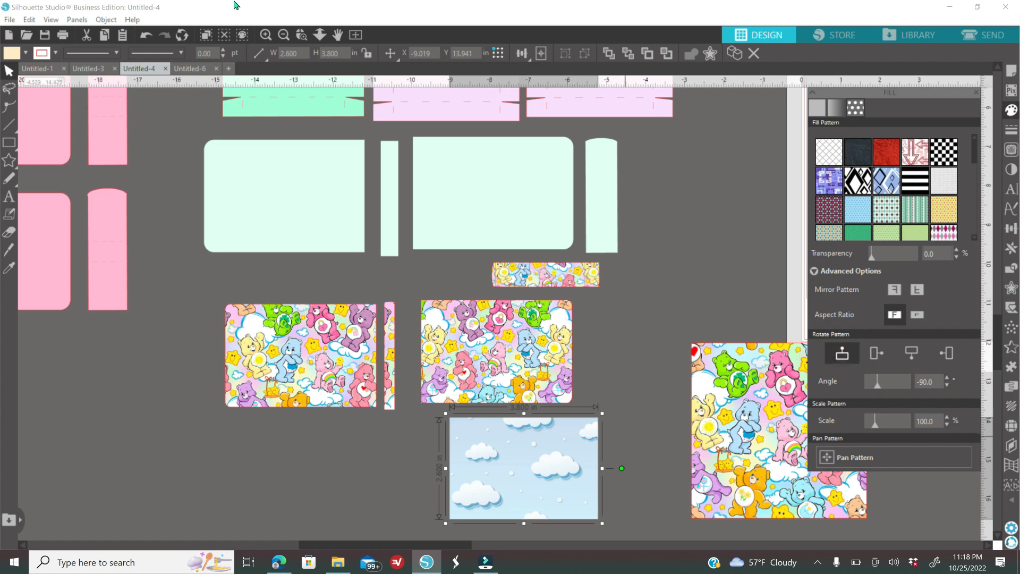
# Examine the cloud fill on the rectangle up close and in relation to the surrounding pieces
pyautogui.click(303, 35)
pyautogui.click(538, 460)
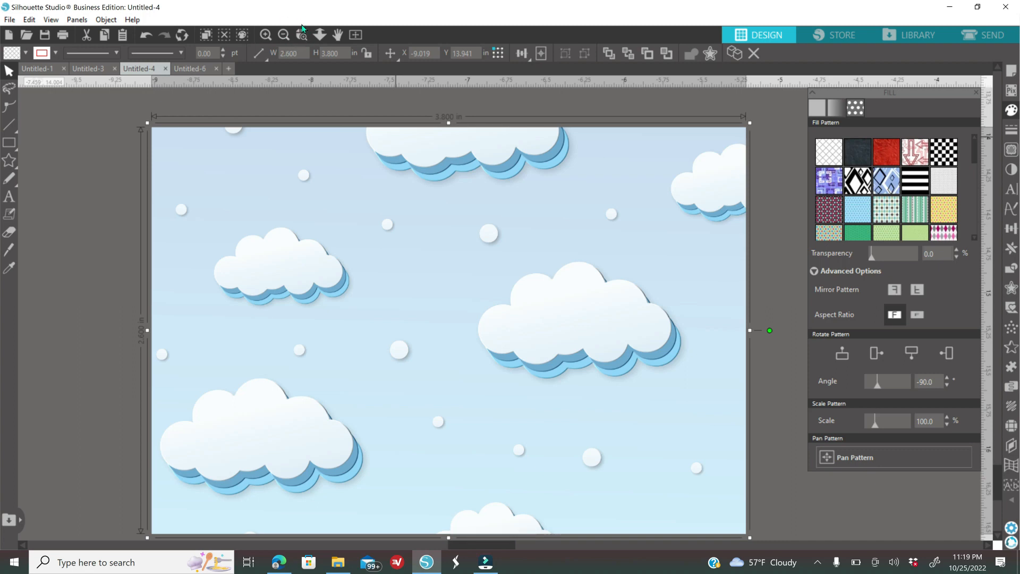
pyautogui.click(283, 36)
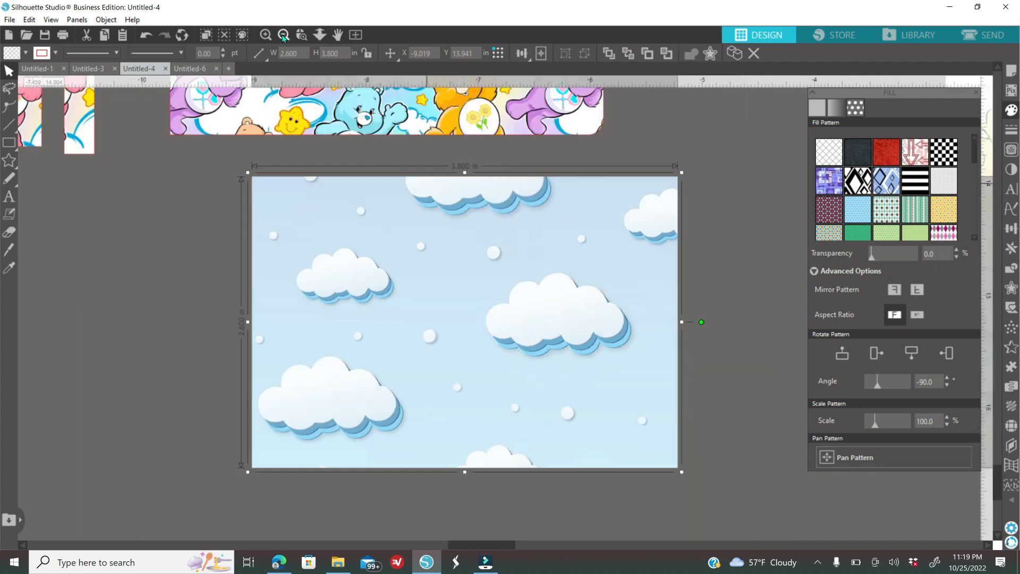
pyautogui.click(283, 35)
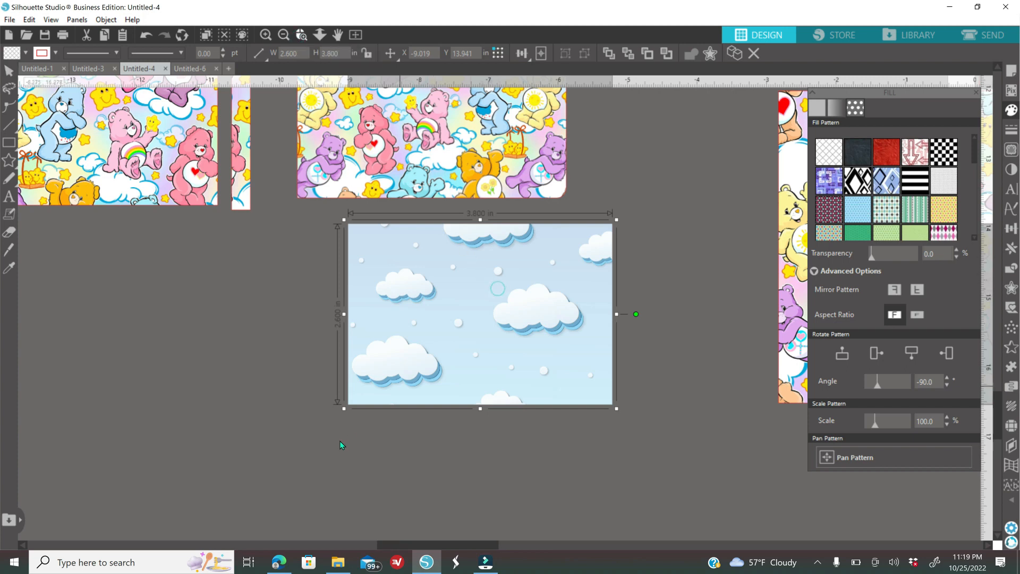
pyautogui.click(497, 289)
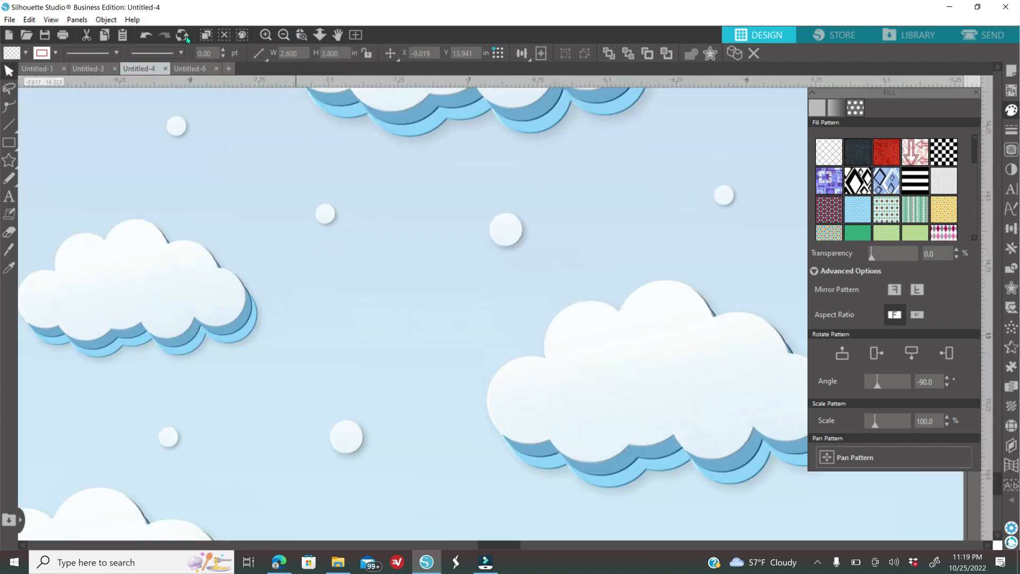
pyautogui.click(286, 36)
pyautogui.click(285, 36)
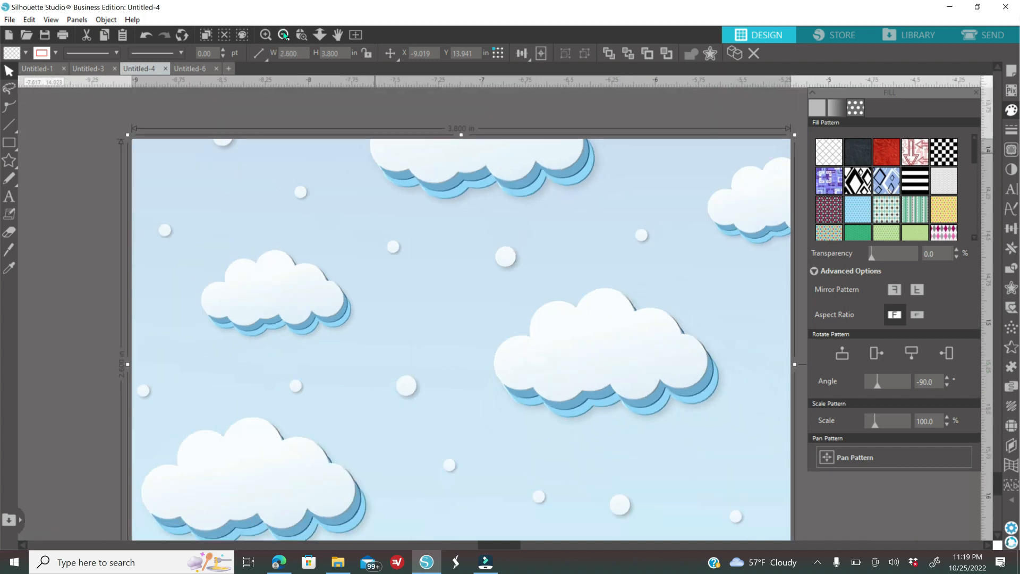
pyautogui.click(286, 37)
pyautogui.scroll(-3, 578, 330)
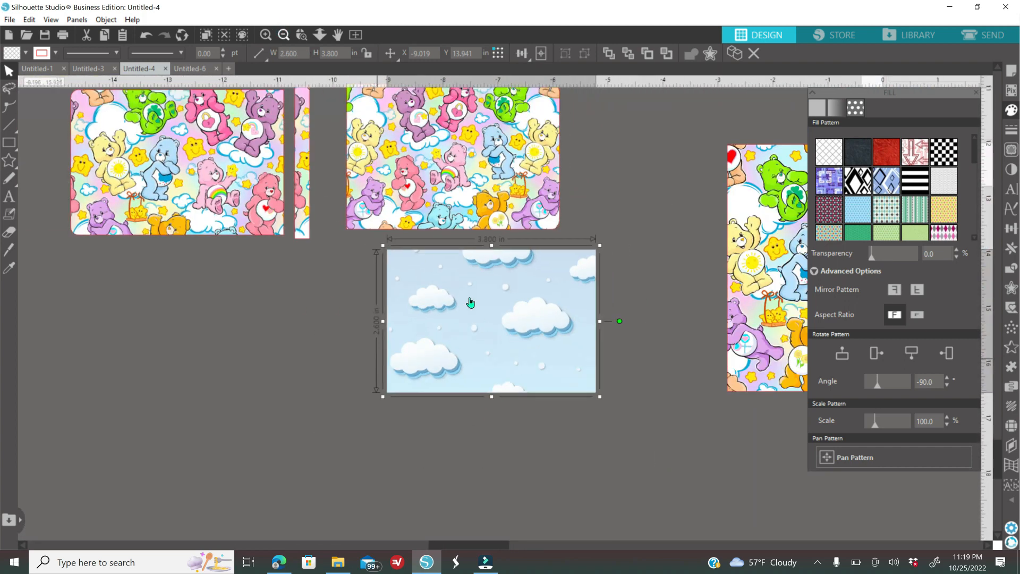
# Create an internal offset of 0.225 in with square corners inside the cloud rectangle
pyautogui.click(1011, 287)
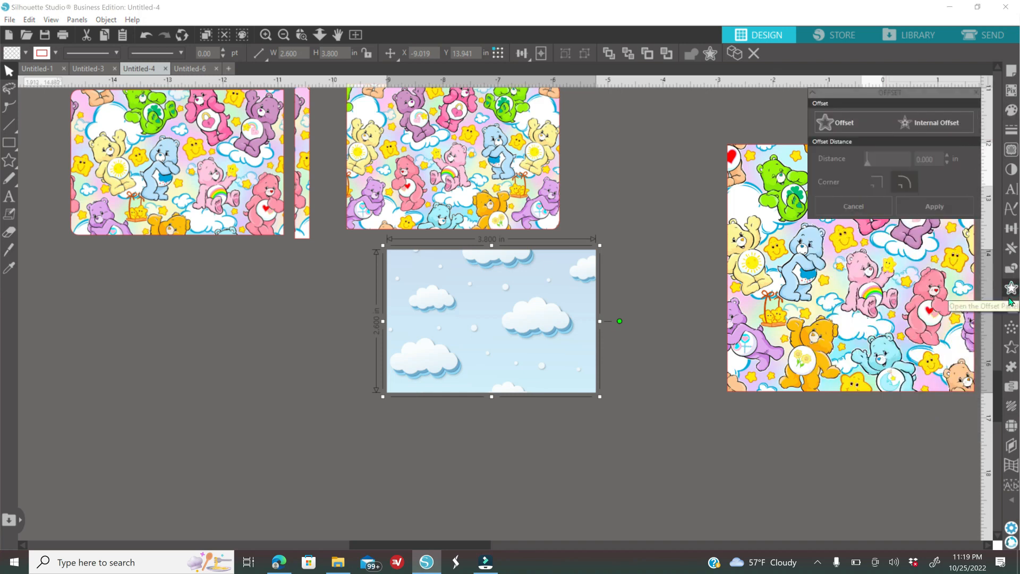
pyautogui.click(931, 123)
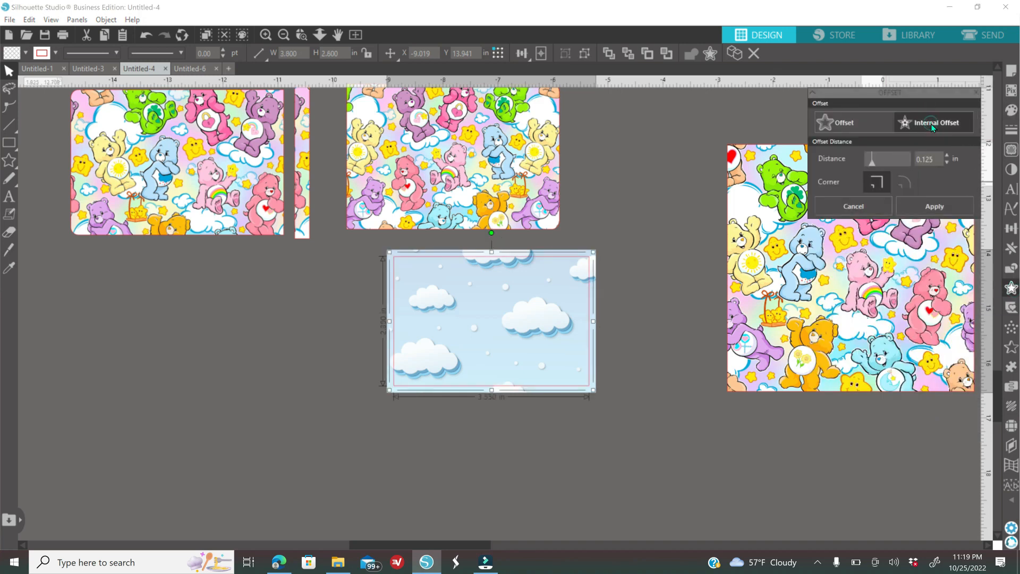
pyautogui.moveTo(874, 168); pyautogui.dragTo(876, 164)
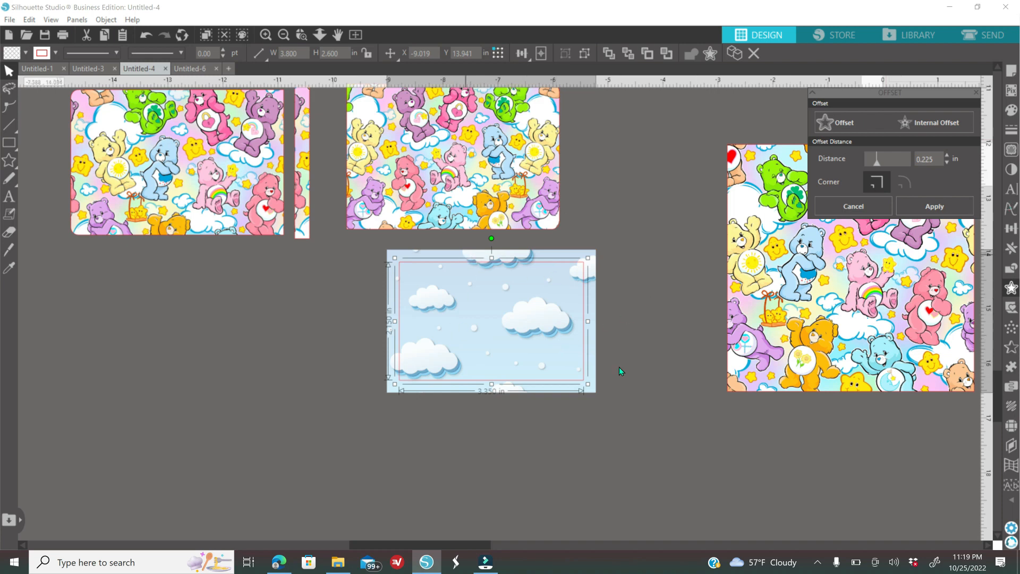
# Fill the inner offset rectangle with white and make its line colour transparent
pyautogui.click(1012, 111)
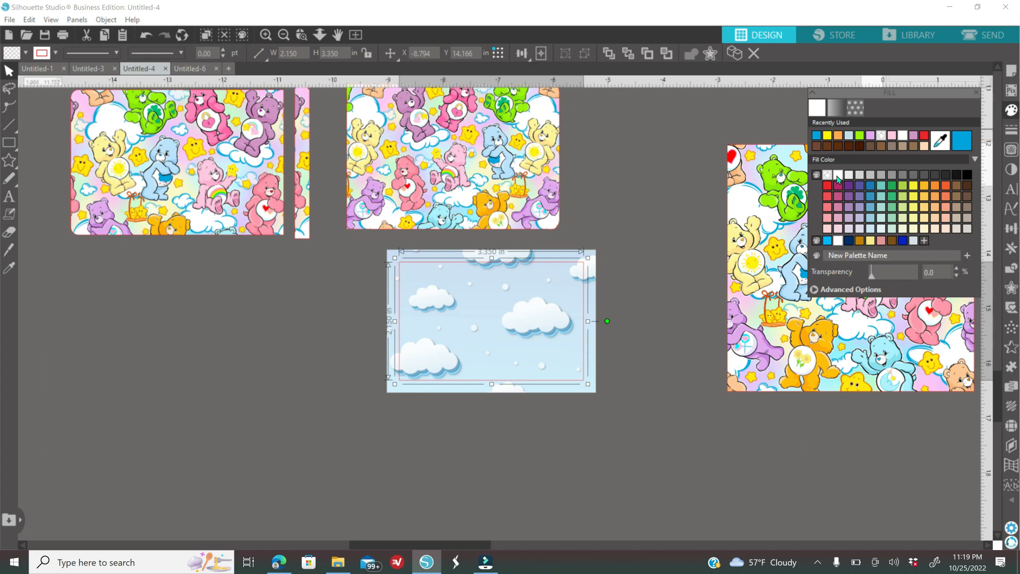
pyautogui.click(838, 175)
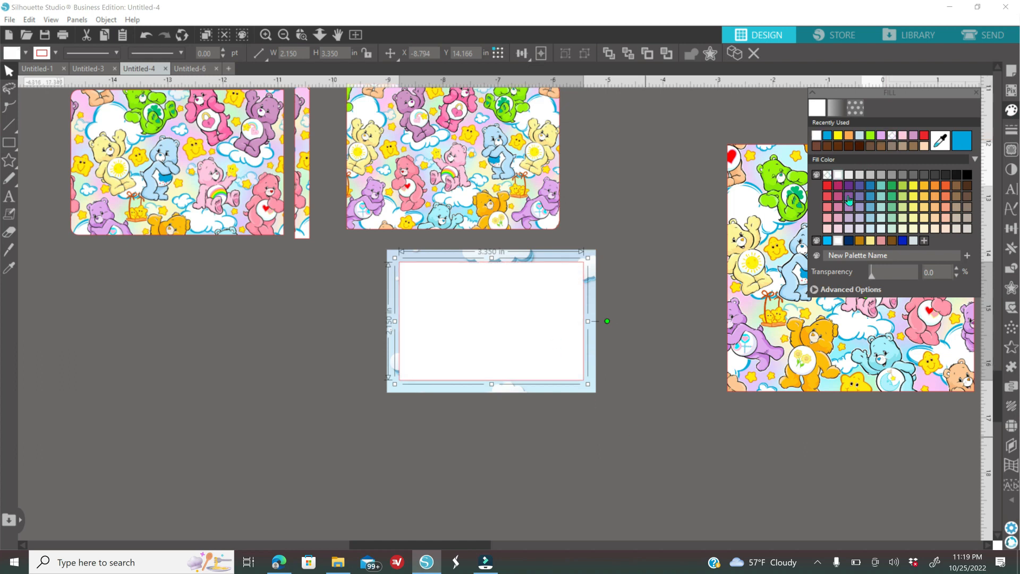
pyautogui.click(1012, 131)
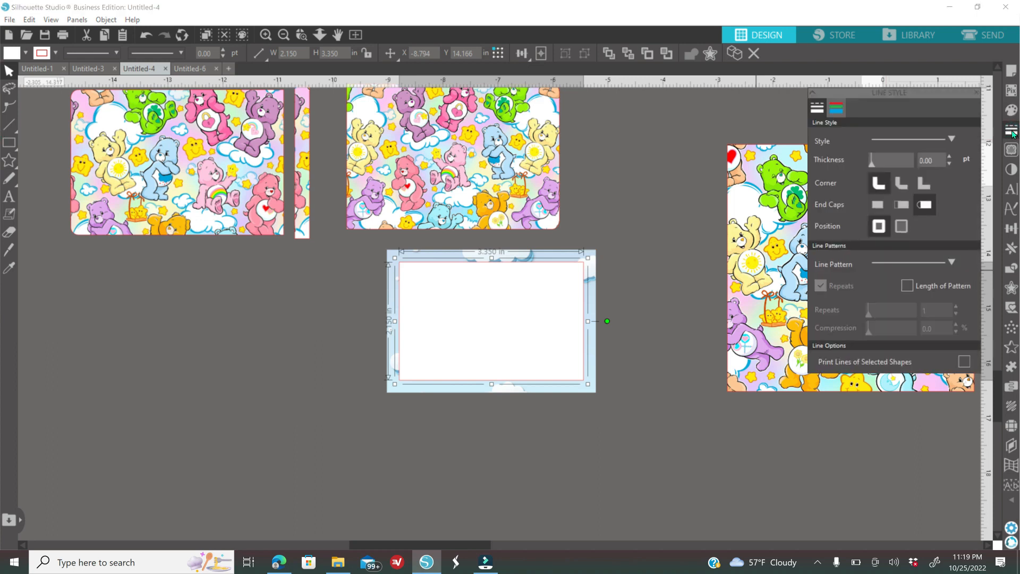
pyautogui.click(838, 107)
pyautogui.click(828, 175)
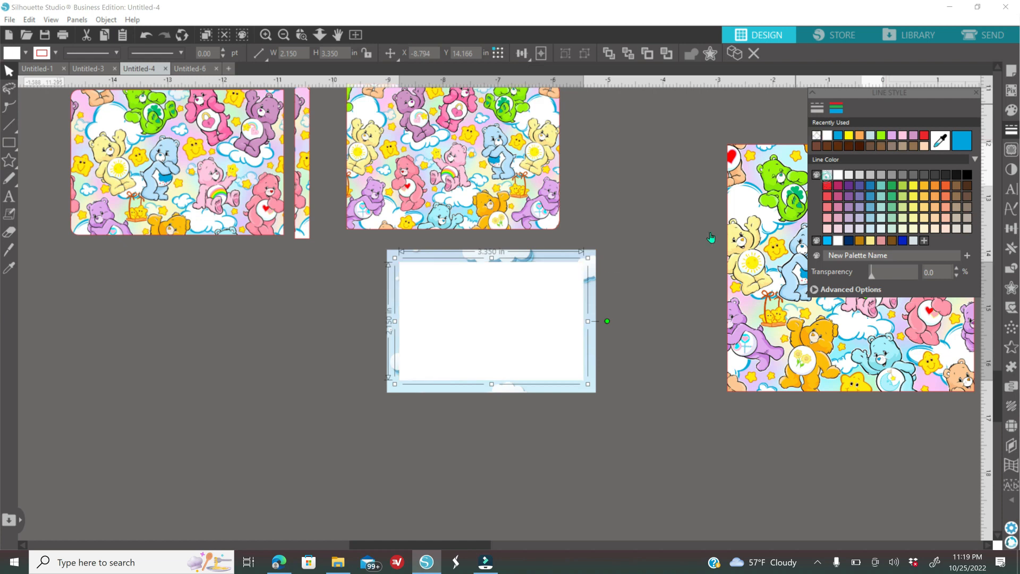
# Group the white inner rectangle with the cloud rectangle
pyautogui.click(347, 324)
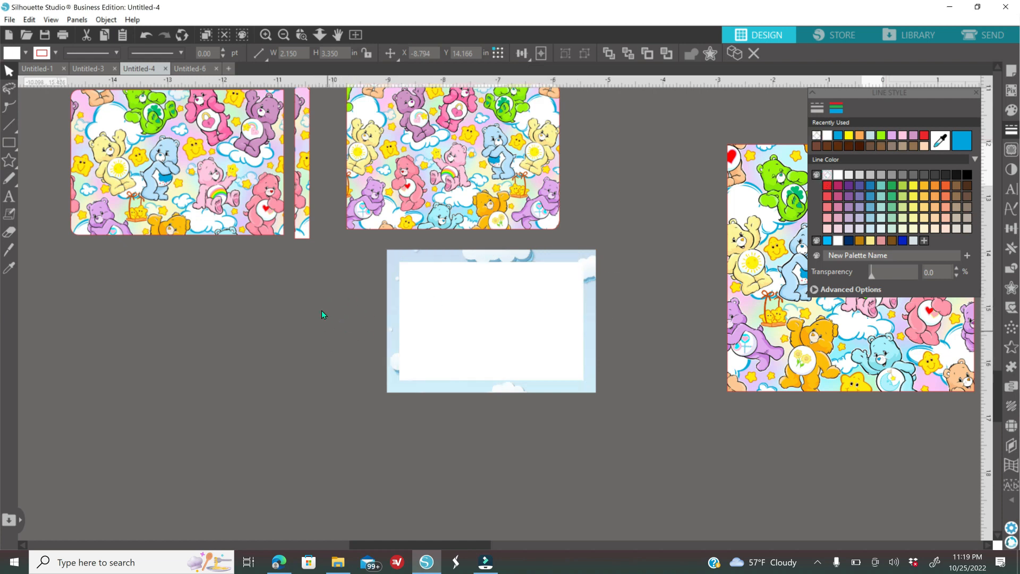
pyautogui.click(453, 330)
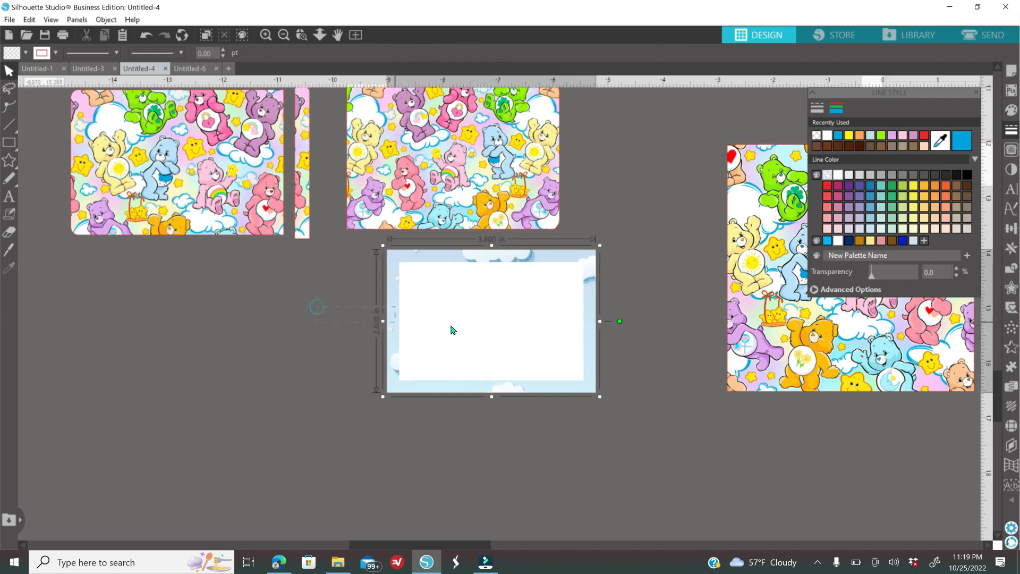
pyautogui.rightClick(546, 337)
pyautogui.click(592, 212)
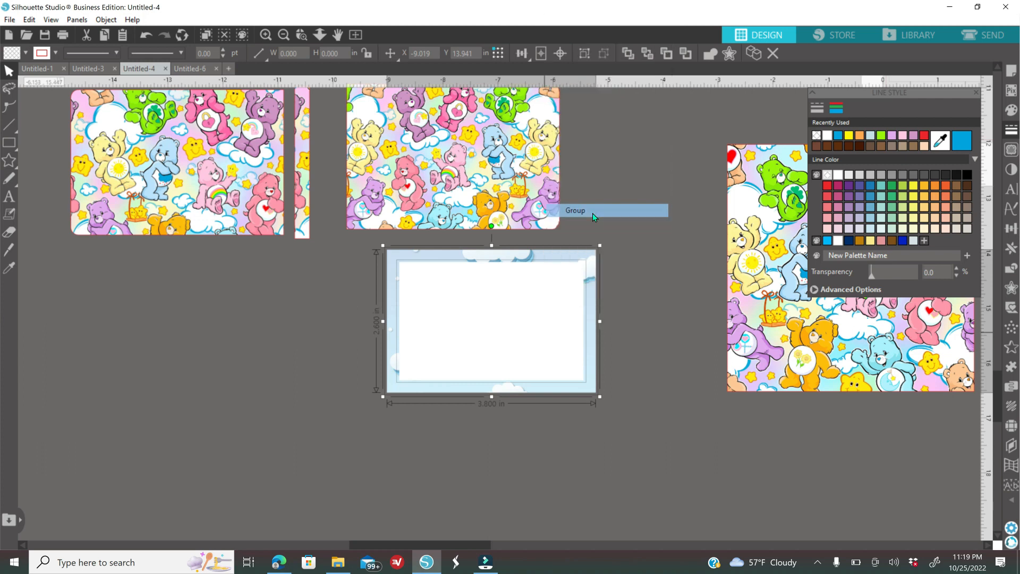
pyautogui.click(655, 360)
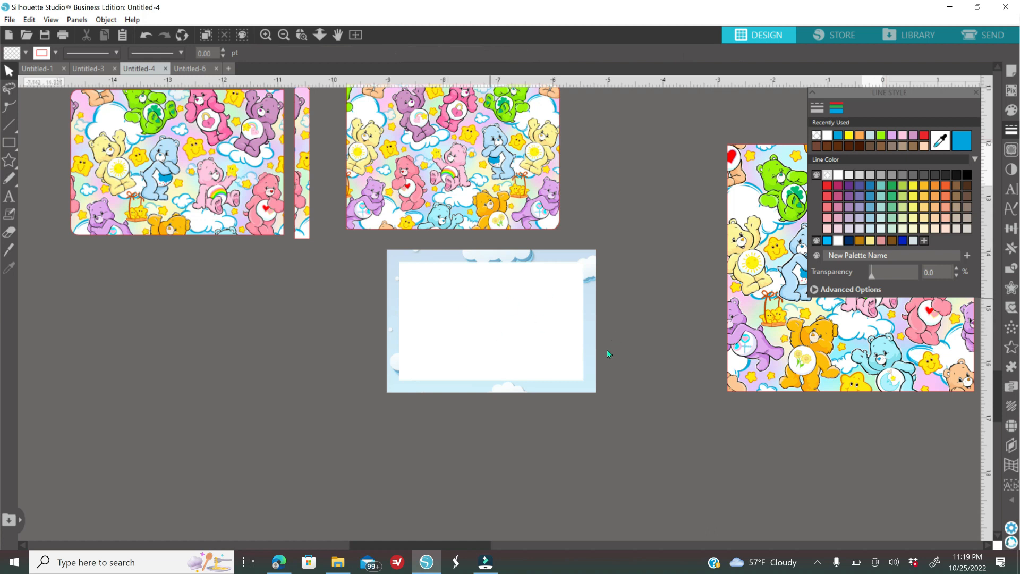
# Add centre-aligned BubbleGum text below the cloud card reading "THANK YOU", "FOR CARING" and "WITH" plus the person's name and a period on three lines
pyautogui.click(9, 198)
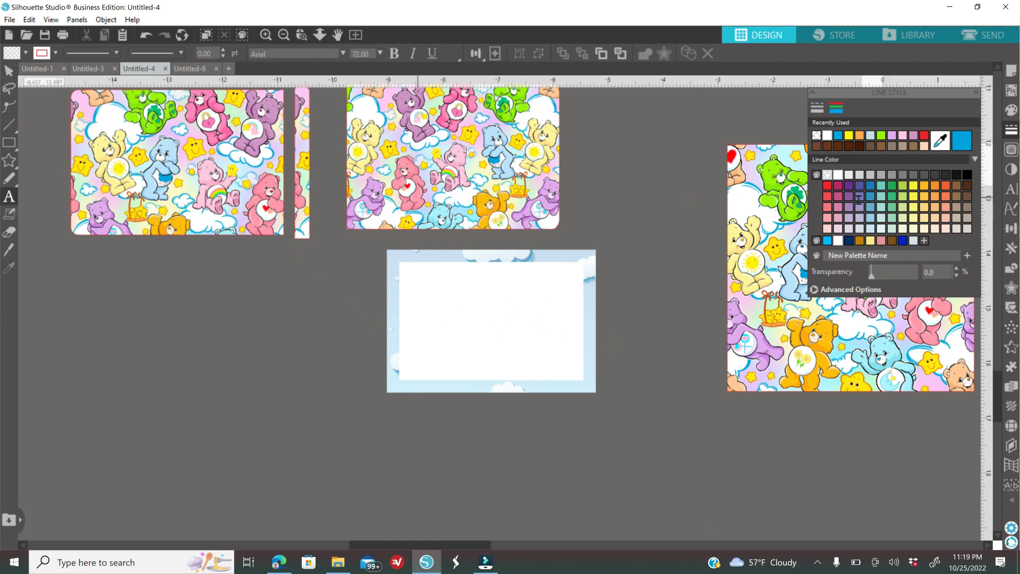
pyautogui.click(1011, 190)
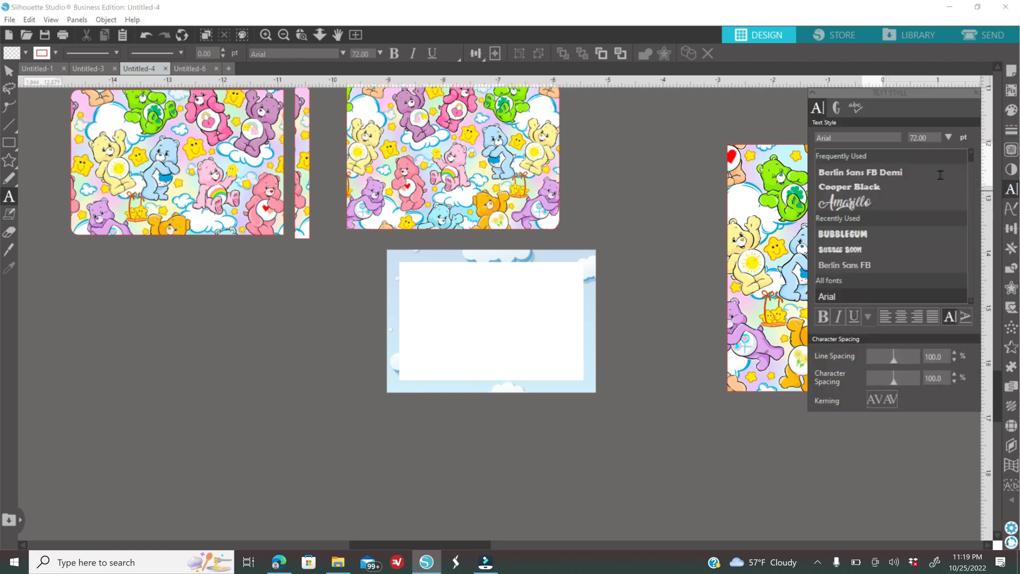
pyautogui.click(865, 234)
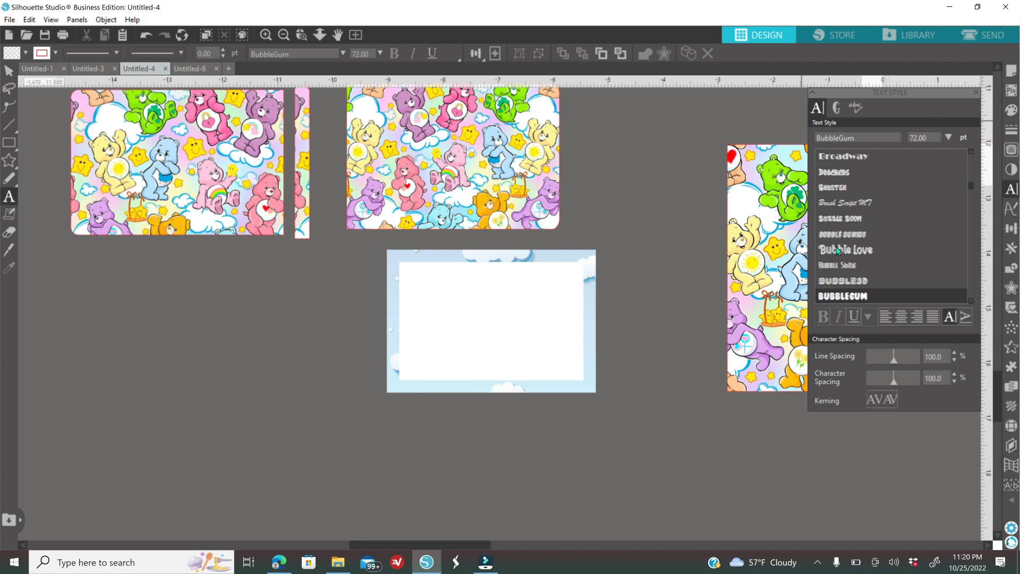
pyautogui.click(430, 440)
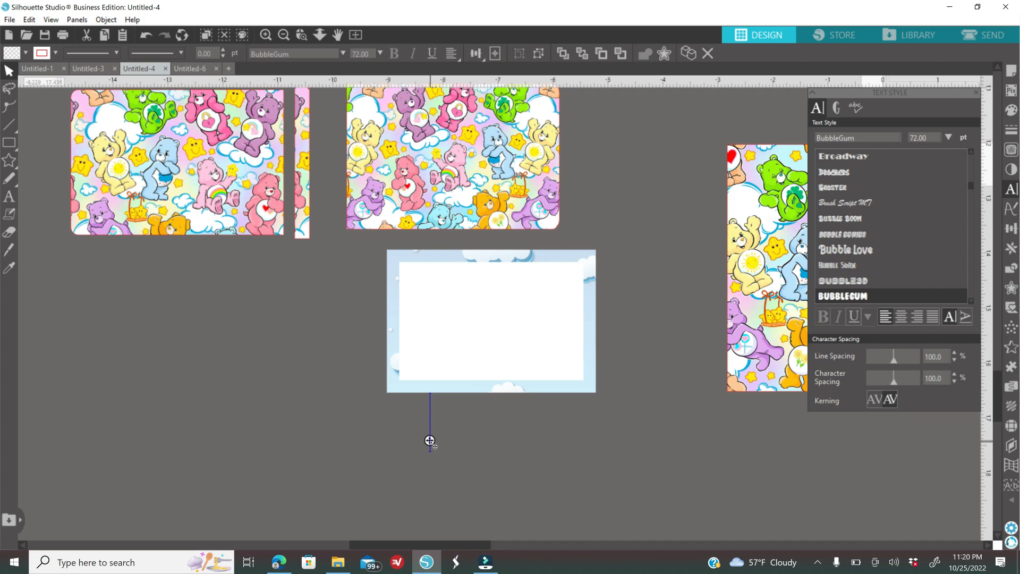
pyautogui.write('THANK')
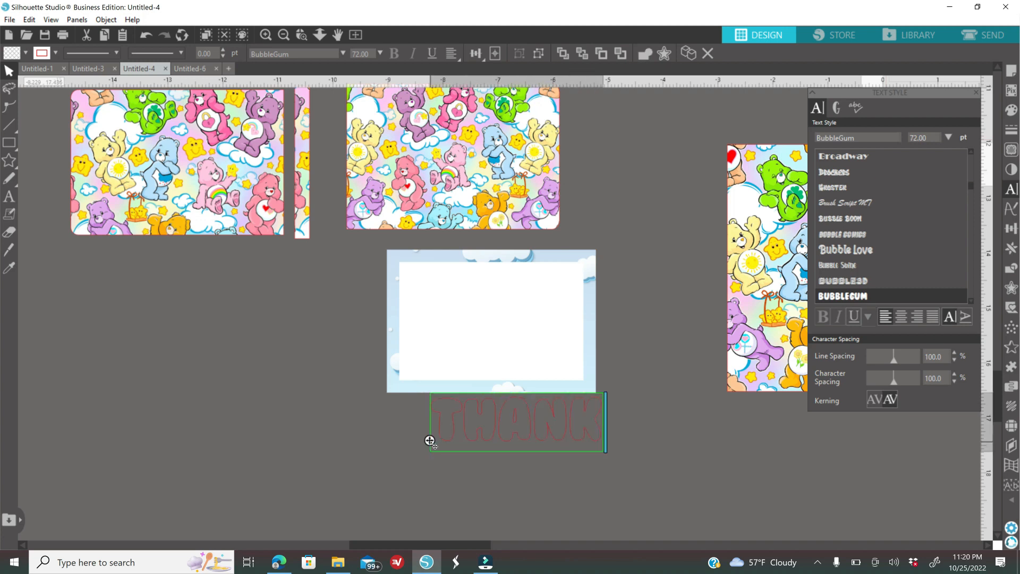
pyautogui.write(' YOU')
pyautogui.press('Return')
pyautogui.write('FOR CARING')
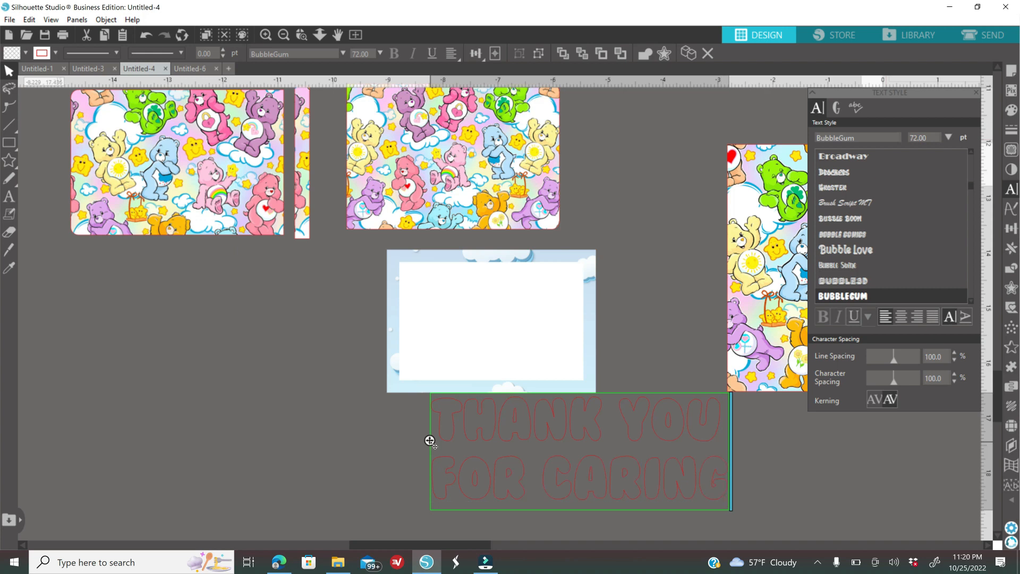
pyautogui.press('Return')
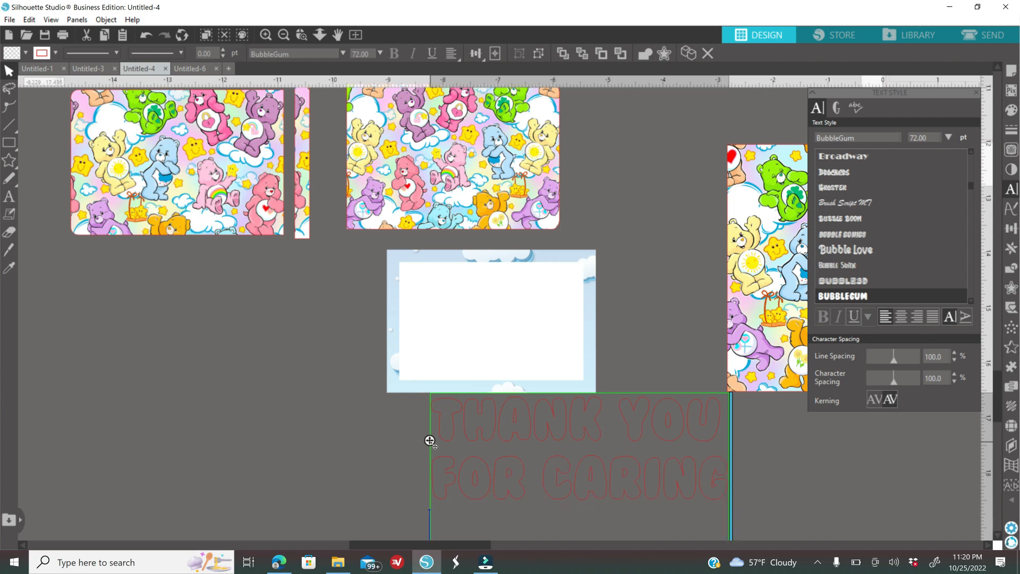
pyautogui.write('WITH IVORY')
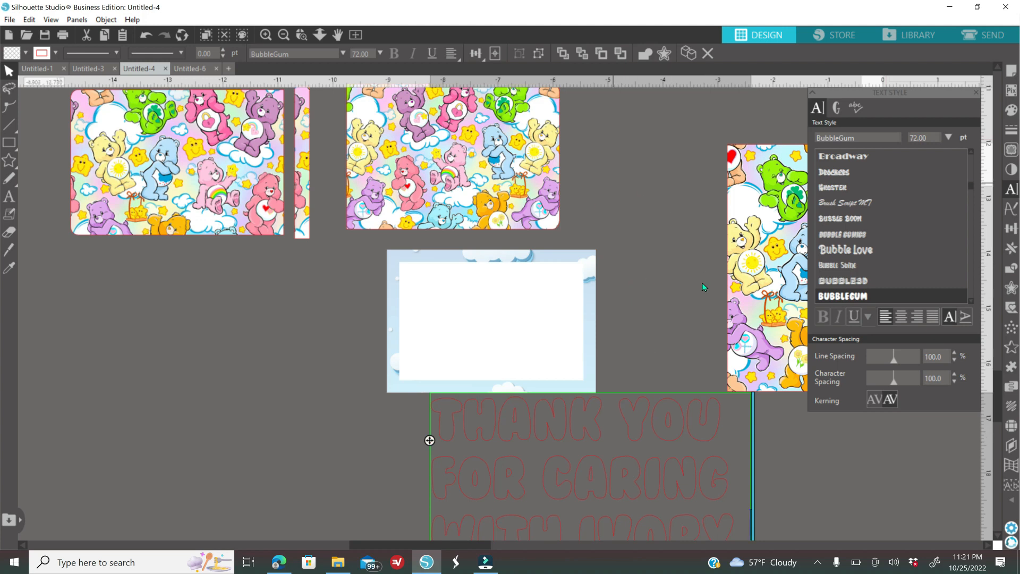
pyautogui.click(667, 263)
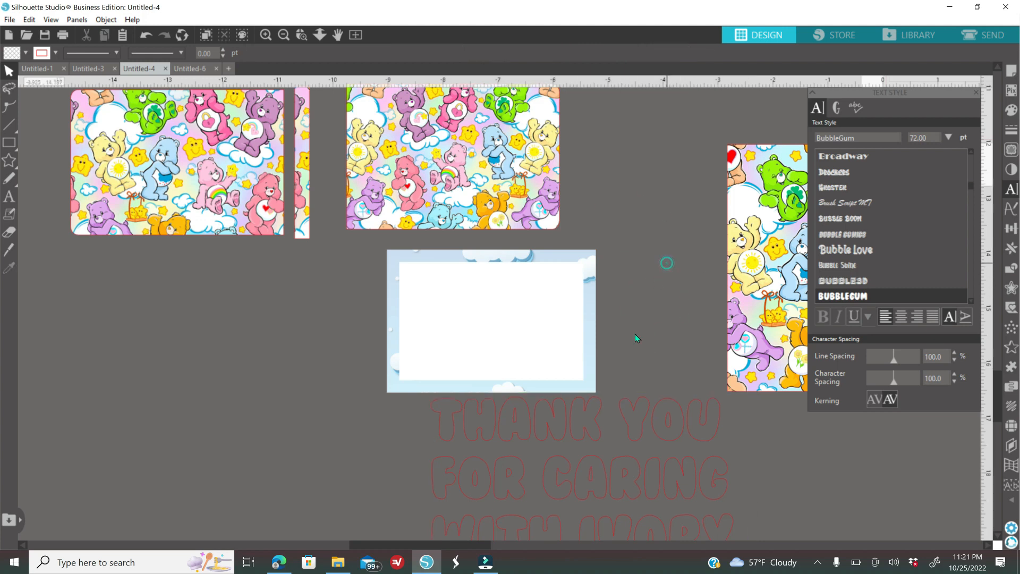
pyautogui.click(604, 496)
pyautogui.click(900, 319)
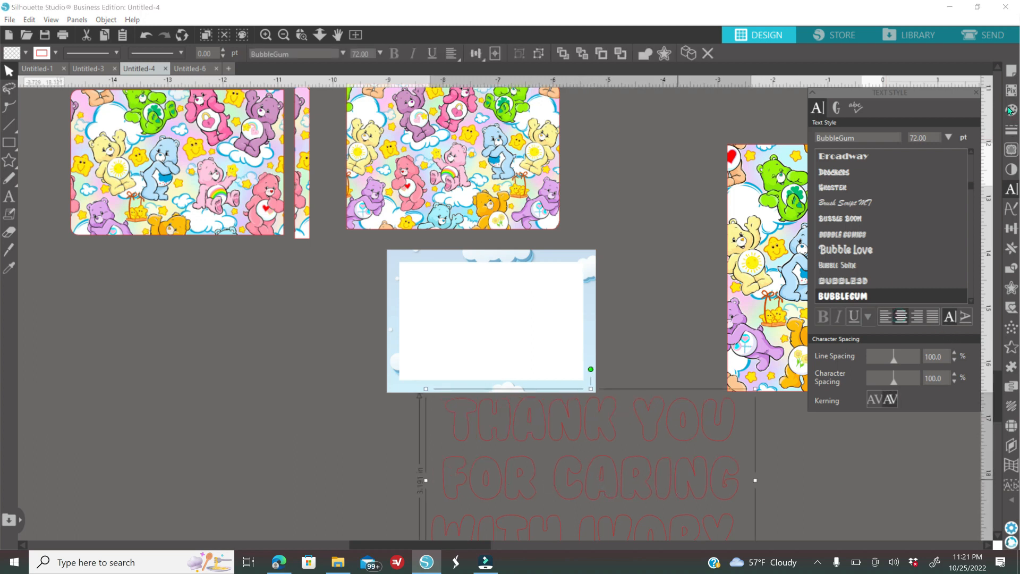
# Fill the message text with light pink and move it over the cloud card
pyautogui.click(1011, 110)
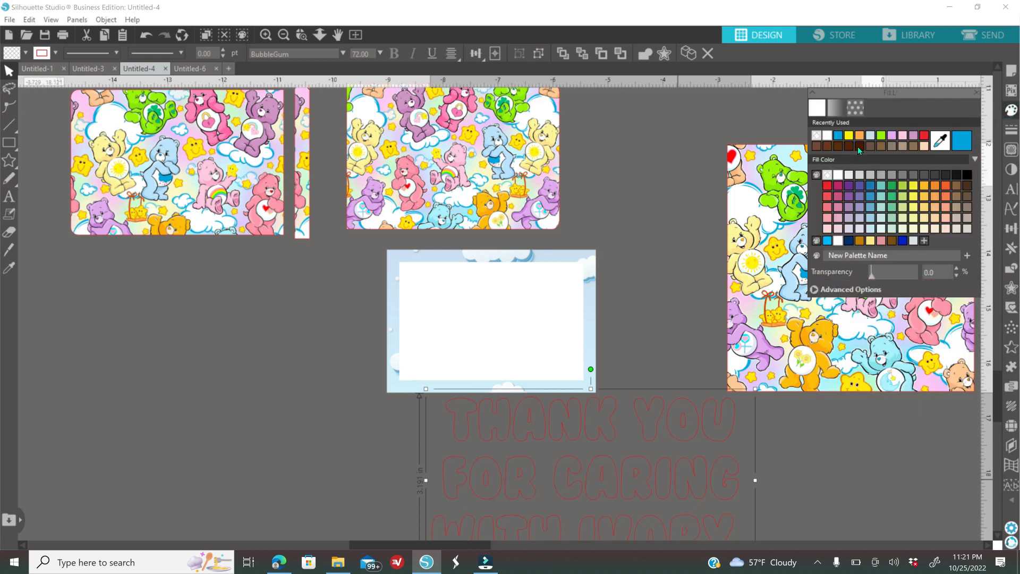
pyautogui.click(828, 229)
pyautogui.moveTo(655, 436); pyautogui.dragTo(560, 340)
# Shift the Care Bears pattern sheet clear and fill the message text with pink sampled from the heart bear
pyautogui.moveTo(773, 309); pyautogui.dragTo(731, 350)
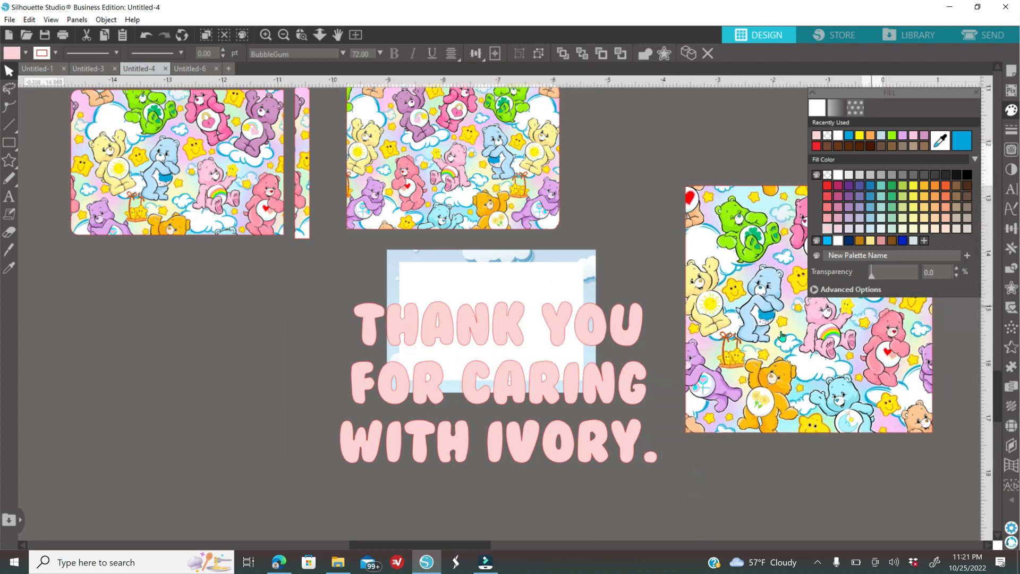
pyautogui.click(621, 449)
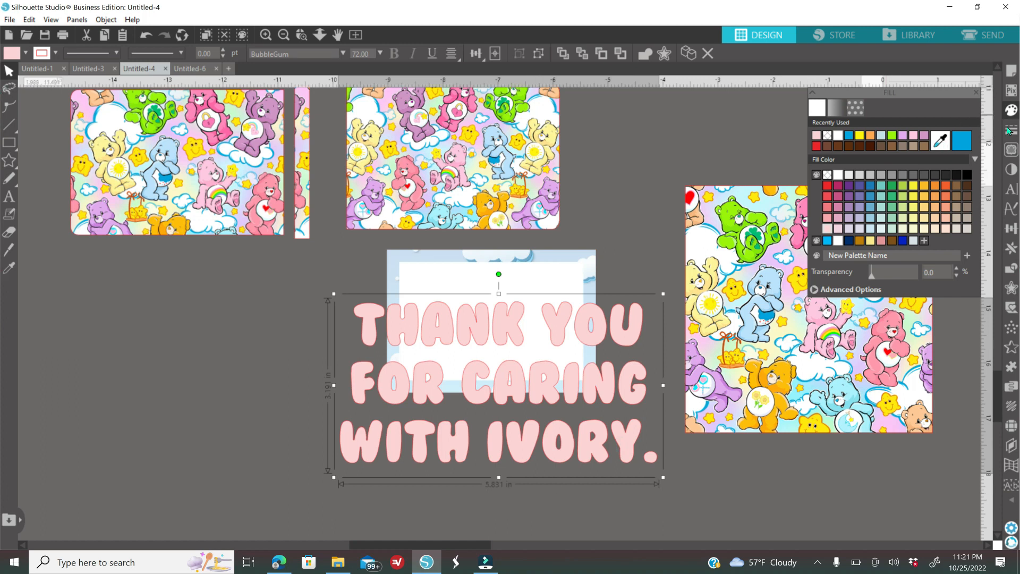
pyautogui.click(943, 147)
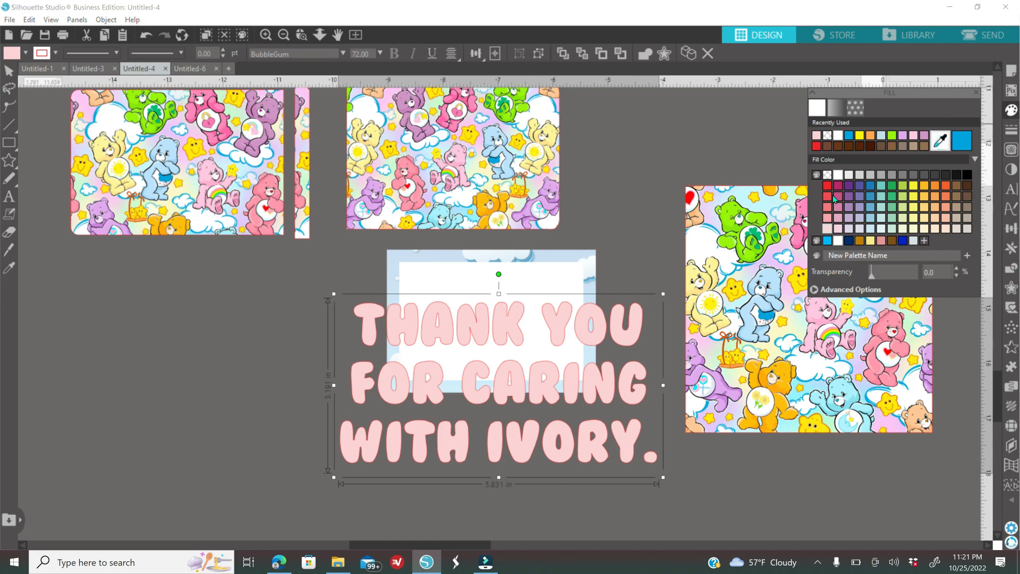
pyautogui.click(787, 292)
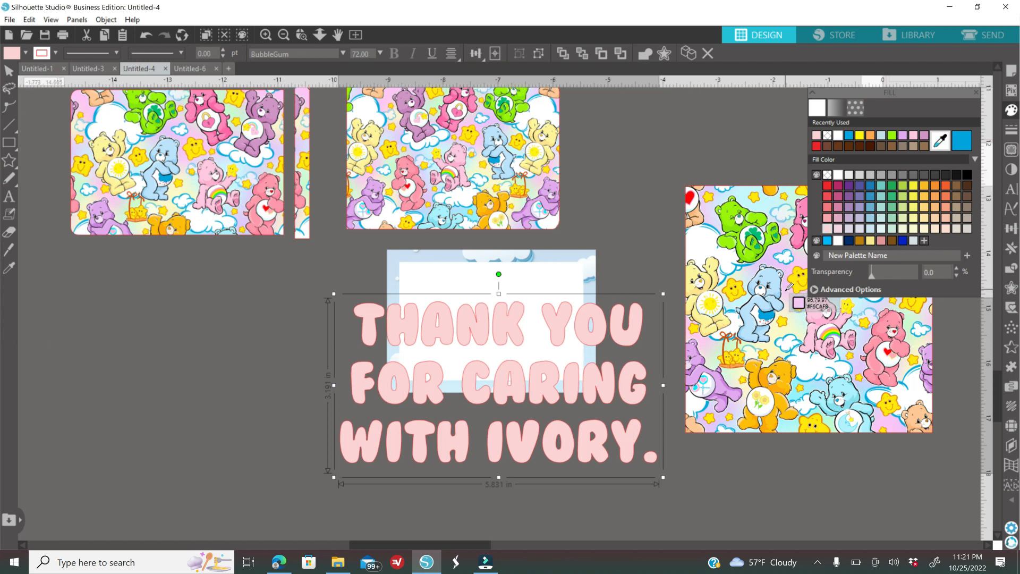
pyautogui.click(940, 141)
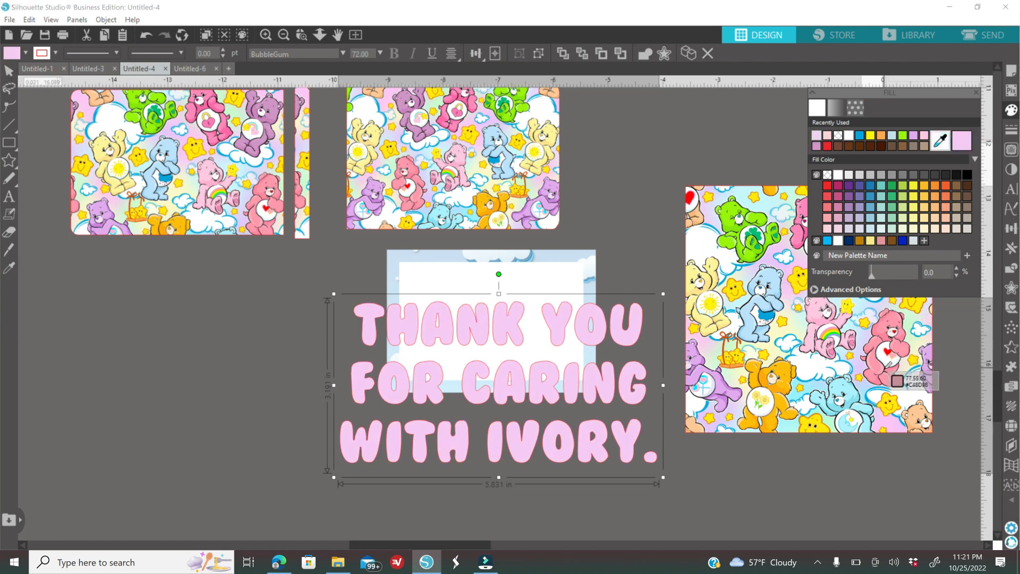
pyautogui.click(885, 367)
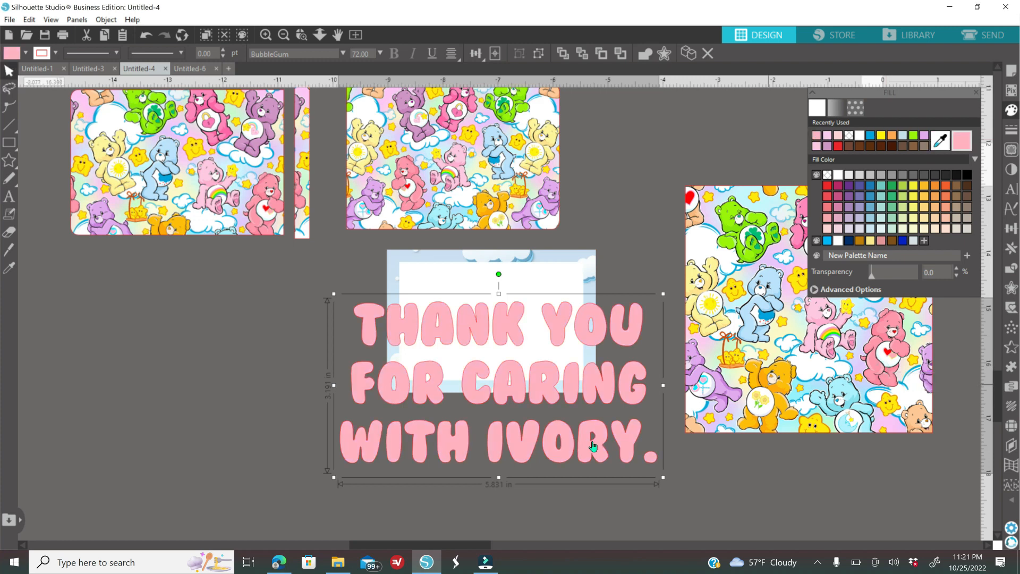
# Shrink the message text to about 3.5 in wide over the card's white rectangle and make its line colour transparent
pyautogui.moveTo(608, 443); pyautogui.dragTo(539, 402)
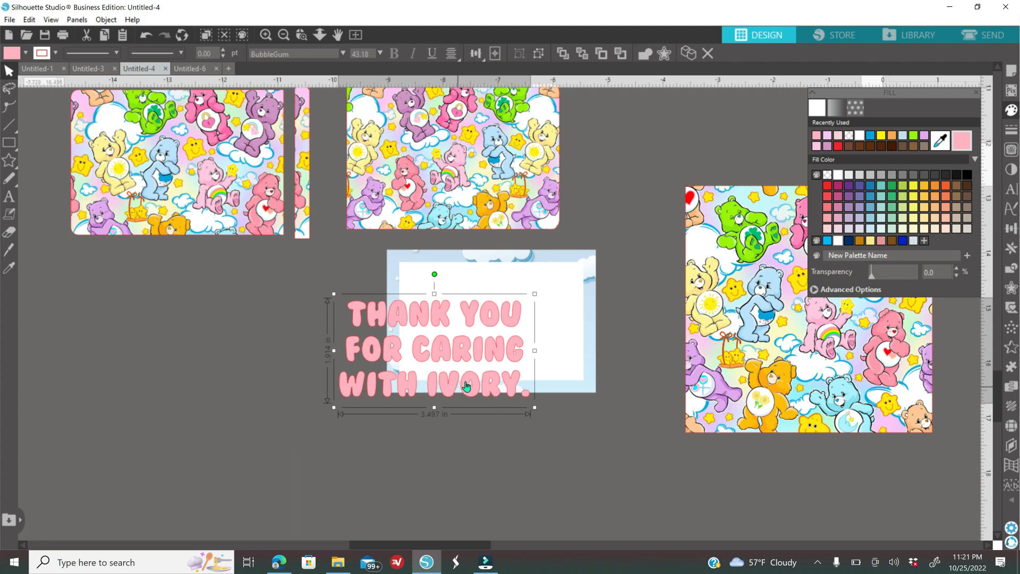
pyautogui.moveTo(466, 387); pyautogui.dragTo(525, 365)
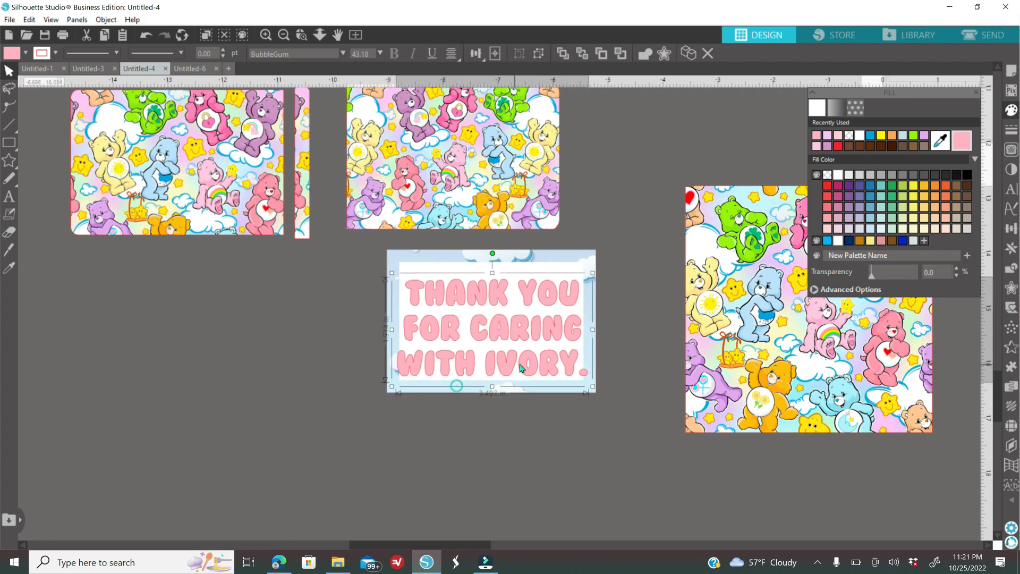
pyautogui.click(266, 35)
pyautogui.click(266, 35)
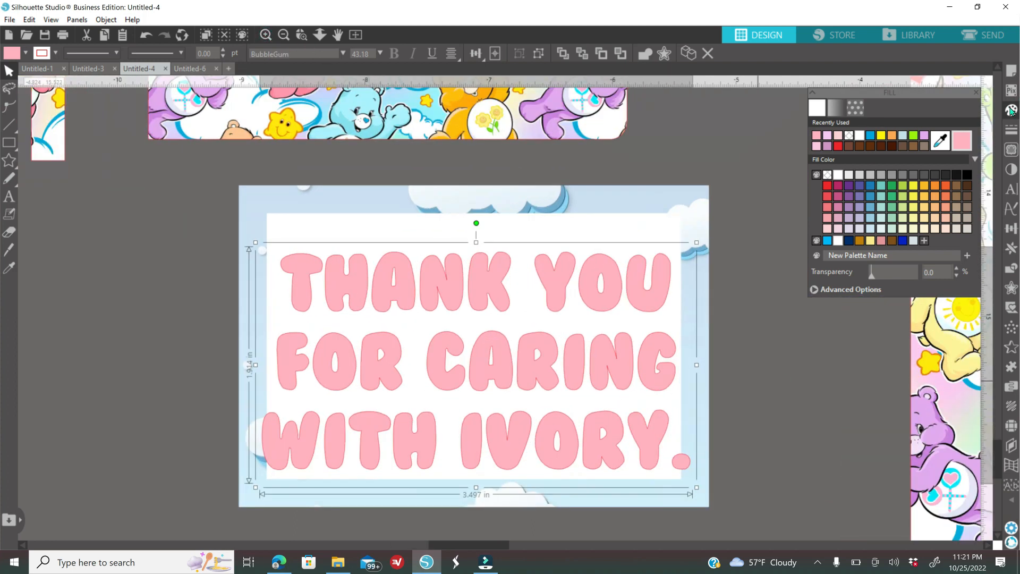
pyautogui.click(1011, 130)
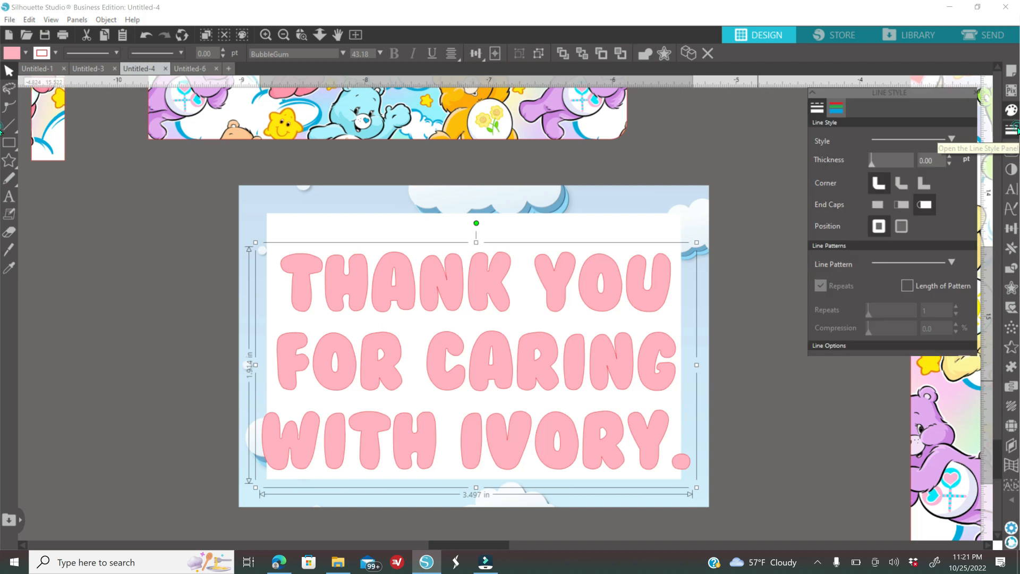
pyautogui.click(836, 109)
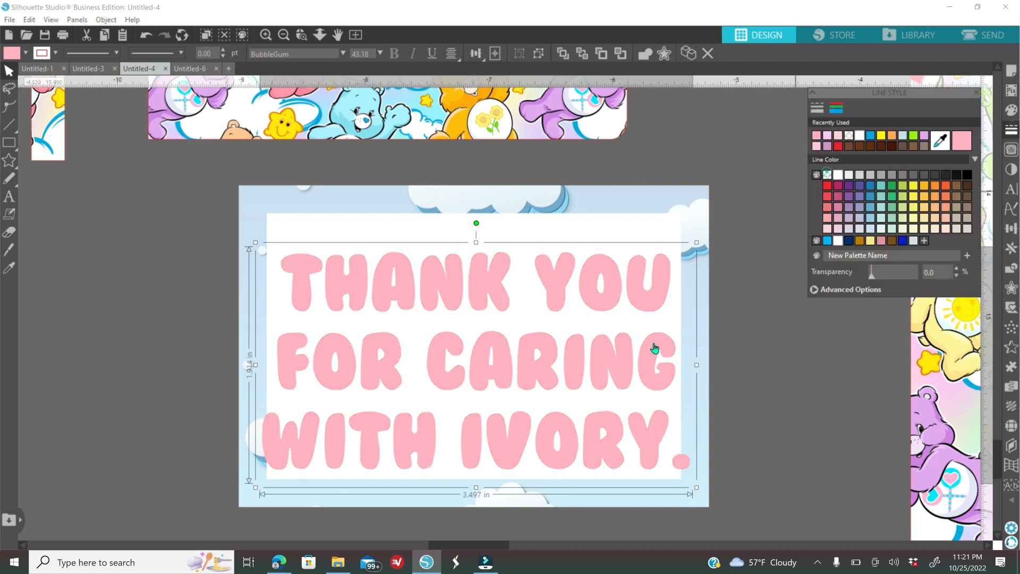
# Reduce the message text to about 3.34 in wide and reposition it within the white rectangle
pyautogui.moveTo(641, 384); pyautogui.dragTo(642, 373)
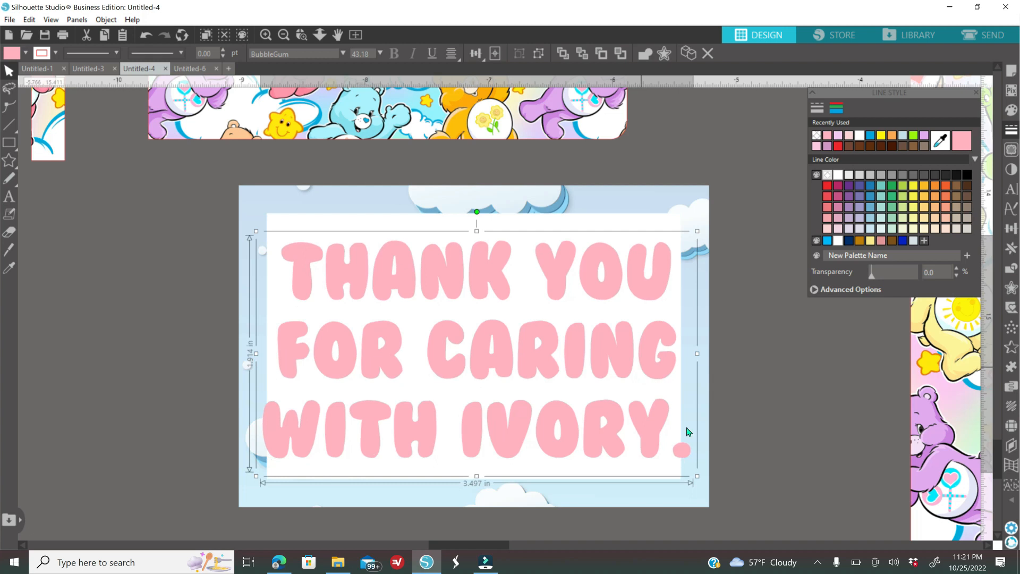
pyautogui.moveTo(688, 470); pyautogui.dragTo(669, 462)
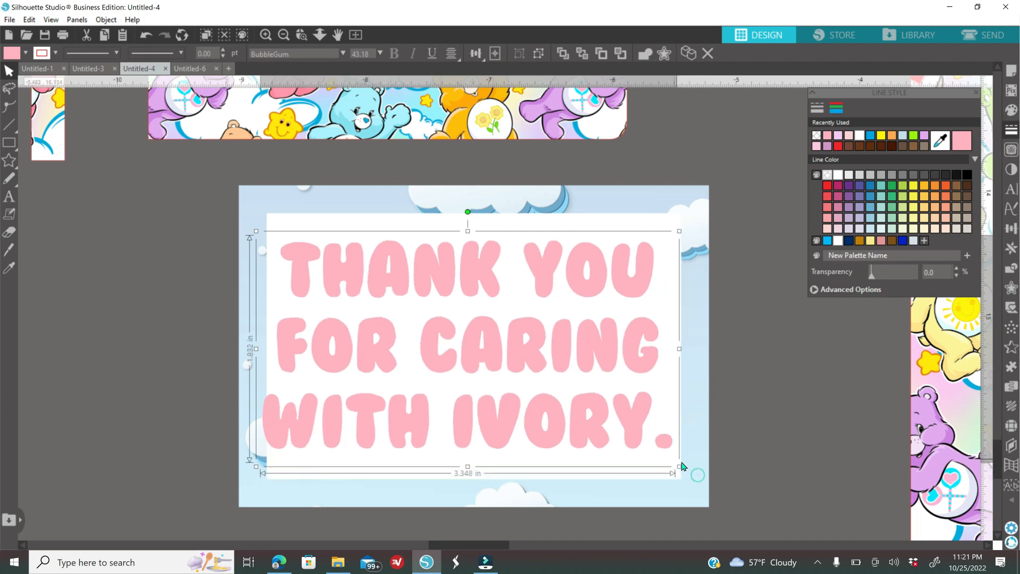
pyautogui.moveTo(609, 436); pyautogui.dragTo(610, 432)
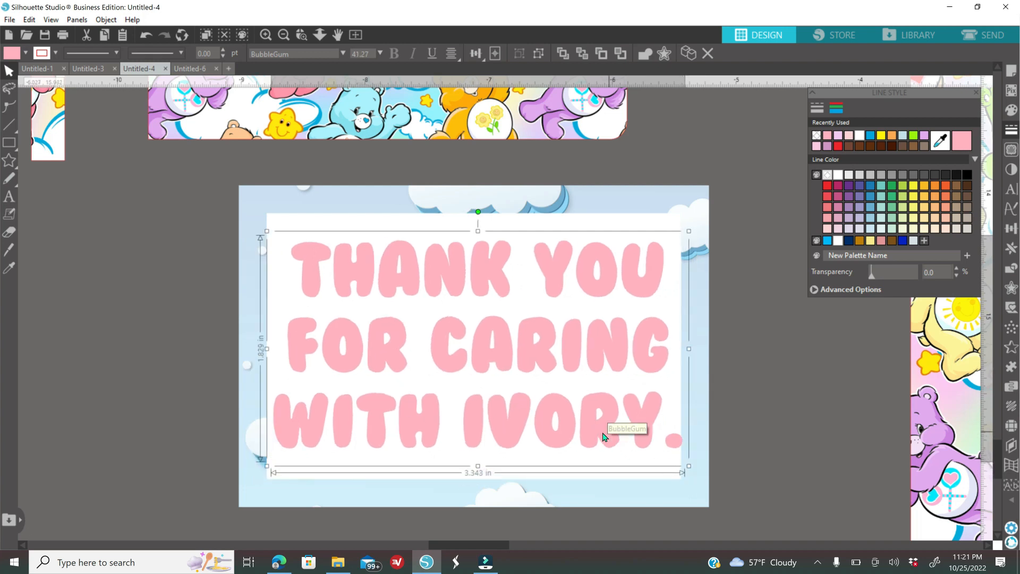
# Recolour individual words of the message: "YOU" pale pink-lavender, "FOR" light blue and "CARING" light green
pyautogui.doubleClick(481, 434)
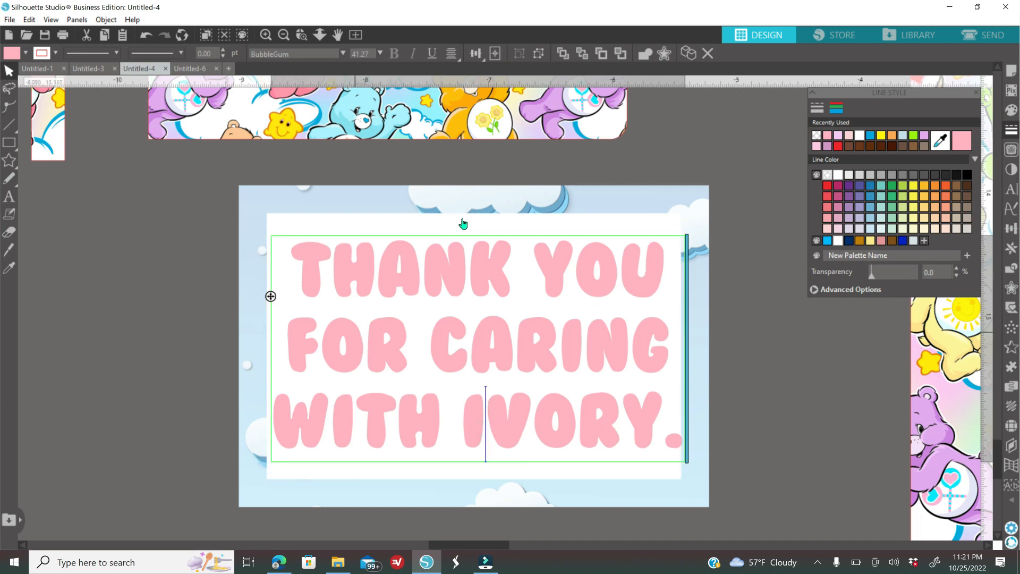
pyautogui.moveTo(664, 278); pyautogui.dragTo(550, 289)
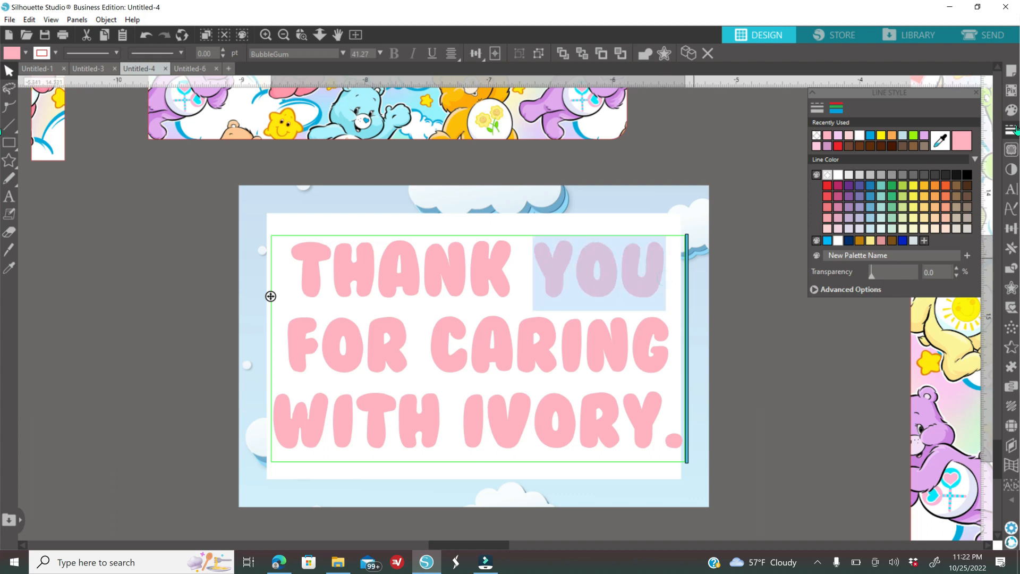
pyautogui.click(1011, 110)
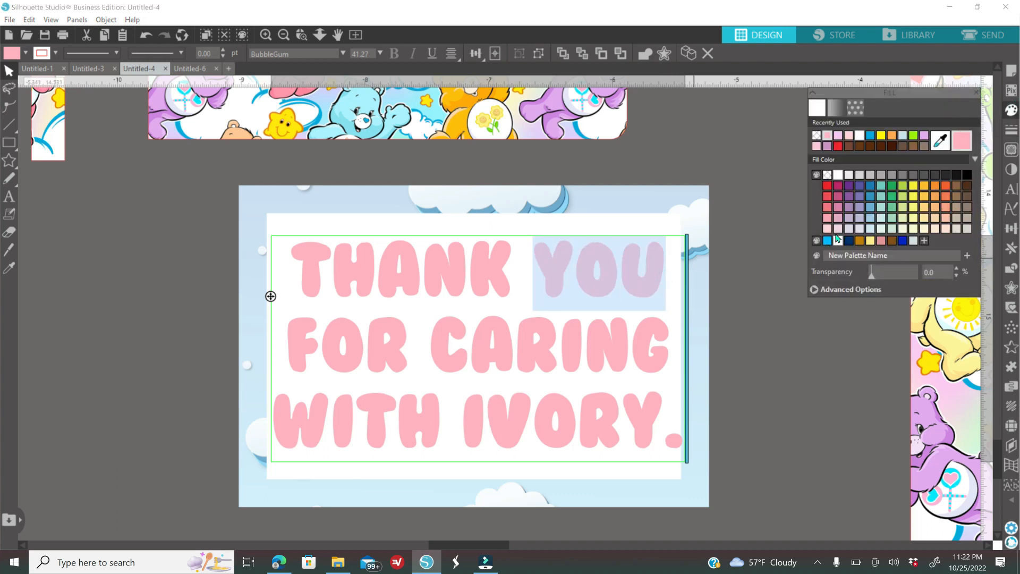
pyautogui.click(838, 232)
pyautogui.moveTo(412, 349); pyautogui.dragTo(334, 351)
pyautogui.click(869, 217)
pyautogui.moveTo(665, 366); pyautogui.dragTo(430, 366)
pyautogui.click(892, 217)
# Recolour the message's last line with "WITH" in light yellow and the name in light orange
pyautogui.moveTo(447, 423); pyautogui.dragTo(273, 425)
pyautogui.click(905, 209)
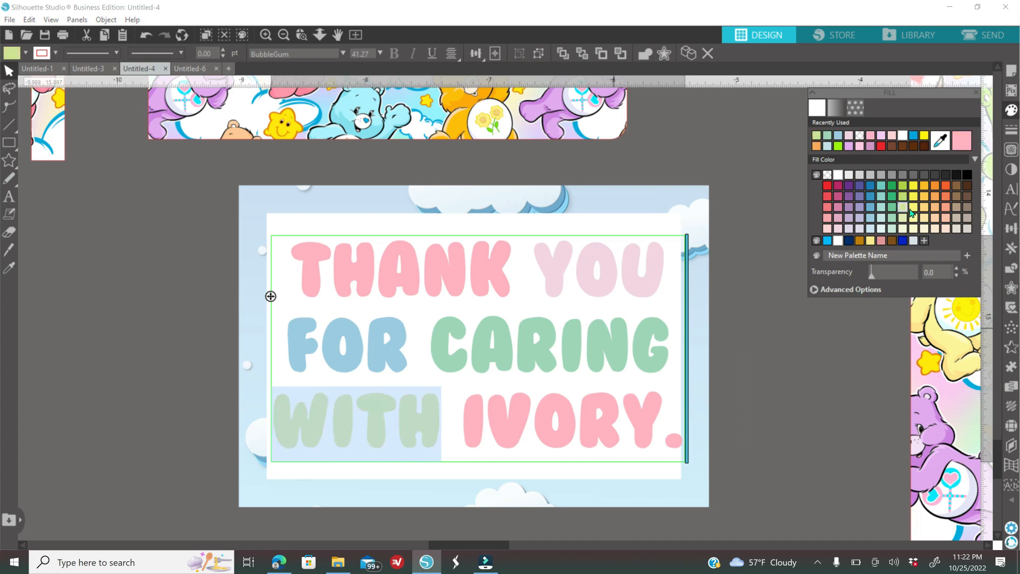
pyautogui.click(925, 208)
pyautogui.moveTo(659, 428); pyautogui.dragTo(461, 428)
pyautogui.click(935, 207)
pyautogui.click(751, 416)
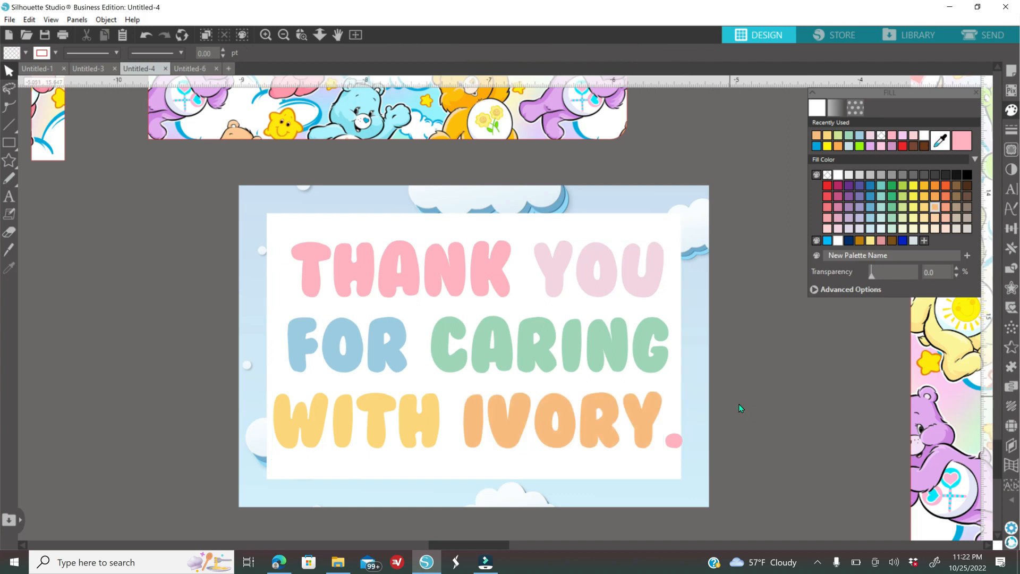
# Centre the message text on the cloud card and group the two together
pyautogui.click(284, 34)
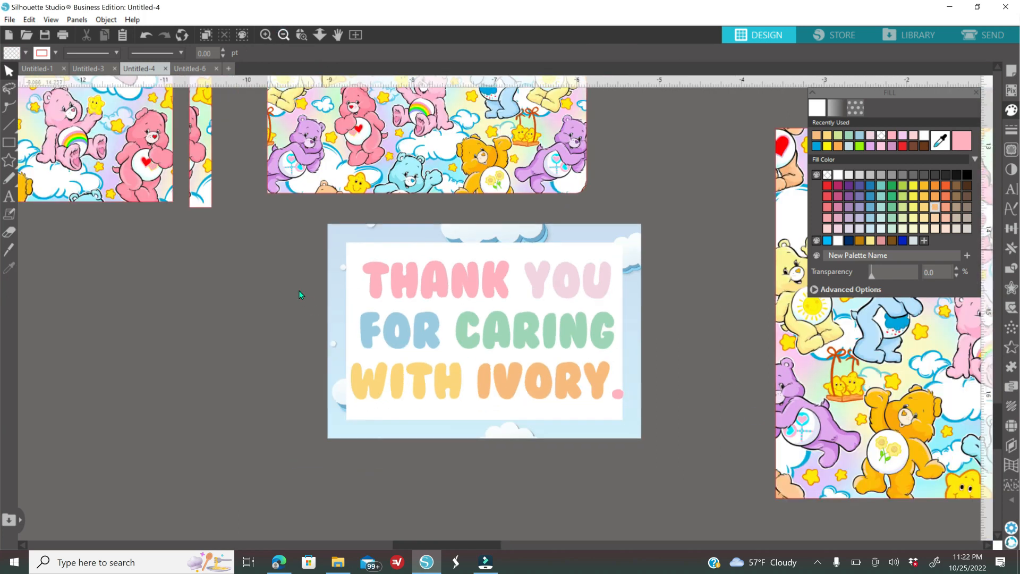
pyautogui.moveTo(262, 244); pyautogui.dragTo(522, 367)
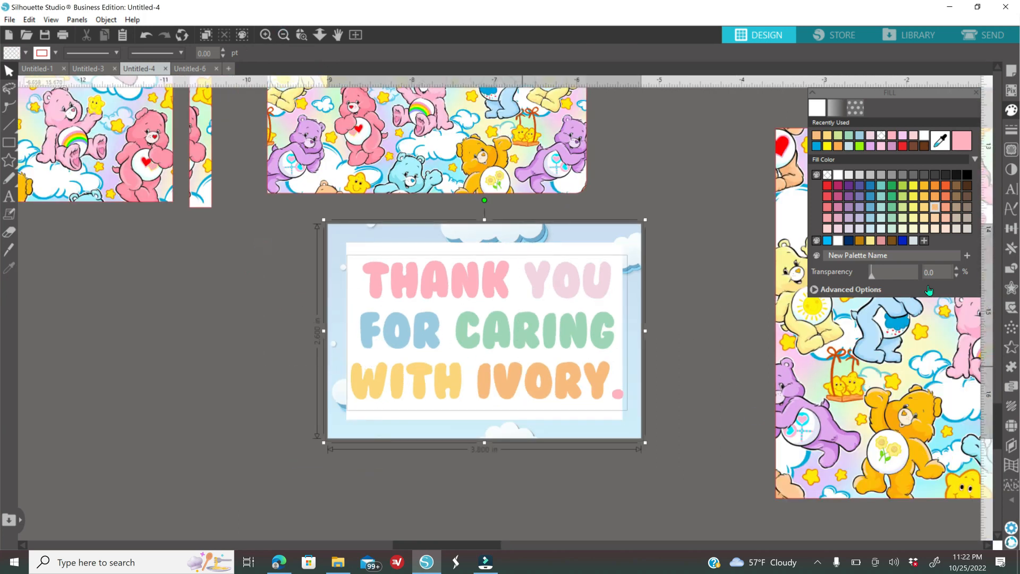
pyautogui.click(1014, 229)
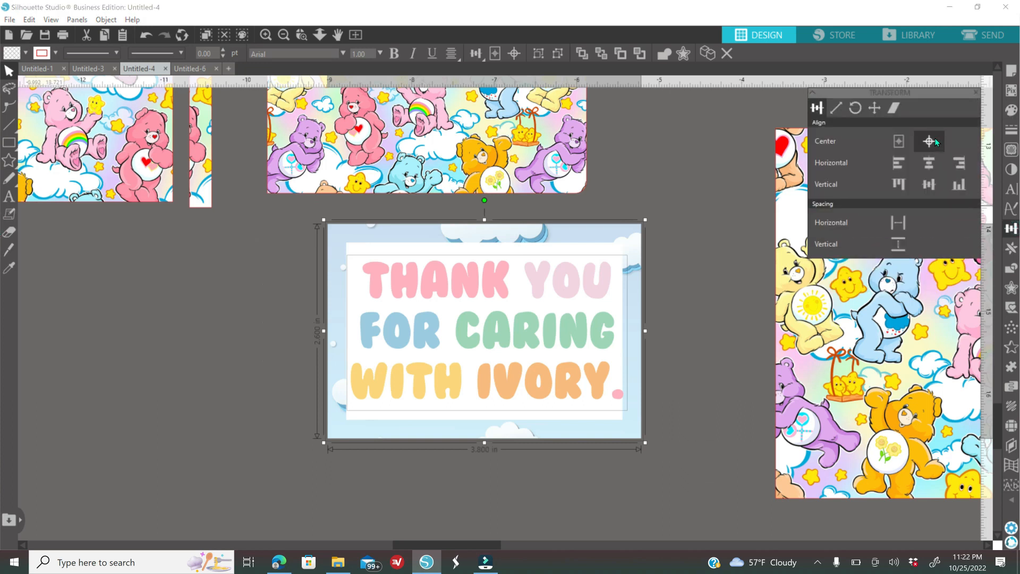
pyautogui.click(933, 139)
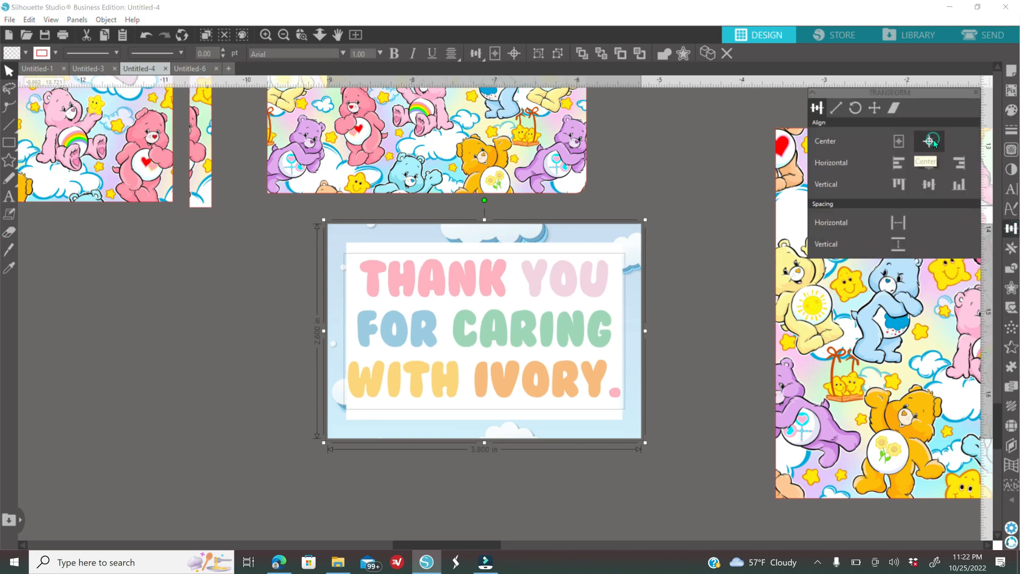
pyautogui.rightClick(658, 315)
pyautogui.click(691, 402)
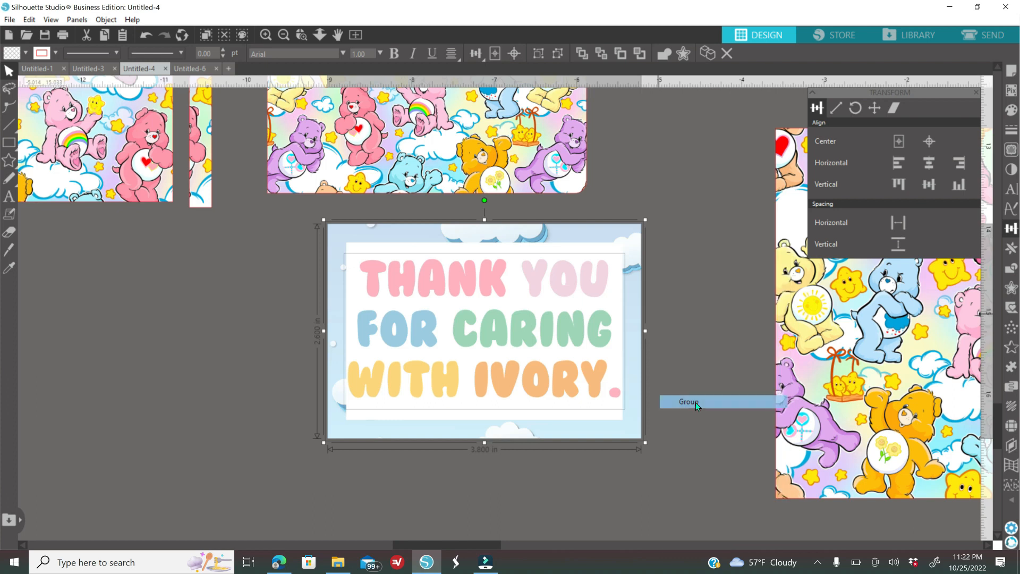
# Move the grouped thank-you card slightly away from the patterned wallet pieces, towards the large Care Bears square
pyautogui.moveTo(598, 428); pyautogui.dragTo(671, 441)
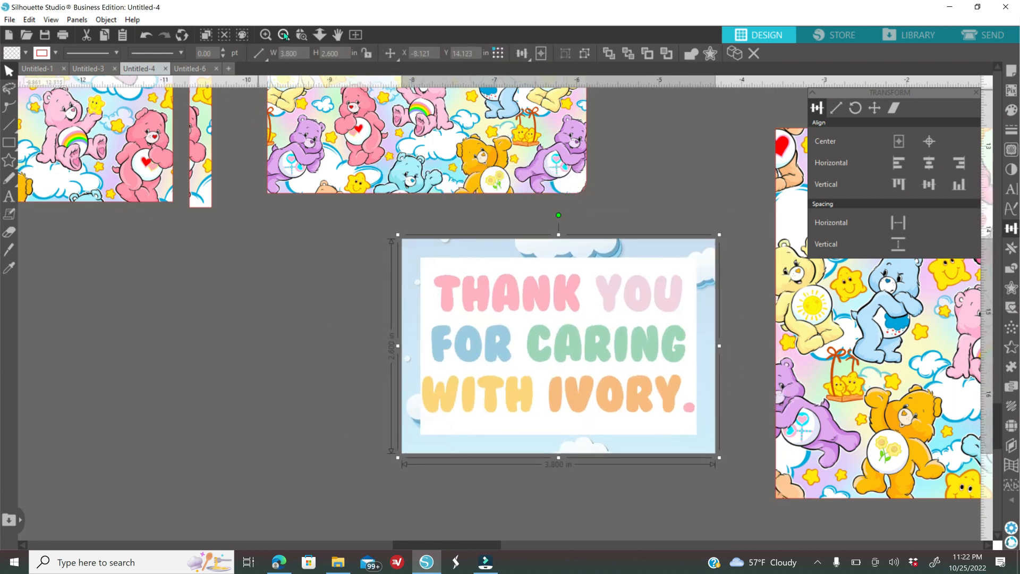
pyautogui.click(283, 35)
pyautogui.click(283, 35)
pyautogui.click(282, 36)
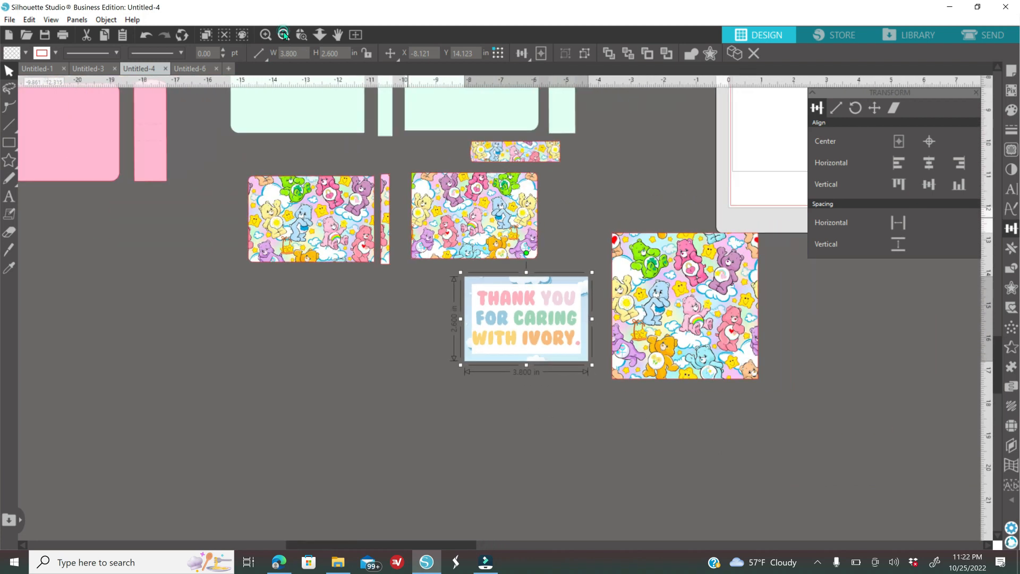
pyautogui.click(265, 35)
pyautogui.click(266, 35)
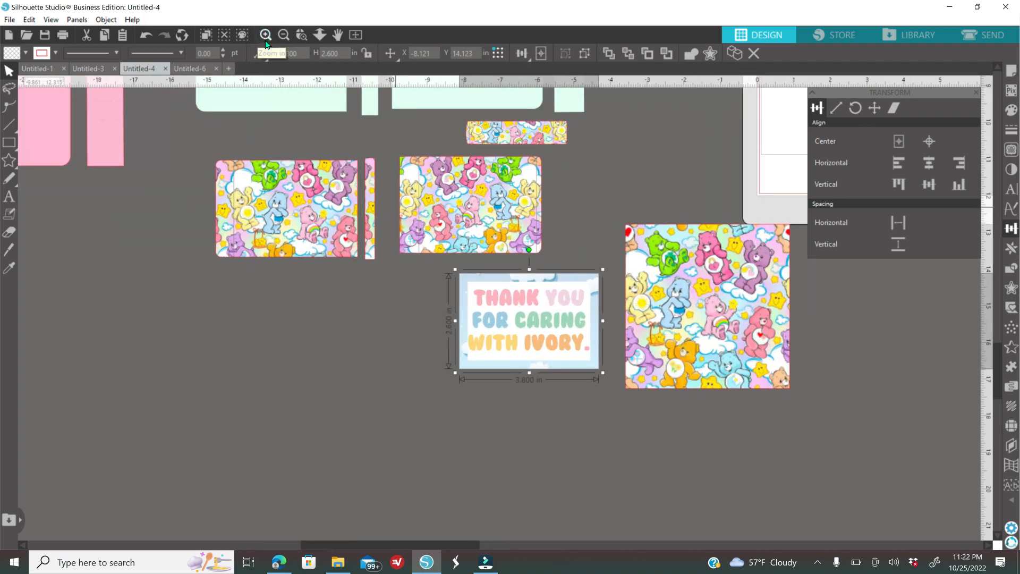
pyautogui.click(284, 35)
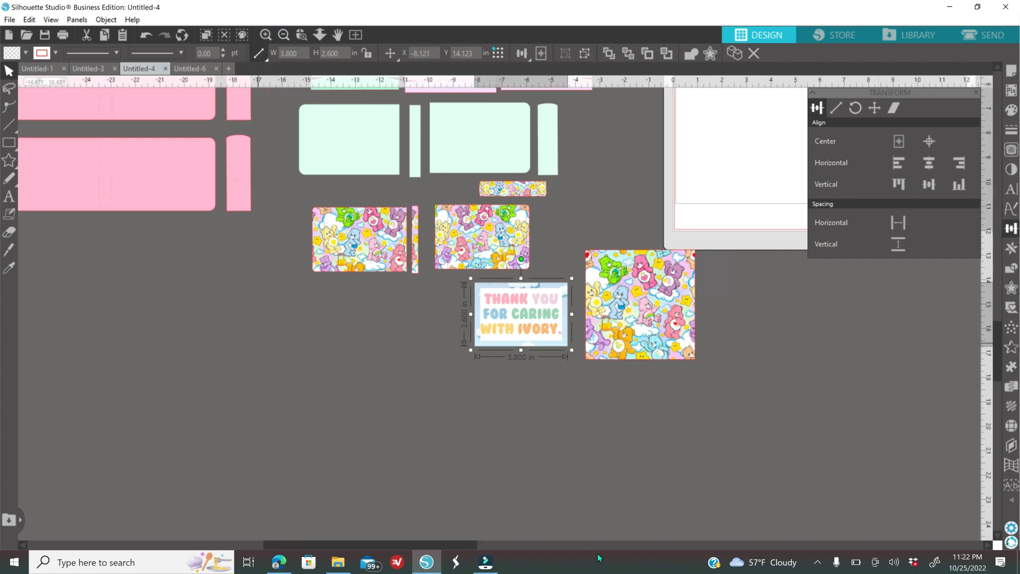
# Rotate the lowest pink closure strap 90° counter-clockwise and lay it over the right edge of the bottom pink wallet piece
pyautogui.moveTo(467, 546); pyautogui.dragTo(405, 543)
pyautogui.click(301, 36)
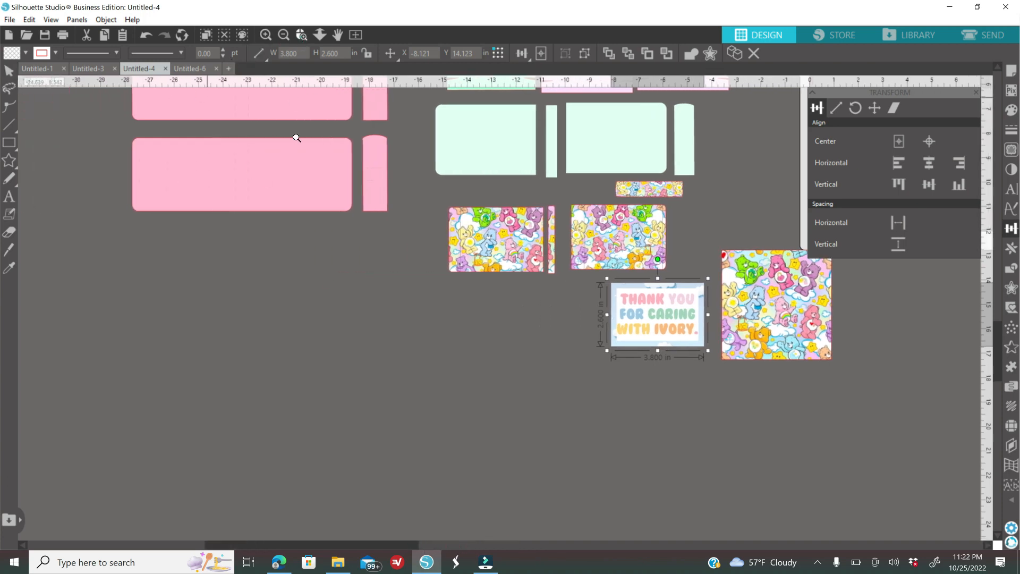
pyautogui.click(314, 178)
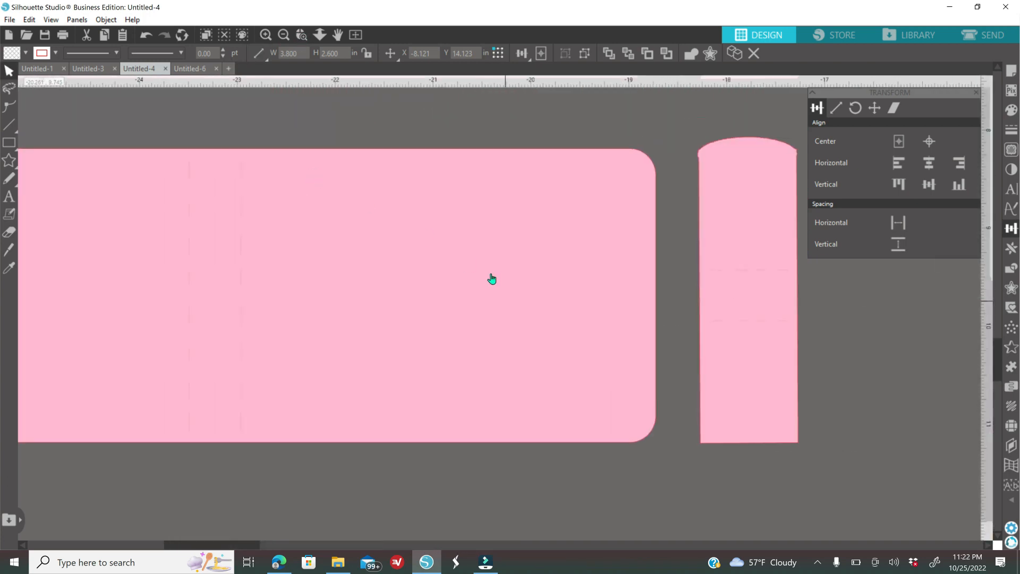
pyautogui.click(775, 386)
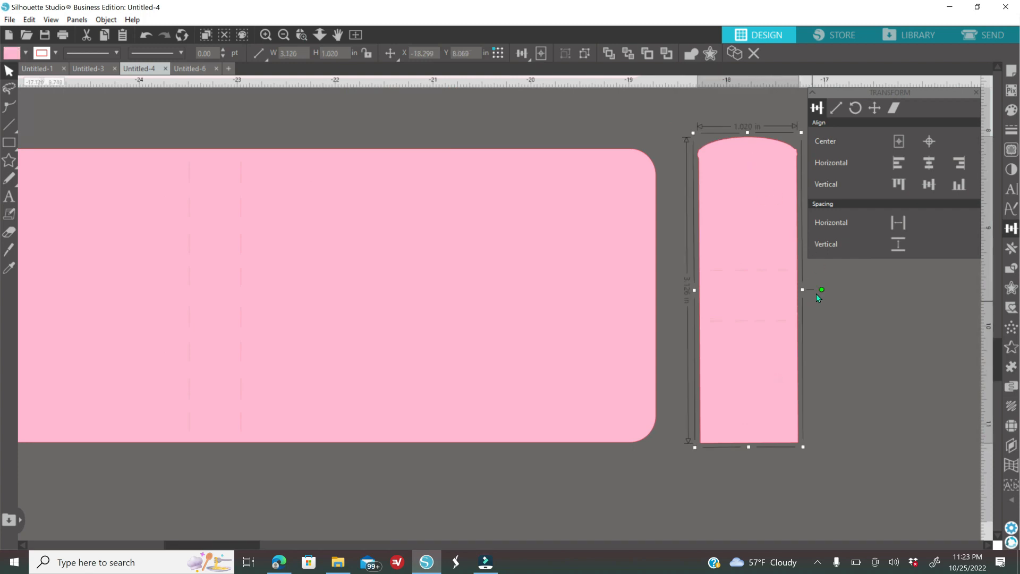
pyautogui.moveTo(818, 292); pyautogui.dragTo(753, 154)
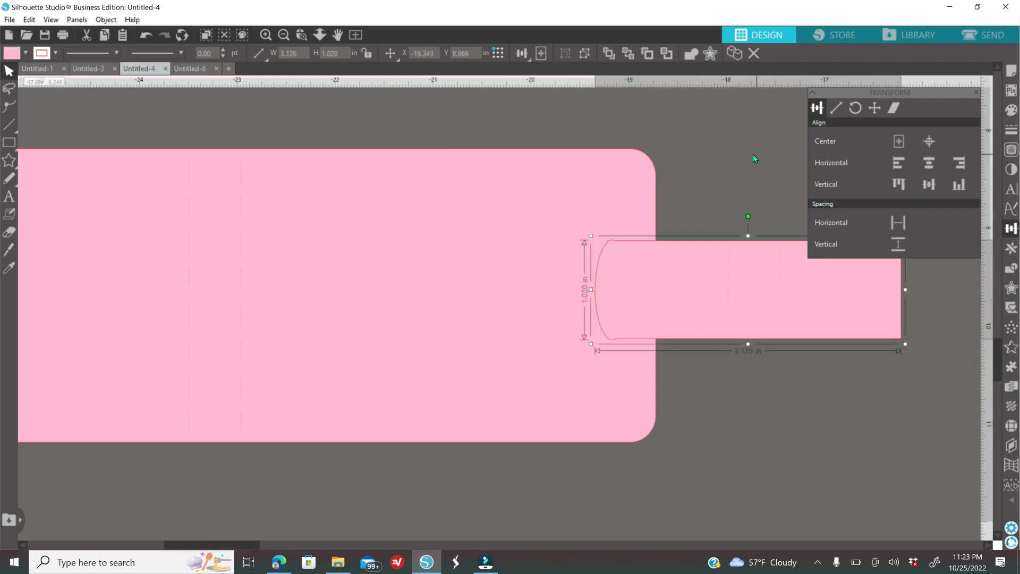
pyautogui.click(720, 394)
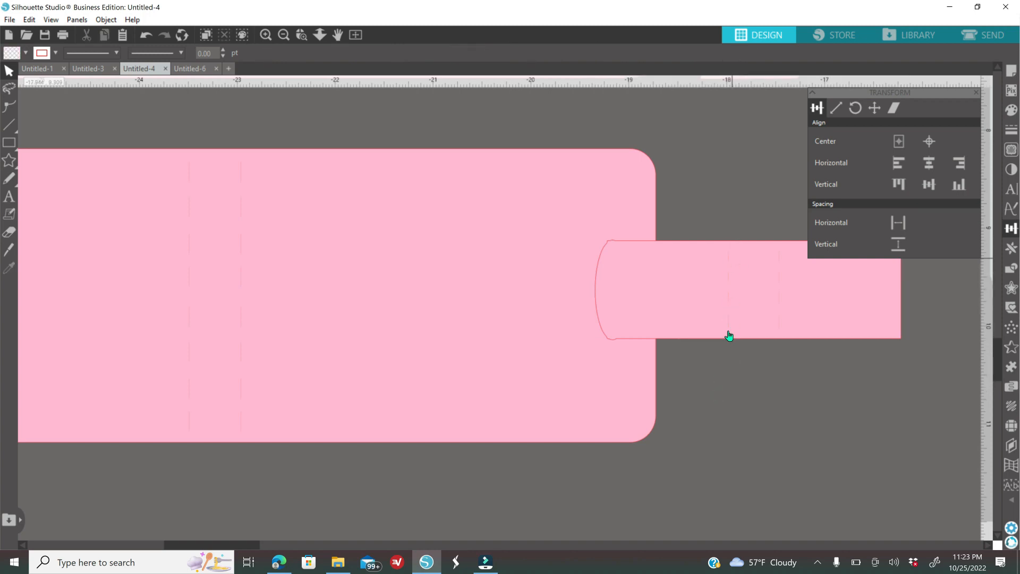
pyautogui.moveTo(765, 305); pyautogui.dragTo(694, 303)
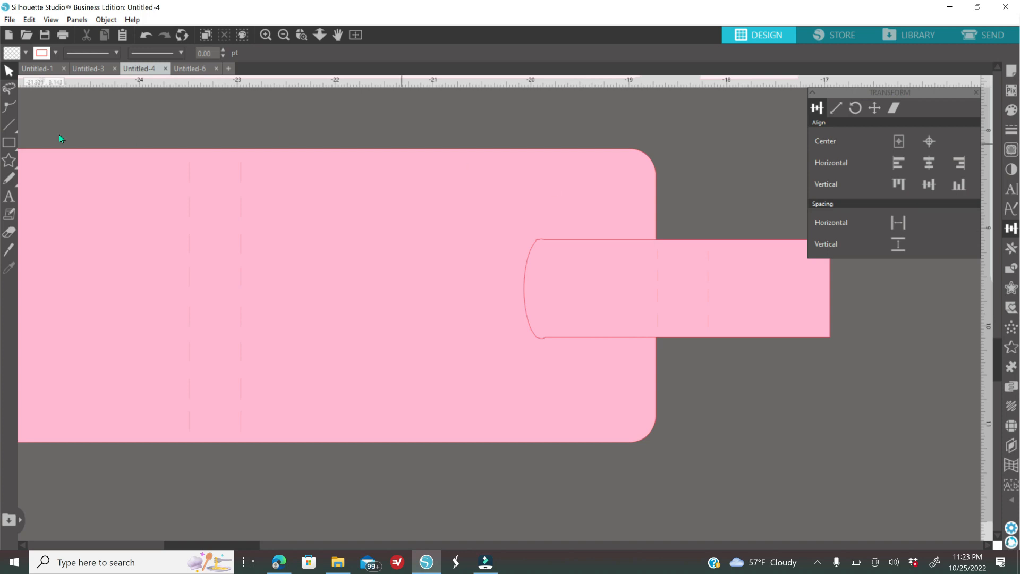
# Add the number "1" as 72 pt BubbleGum text just below the pink strap
pyautogui.click(9, 196)
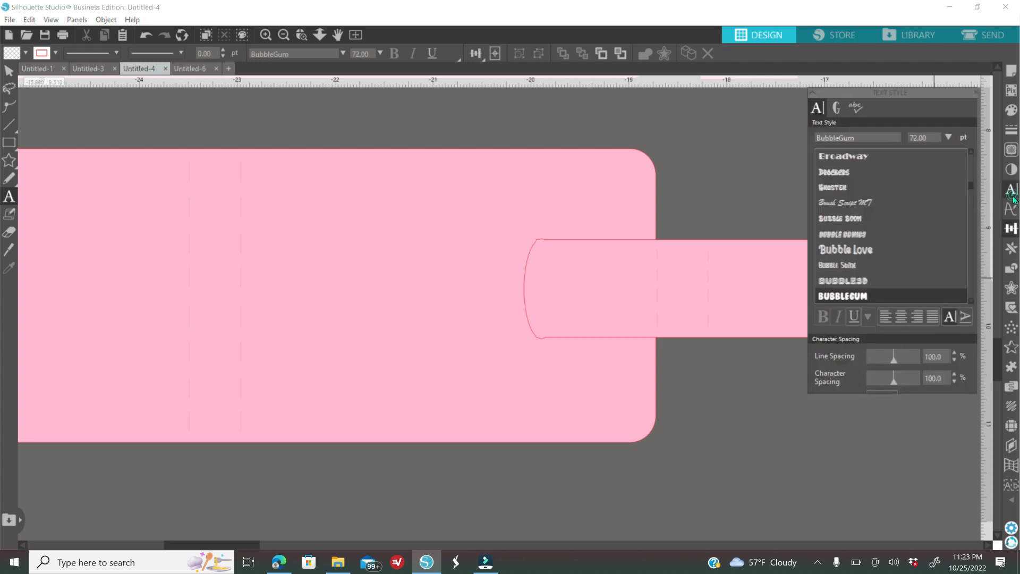
pyautogui.click(730, 411)
pyautogui.write('1')
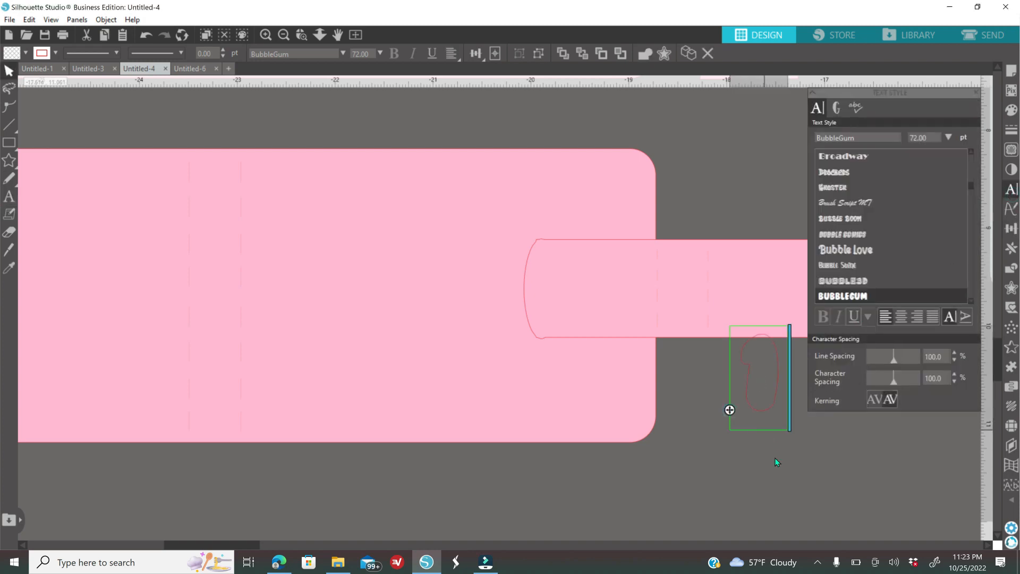
pyautogui.click(763, 484)
pyautogui.click(765, 408)
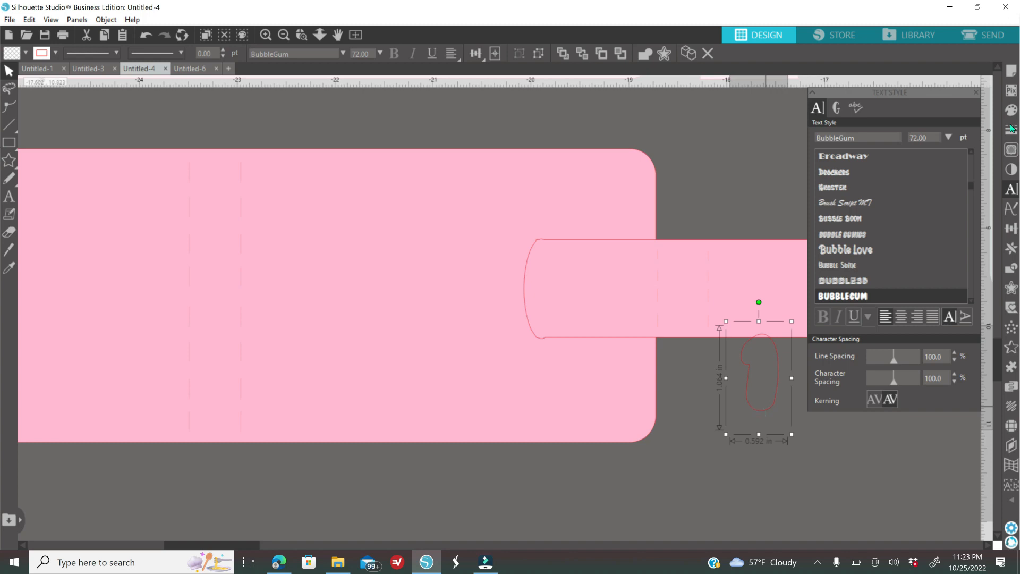
# Fill the number 1 with light purple and move it slightly farther below the strap
pyautogui.click(1011, 110)
pyautogui.click(962, 141)
pyautogui.moveTo(754, 362); pyautogui.dragTo(749, 391)
pyautogui.click(838, 218)
pyautogui.click(838, 185)
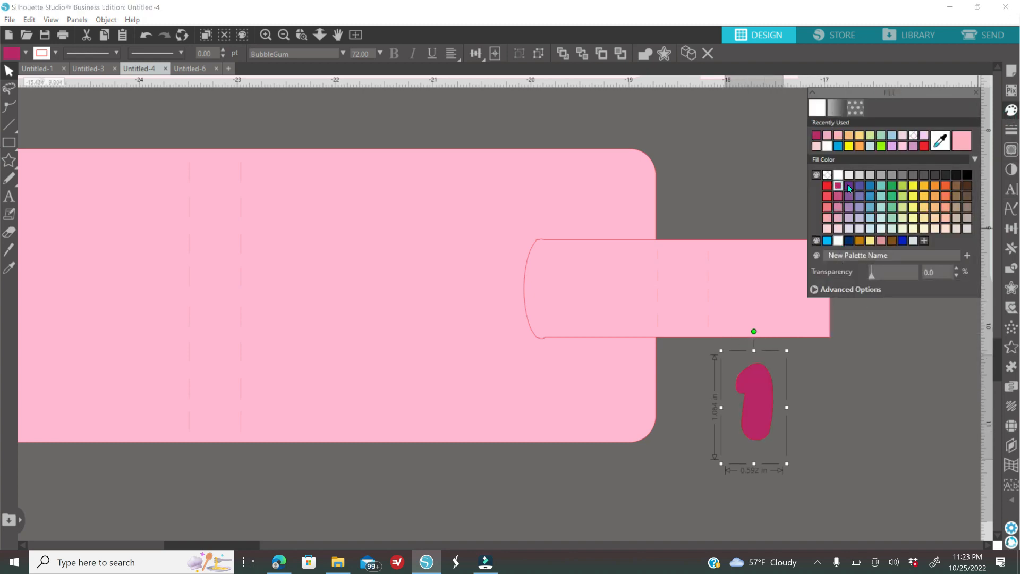
pyautogui.click(859, 206)
# Try several fonts on the number 1, set it to GROBOLD, and adjust its position slightly
pyautogui.click(1011, 189)
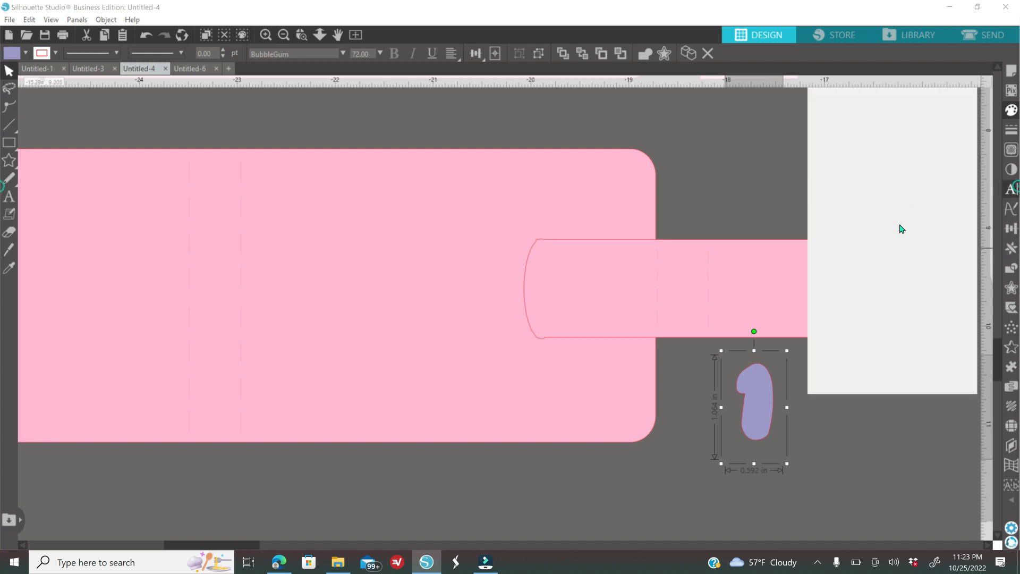
pyautogui.scroll(-3, 887, 227)
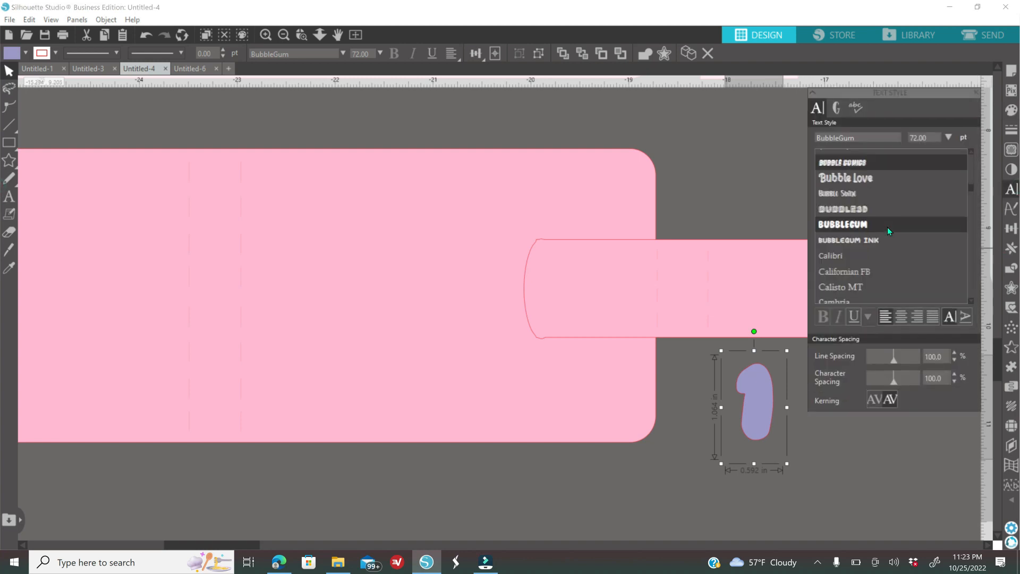
pyautogui.scroll(-6, 884, 241)
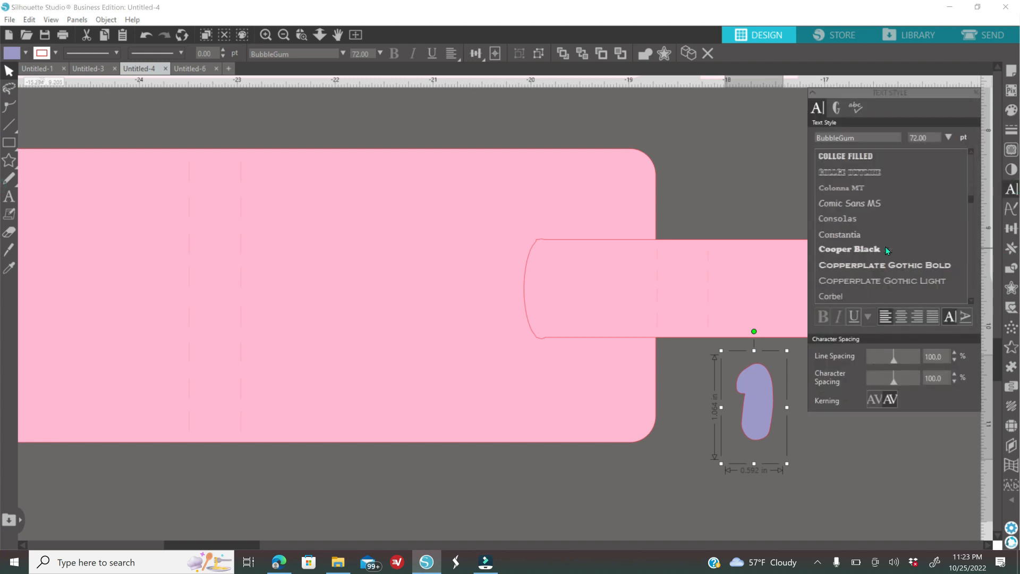
pyautogui.click(862, 188)
pyautogui.scroll(-4, 871, 202)
pyautogui.click(869, 231)
pyautogui.scroll(-2, 872, 241)
pyautogui.scroll(-2, 875, 247)
pyautogui.click(872, 296)
pyautogui.scroll(-5, 894, 247)
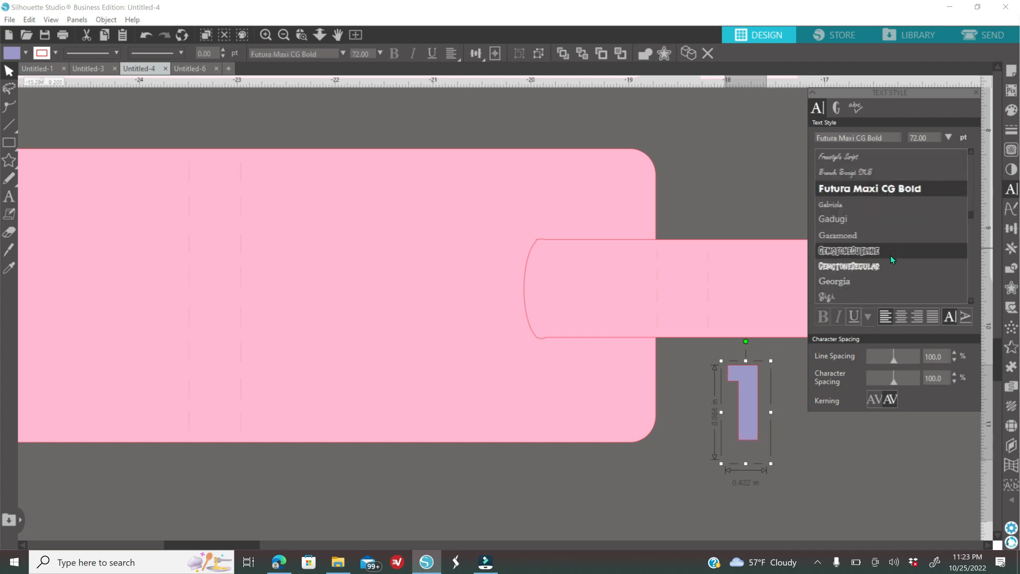
pyautogui.click(886, 180)
pyautogui.scroll(-3, 887, 192)
pyautogui.click(887, 203)
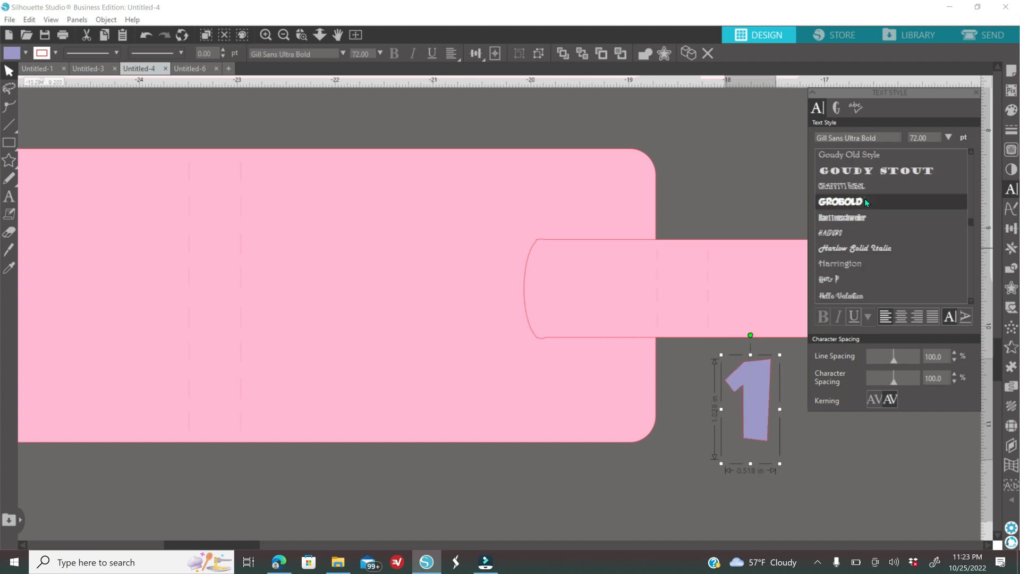
pyautogui.moveTo(759, 438); pyautogui.dragTo(753, 436)
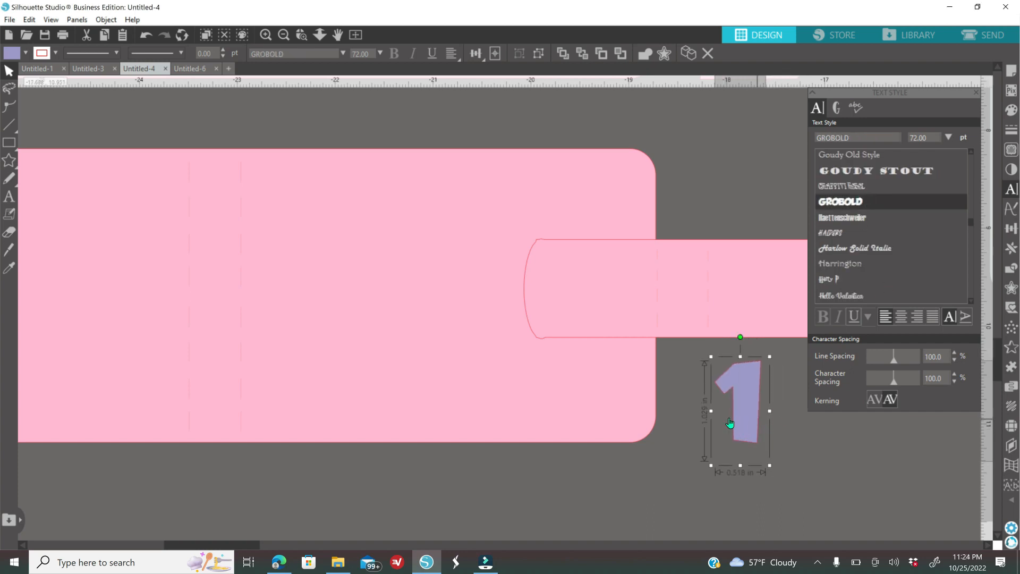
pyautogui.click(794, 468)
# Create a 0.050 in offset with rounded corners around the number 1
pyautogui.click(753, 416)
pyautogui.click(1009, 289)
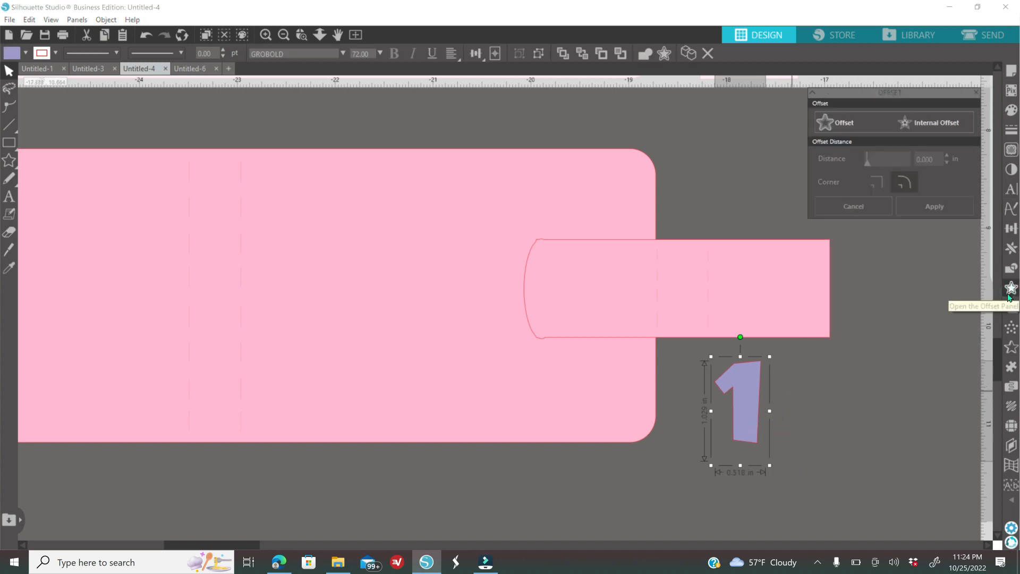
pyautogui.click(843, 125)
pyautogui.write('0.050')
pyautogui.press('Return')
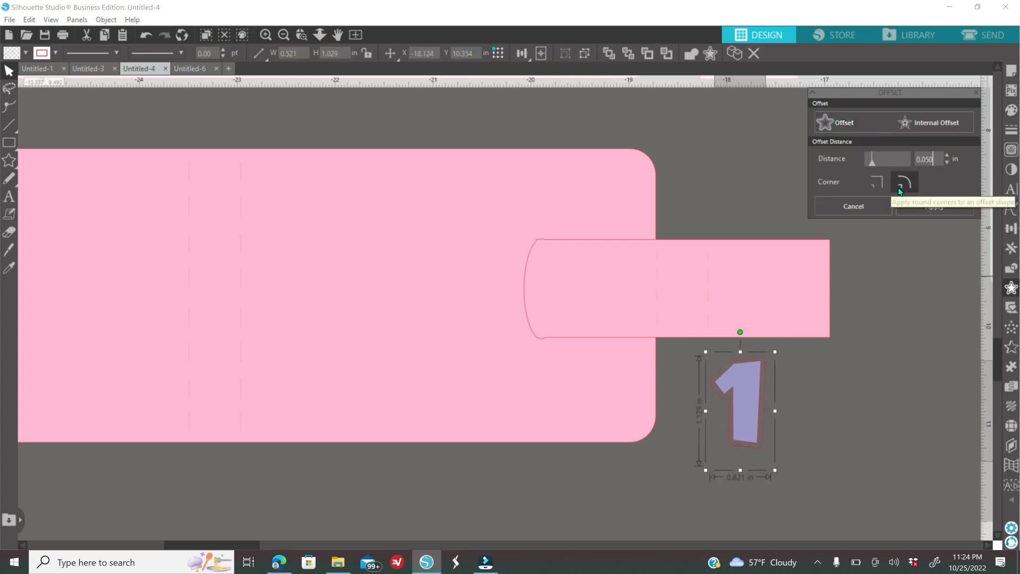
# Fill the offset outline with golden orange and group it with the purple number 1
pyautogui.click(1012, 114)
pyautogui.click(1012, 114)
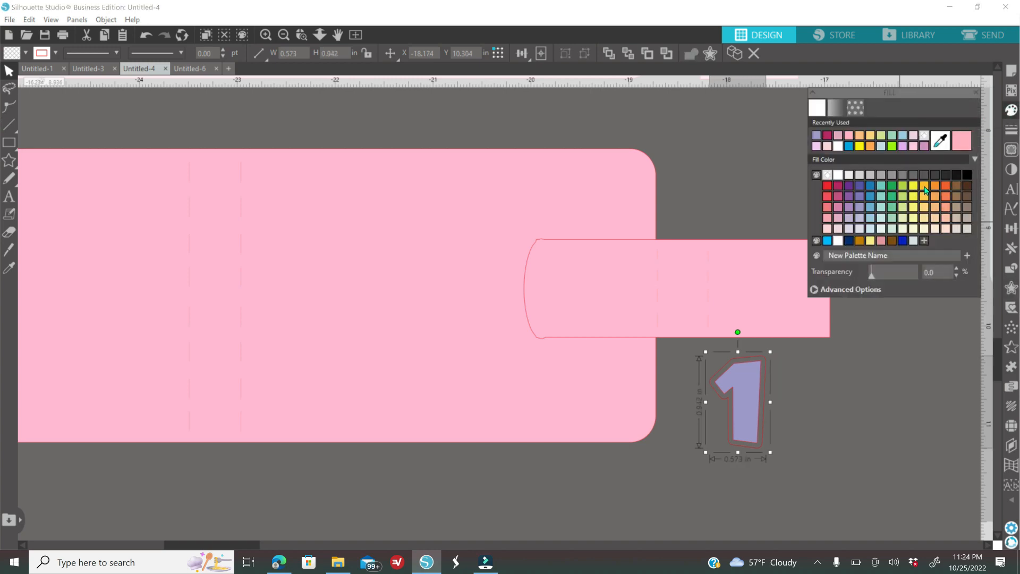
pyautogui.click(925, 186)
pyautogui.click(818, 404)
pyautogui.click(719, 427)
pyautogui.rightClick(789, 394)
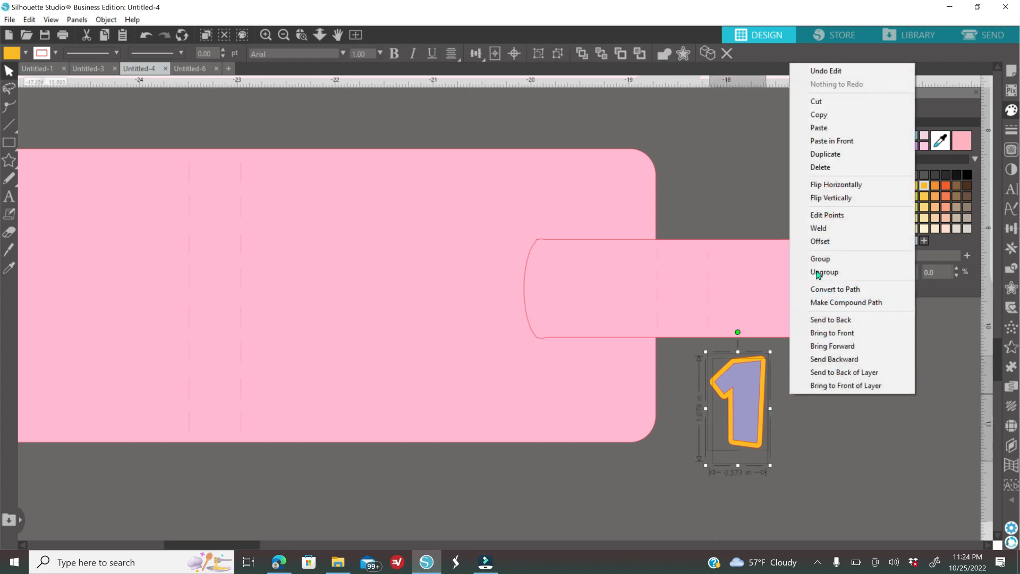
pyautogui.click(798, 271)
# Enlarge the outlined number to about 0.88 in wide, place it on the strap's rounded end, and tilt it slightly counter-clockwise
pyautogui.moveTo(758, 439); pyautogui.dragTo(637, 395)
pyautogui.moveTo(607, 346); pyautogui.dragTo(602, 334)
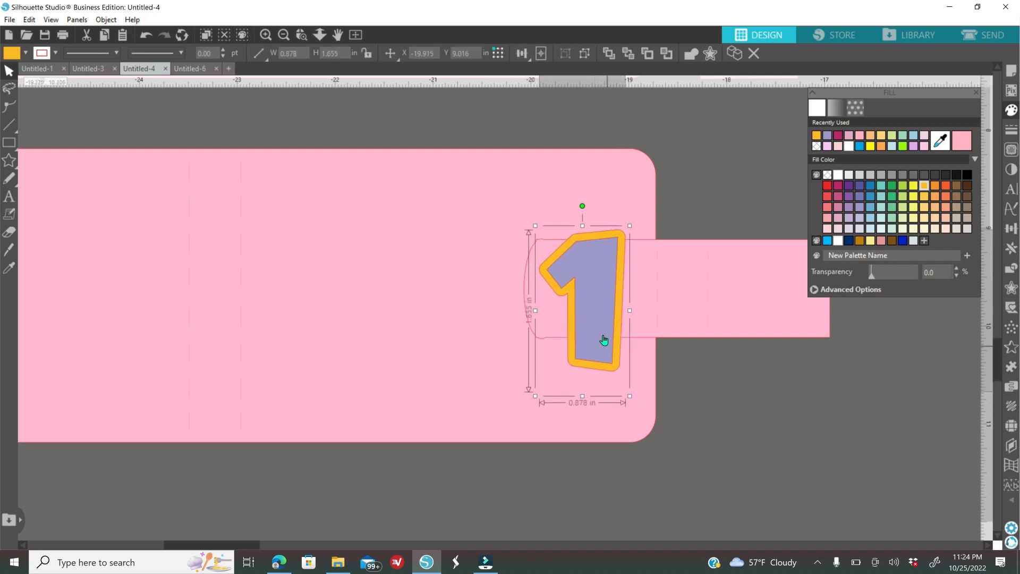
pyautogui.moveTo(577, 196); pyautogui.dragTo(612, 184)
pyautogui.moveTo(612, 279); pyautogui.dragTo(609, 282)
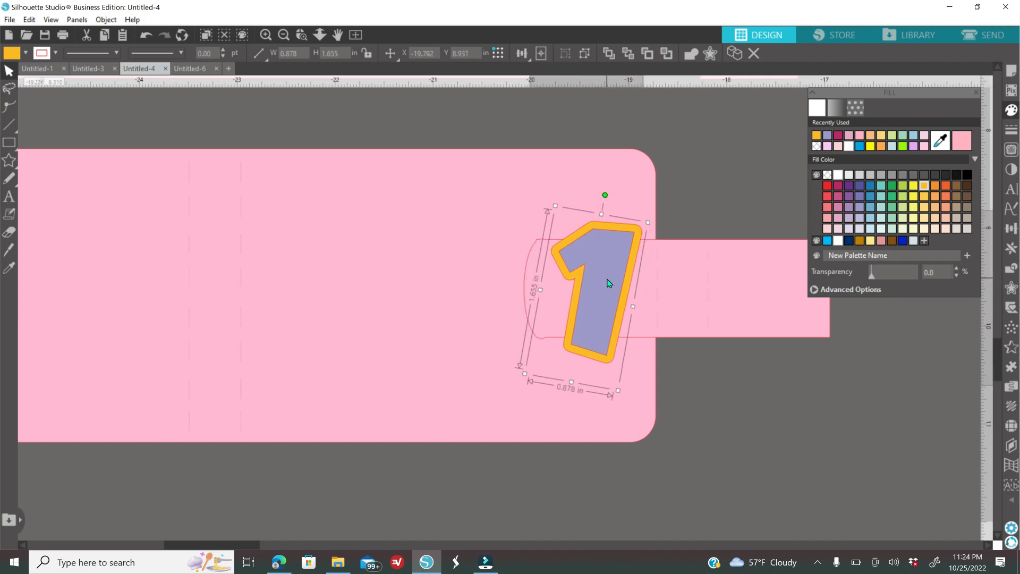
pyautogui.moveTo(598, 200); pyautogui.dragTo(591, 200)
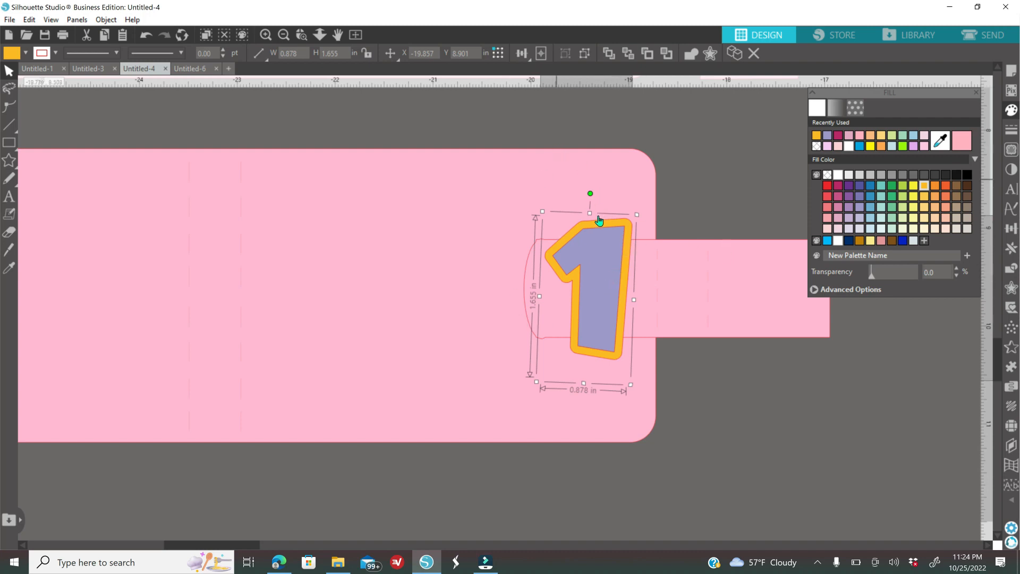
pyautogui.moveTo(590, 193); pyautogui.dragTo(573, 195)
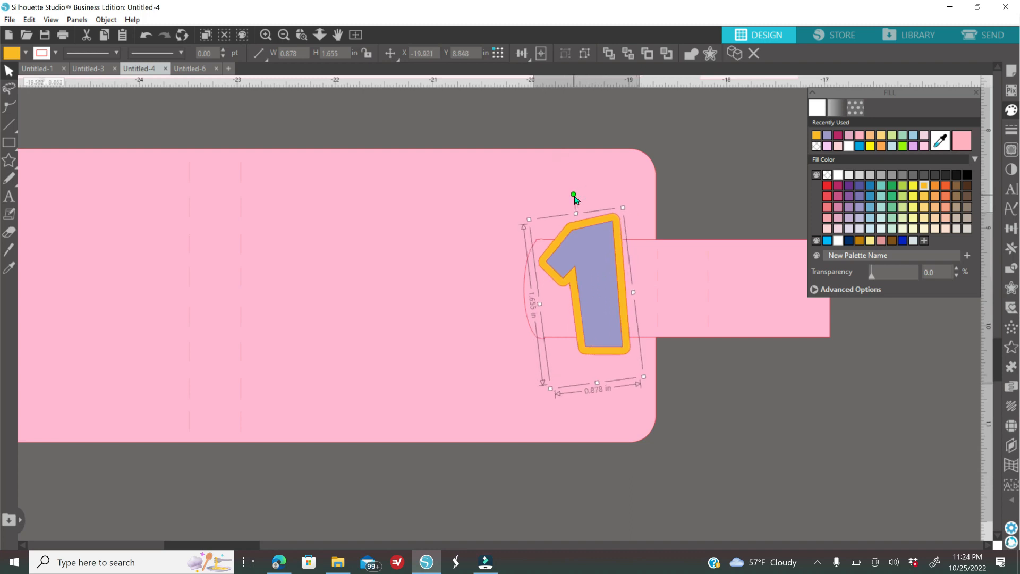
pyautogui.moveTo(597, 283); pyautogui.dragTo(597, 282)
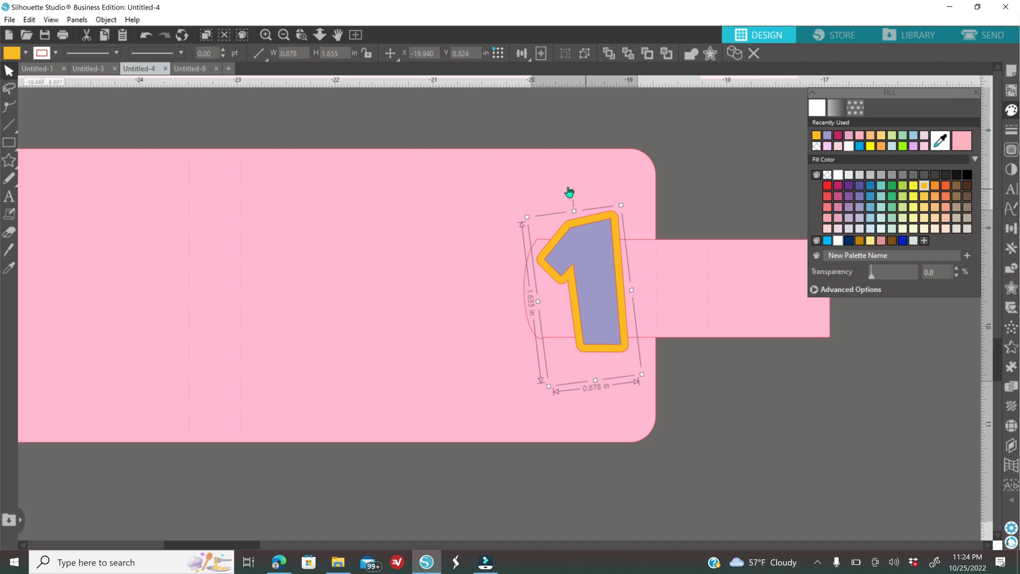
# Enlarge the outlined number to about 0.907 × 1.710 in and fine-tune its tilt and position on the strap
pyautogui.moveTo(572, 193); pyautogui.dragTo(579, 199)
pyautogui.moveTo(640, 379); pyautogui.dragTo(646, 384)
pyautogui.moveTo(612, 336); pyautogui.dragTo(611, 331)
pyautogui.moveTo(577, 189); pyautogui.dragTo(570, 195)
pyautogui.moveTo(582, 297); pyautogui.dragTo(586, 298)
# Move the outlined number off the pink strap into the empty space between the light mint pieces and the cutting mat
pyautogui.click(284, 35)
pyautogui.click(284, 34)
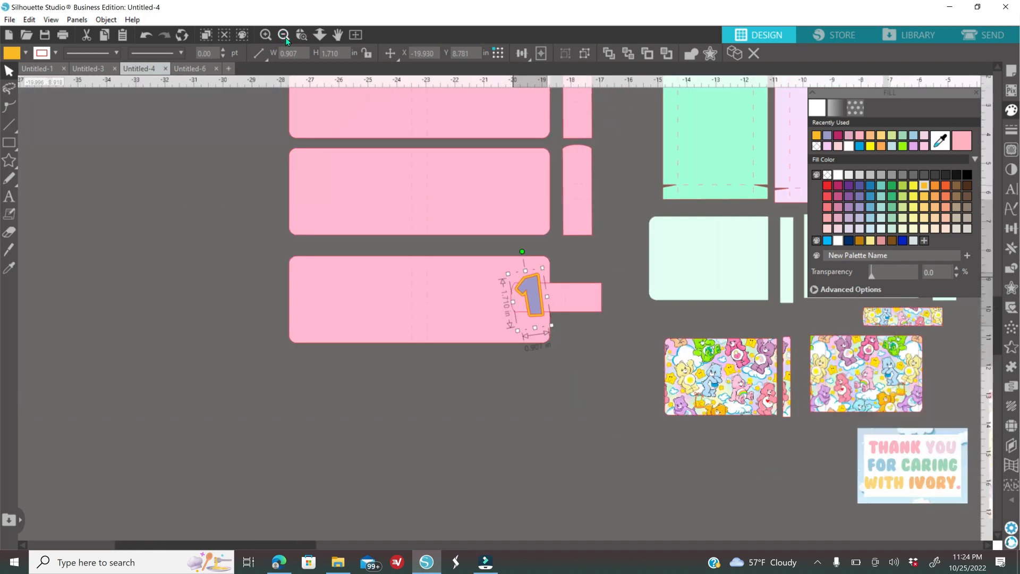
pyautogui.click(283, 34)
pyautogui.moveTo(309, 547); pyautogui.dragTo(333, 546)
pyautogui.moveTo(426, 301); pyautogui.dragTo(632, 301)
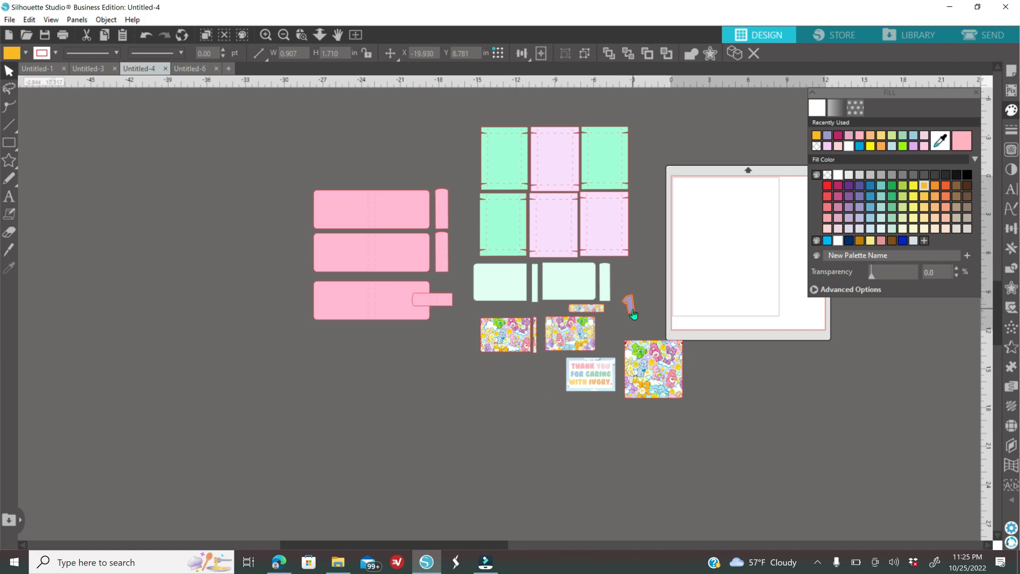
# Ungroup the outlined number and move the purple 1 off its orange backing
pyautogui.rightClick(633, 301)
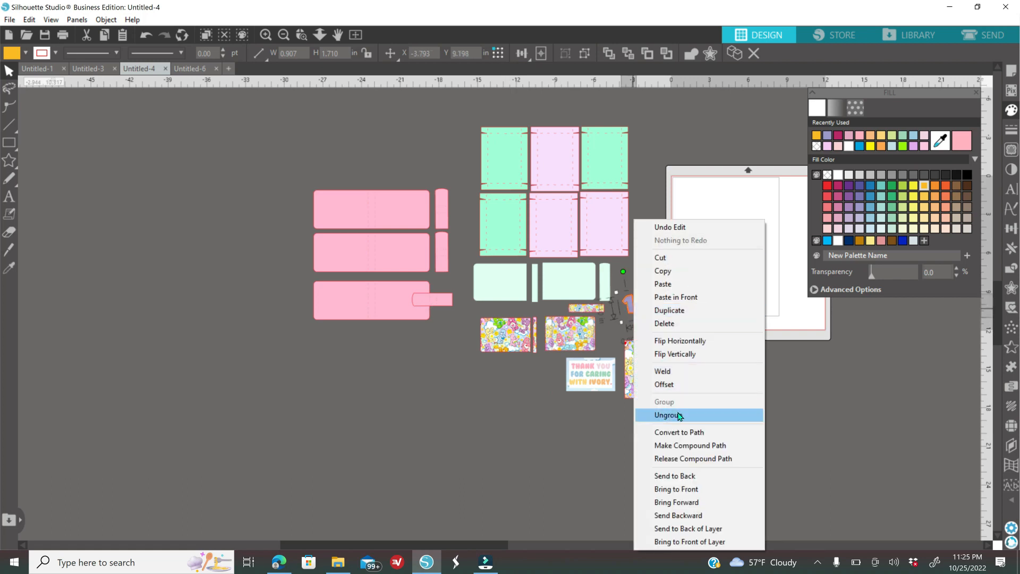
pyautogui.click(781, 420)
pyautogui.moveTo(632, 305); pyautogui.dragTo(643, 289)
pyautogui.click(774, 418)
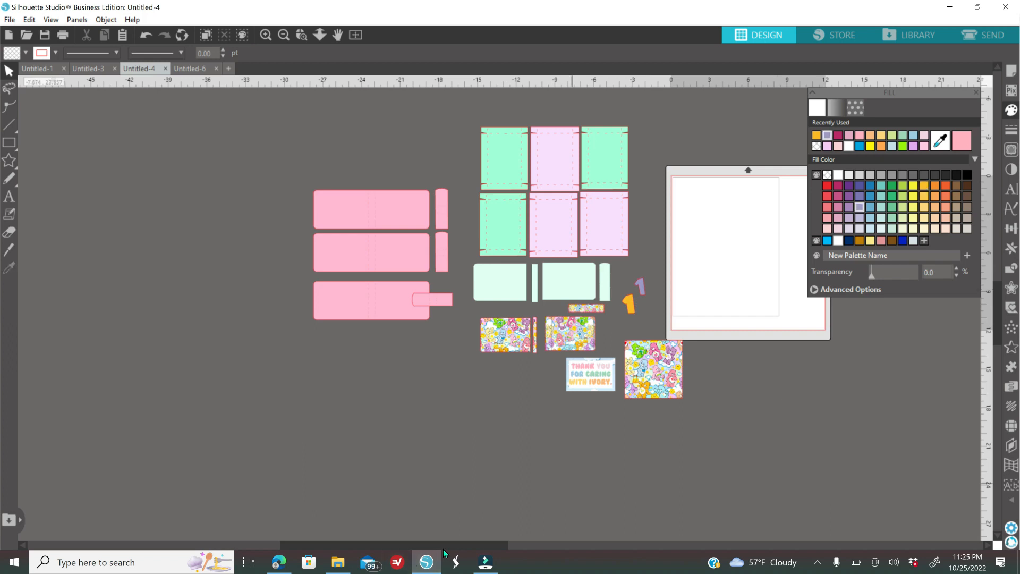
# Move the large Care Bears square below the patterned wallet pieces, beside the thank-you card
pyautogui.moveTo(452, 548); pyautogui.dragTo(475, 548)
pyautogui.moveTo(610, 387); pyautogui.dragTo(476, 383)
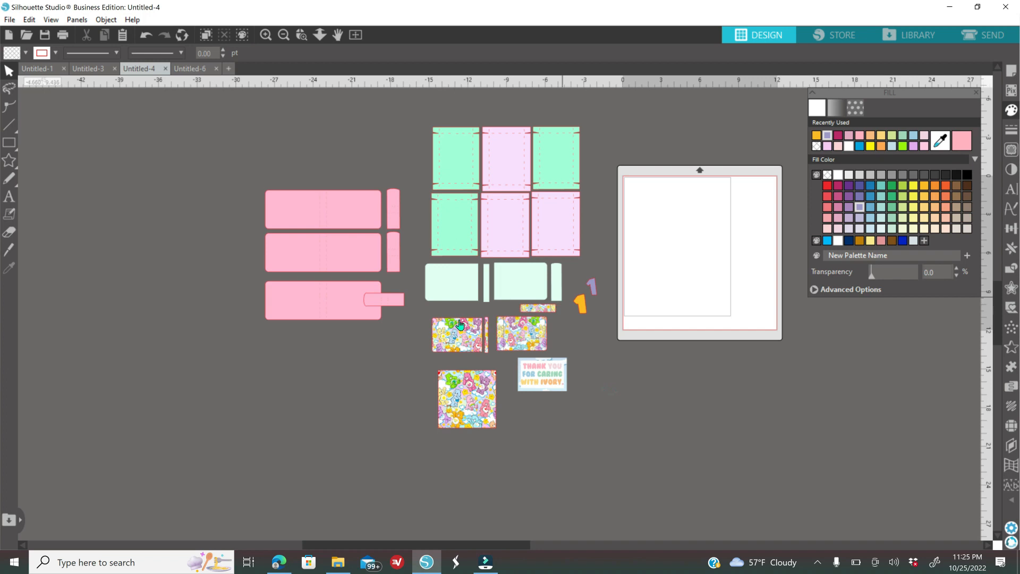
# Set the page's media size to Letter (8.5 × 11 in)
pyautogui.click(1011, 71)
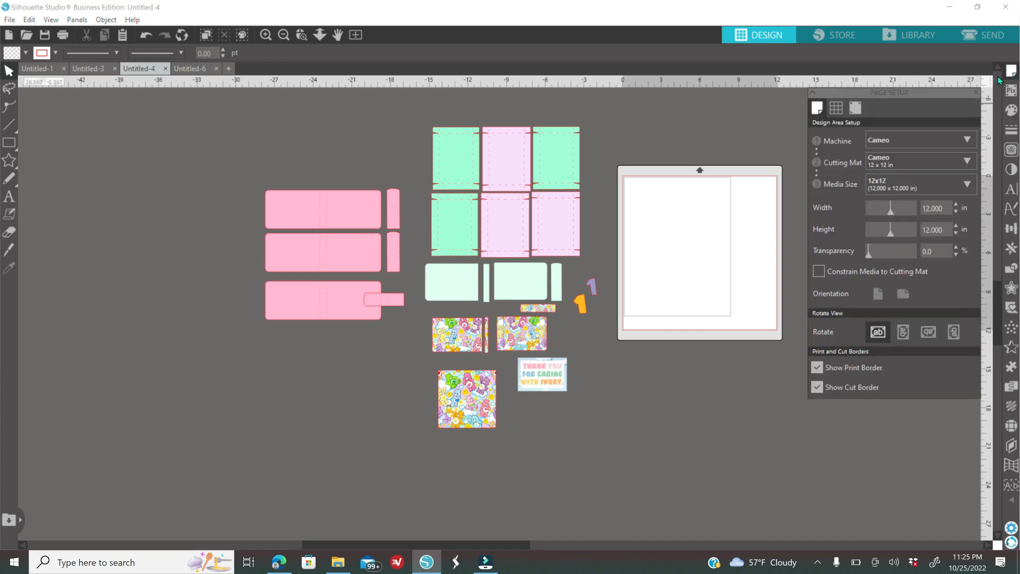
pyautogui.click(895, 183)
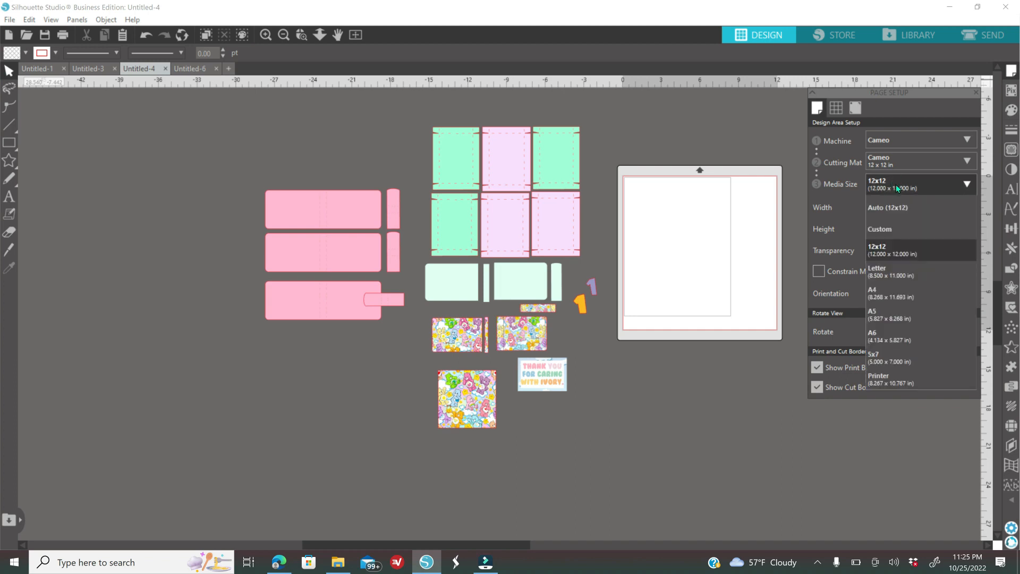
pyautogui.click(878, 272)
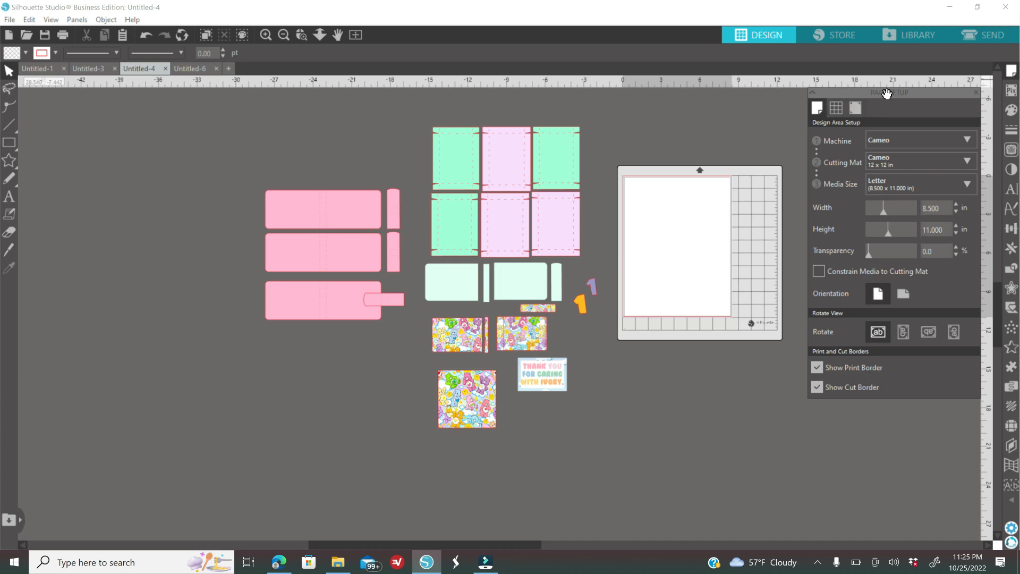
# Turn on the registration marks and raise their line thickness to 1.00
pyautogui.click(855, 109)
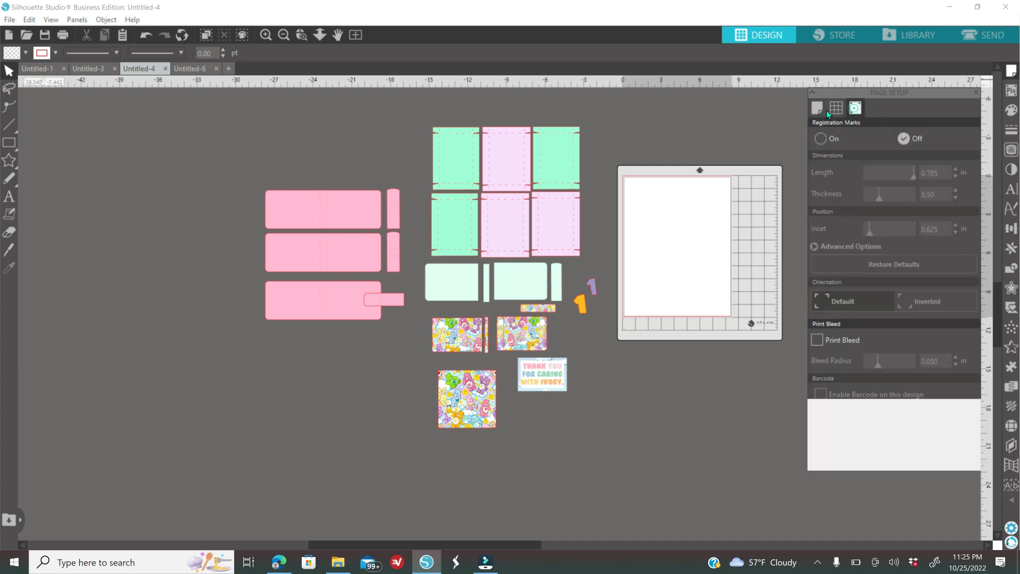
pyautogui.click(819, 138)
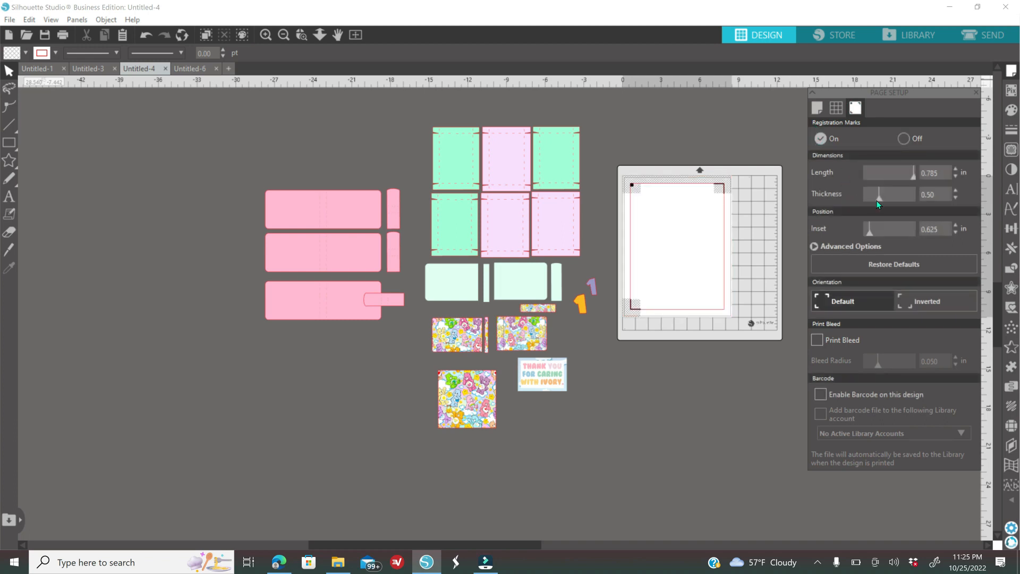
pyautogui.moveTo(879, 200); pyautogui.dragTo(949, 202)
# Enable print bleed with a bleed radius of 0.025 in
pyautogui.click(818, 343)
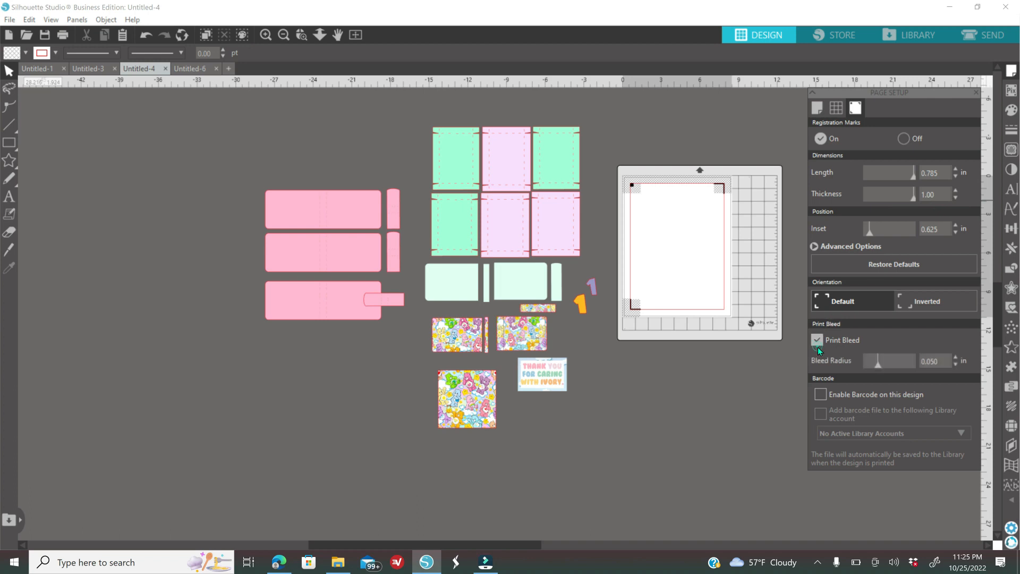
pyautogui.click(875, 359)
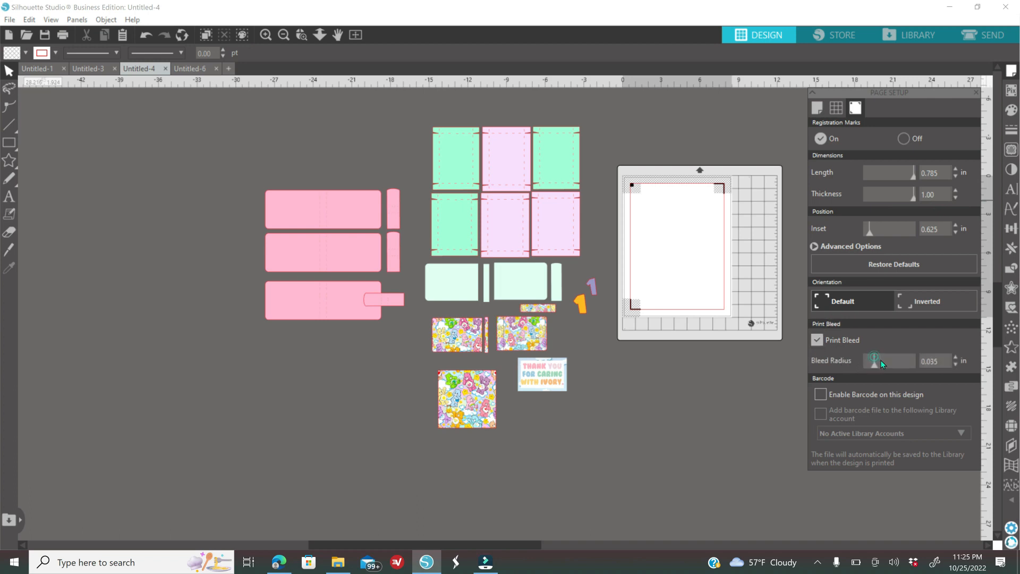
pyautogui.click(955, 365)
pyautogui.click(956, 366)
pyautogui.click(955, 365)
# Move the two large patterned wallet pieces onto the page, one above the other, within the cut border
pyautogui.moveTo(516, 338); pyautogui.dragTo(676, 213)
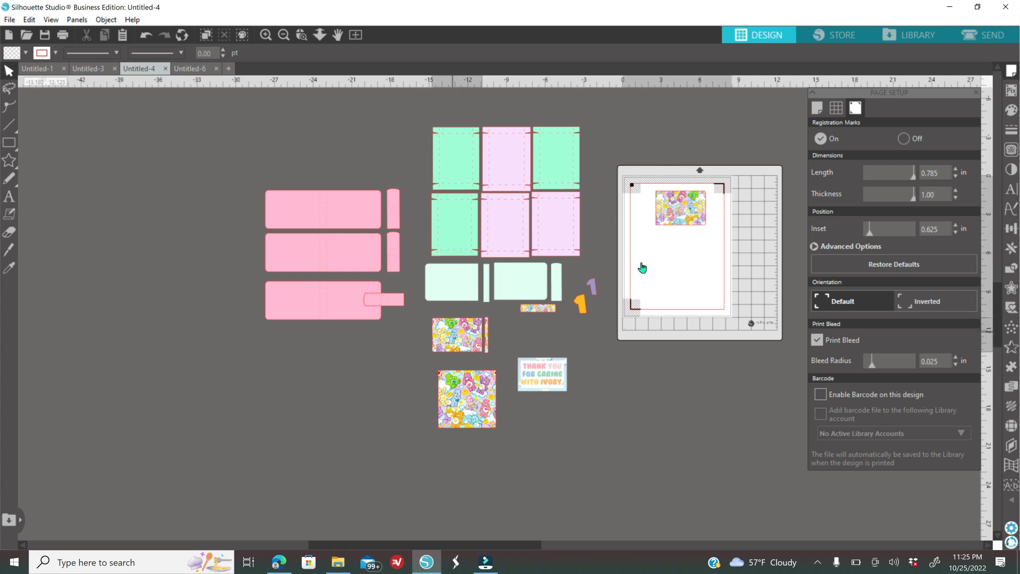
pyautogui.moveTo(642, 268); pyautogui.dragTo(645, 263)
pyautogui.click(306, 38)
pyautogui.click(686, 268)
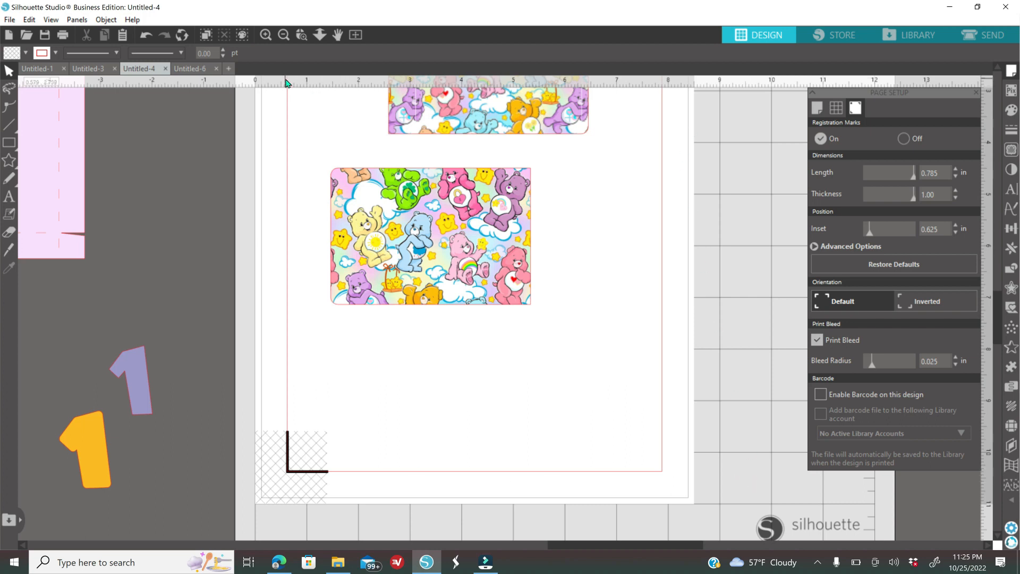
pyautogui.moveTo(459, 242); pyautogui.dragTo(612, 245)
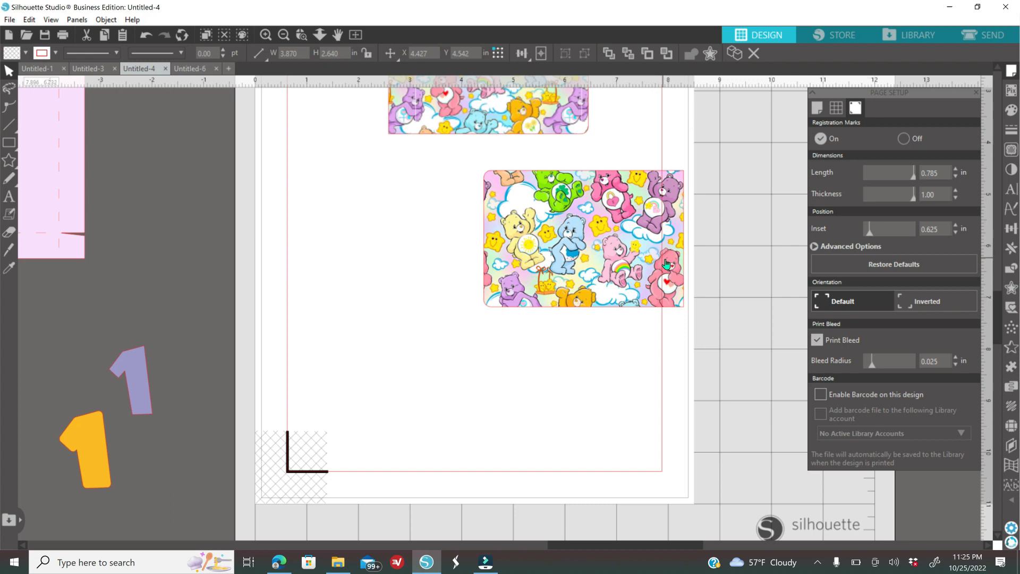
pyautogui.press('Escape')
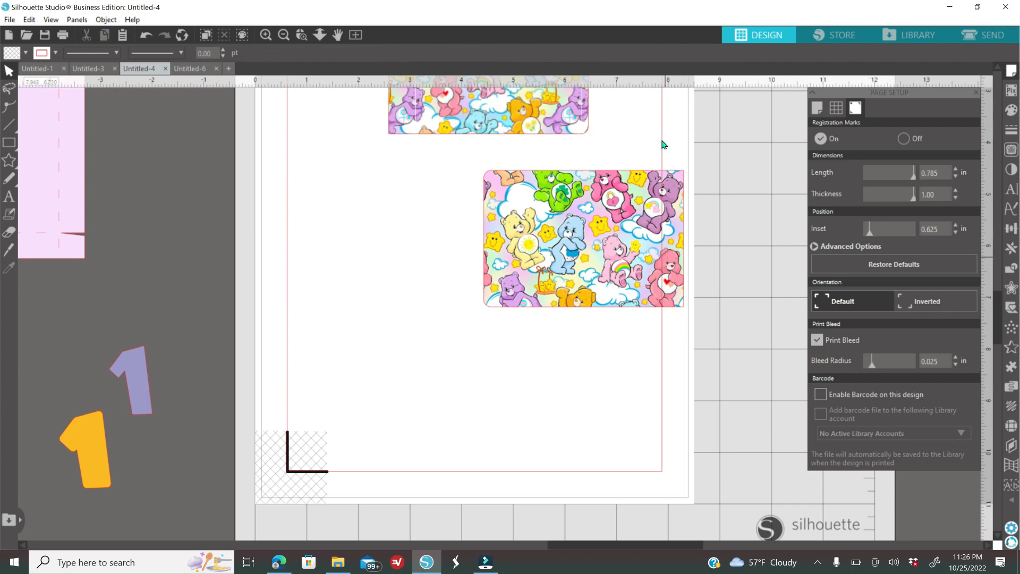
pyautogui.click(288, 36)
pyautogui.moveTo(491, 271); pyautogui.dragTo(443, 278)
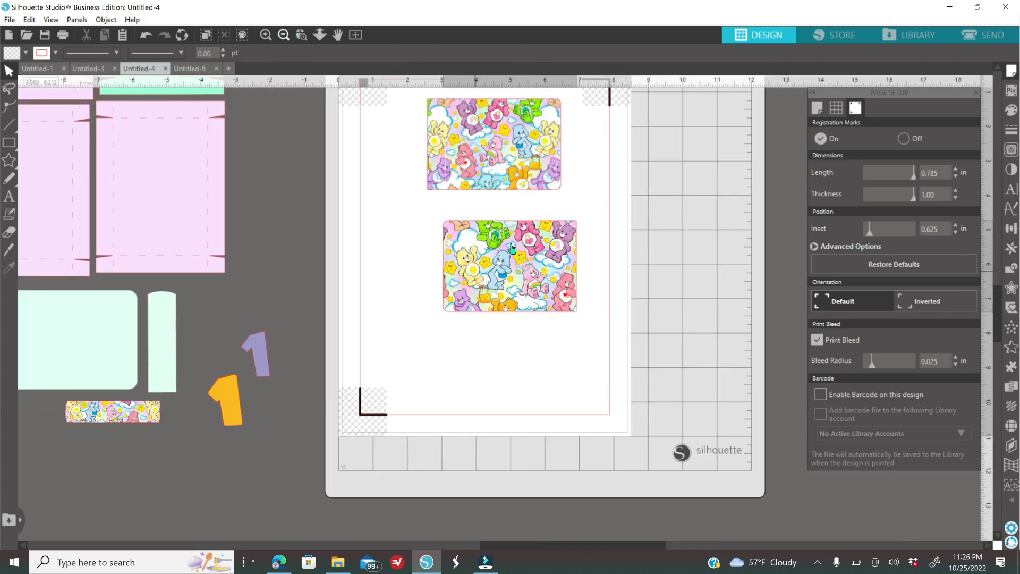
# Turn off the registration marks and change the cutting mat to Cameo 12 × 24 in
pyautogui.click(903, 141)
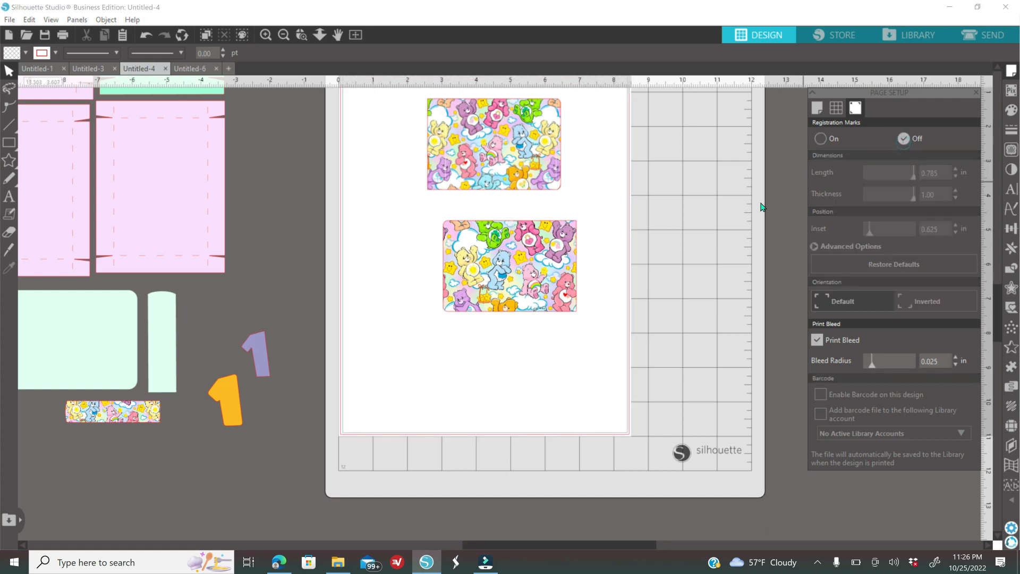
pyautogui.scroll(1, 699, 220)
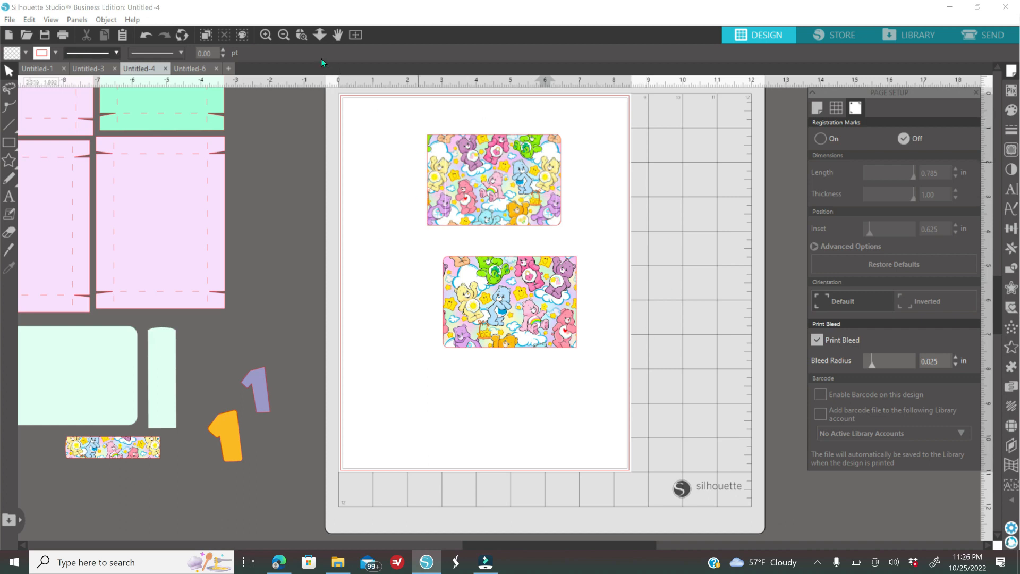
pyautogui.click(285, 37)
pyautogui.click(286, 37)
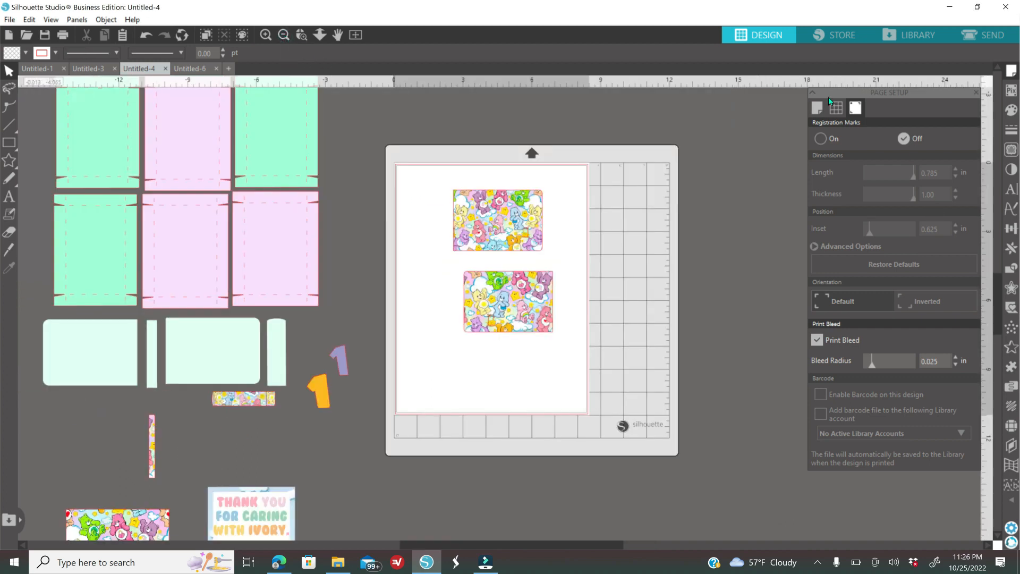
pyautogui.click(818, 107)
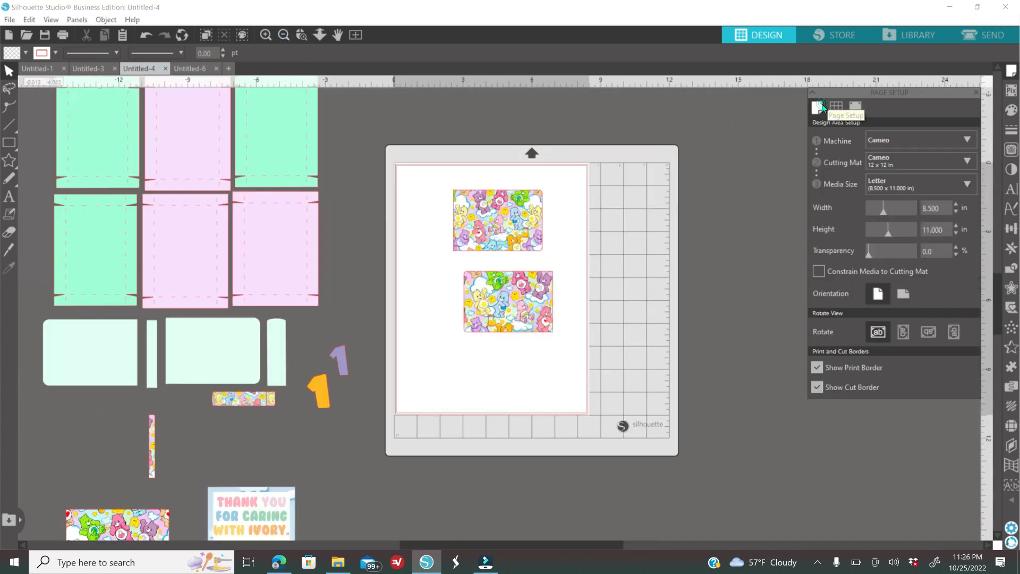
pyautogui.click(917, 159)
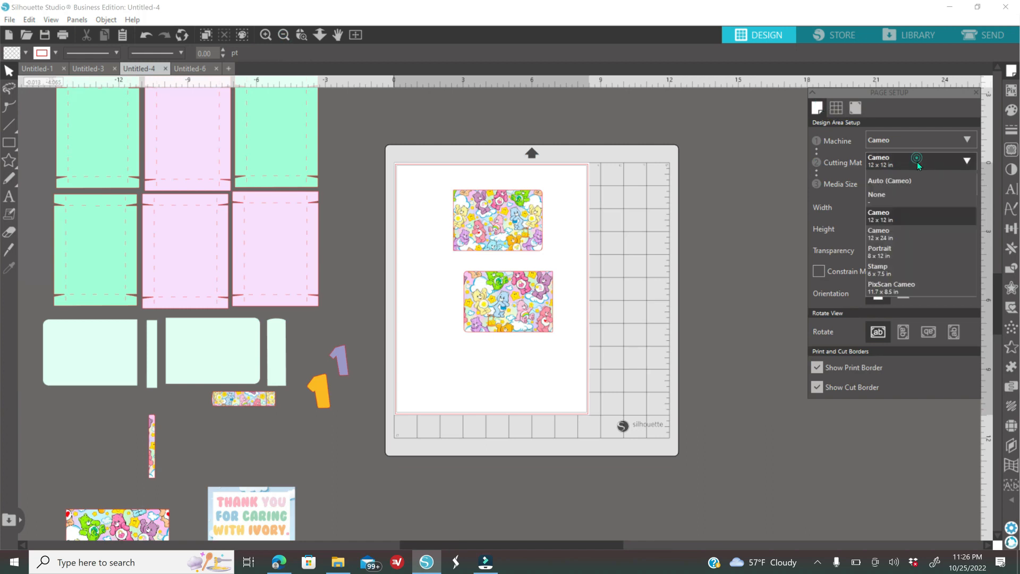
pyautogui.click(894, 240)
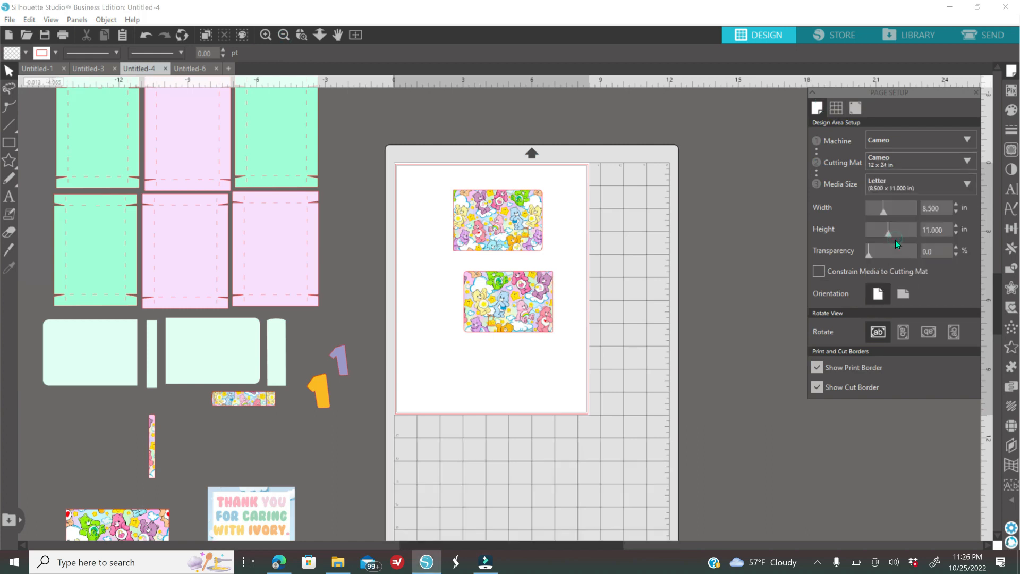
# Set a custom media size 12 in wide and 18 in high
pyautogui.doubleClick(946, 209)
pyautogui.write('12')
pyautogui.press('Tab')
pyautogui.write('11')
pyautogui.press('Return')
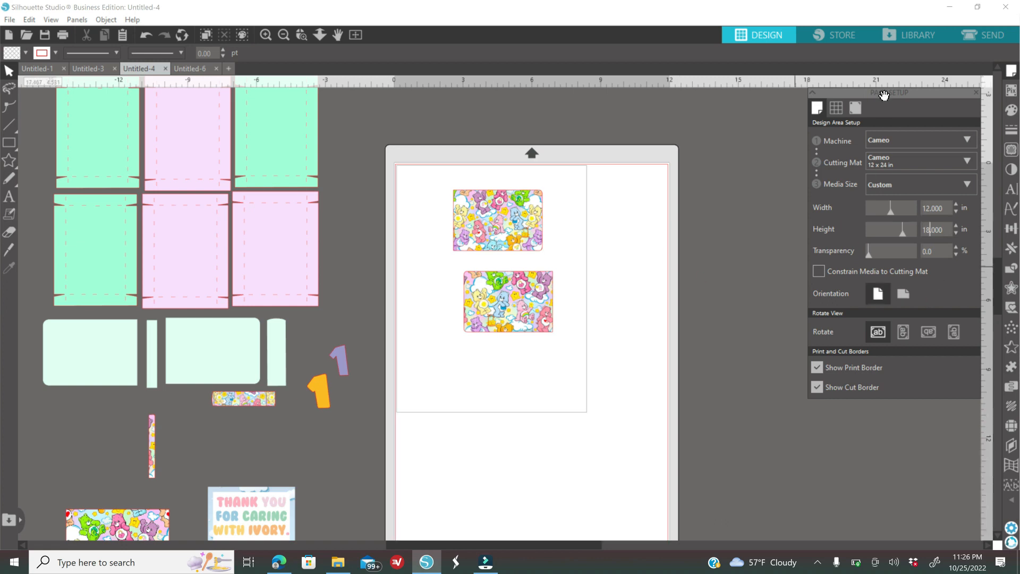
# Turn the registration marks back on for the larger page
pyautogui.click(856, 108)
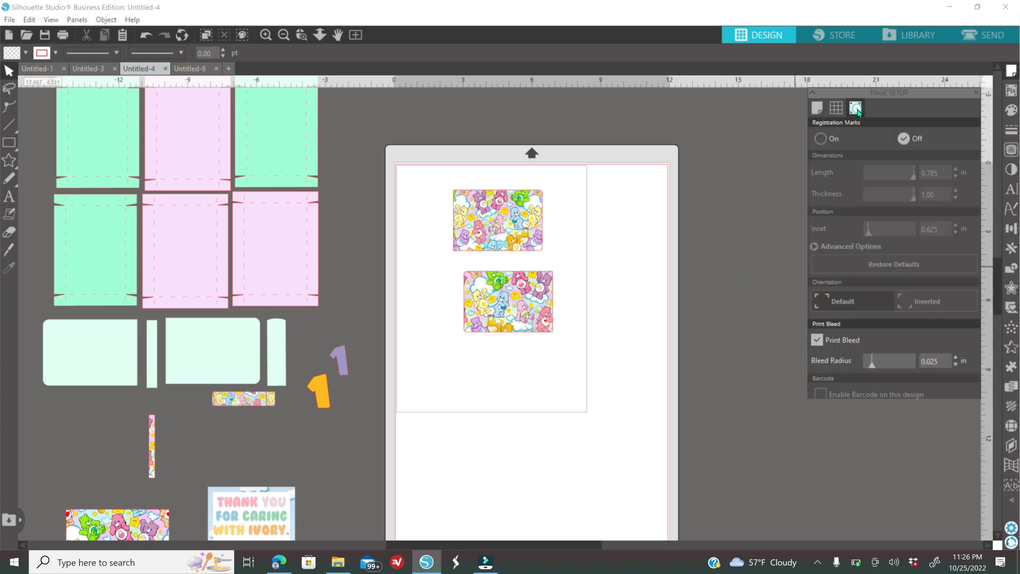
pyautogui.click(820, 138)
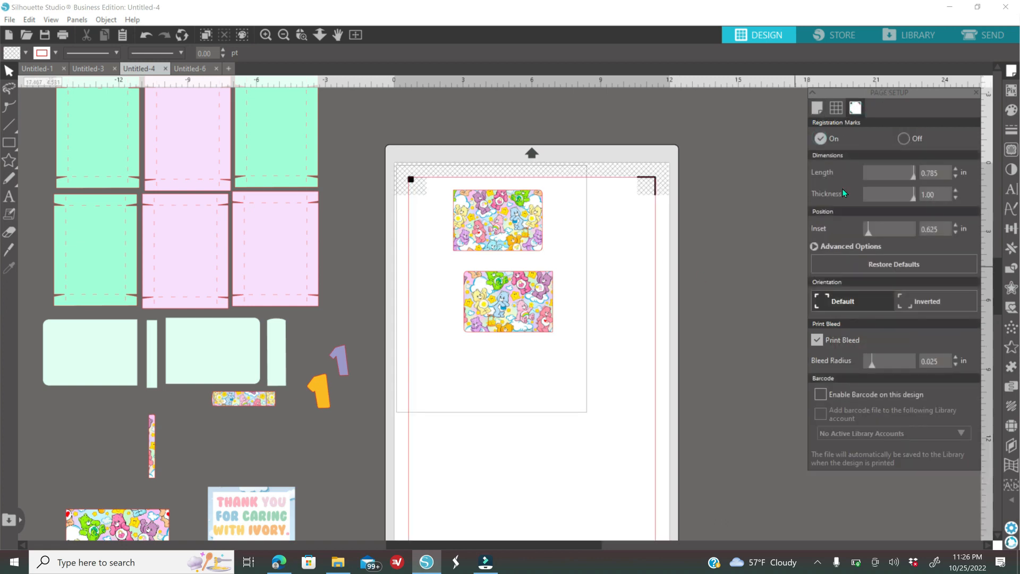
pyautogui.click(284, 34)
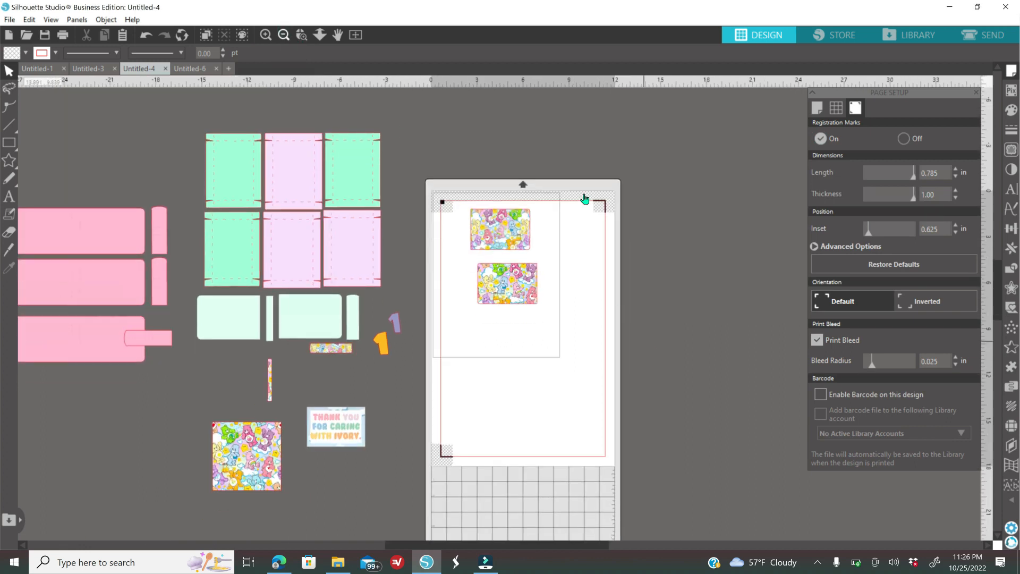
pyautogui.scroll(-1, 523, 274)
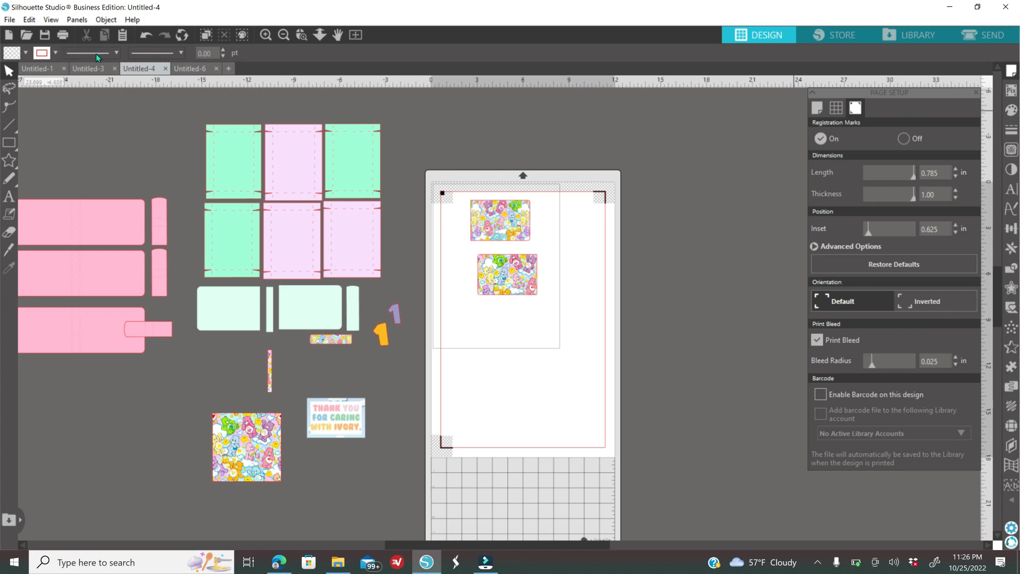
# Start printing the page and set the ET-16600 printer's paper source to Paper Tray in its preferences
pyautogui.click(65, 35)
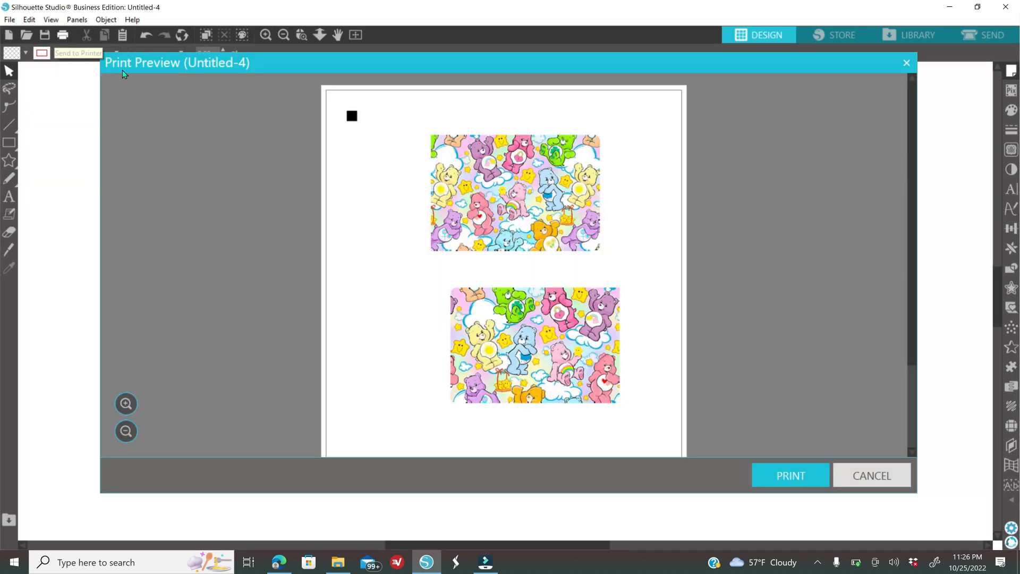
pyautogui.click(809, 479)
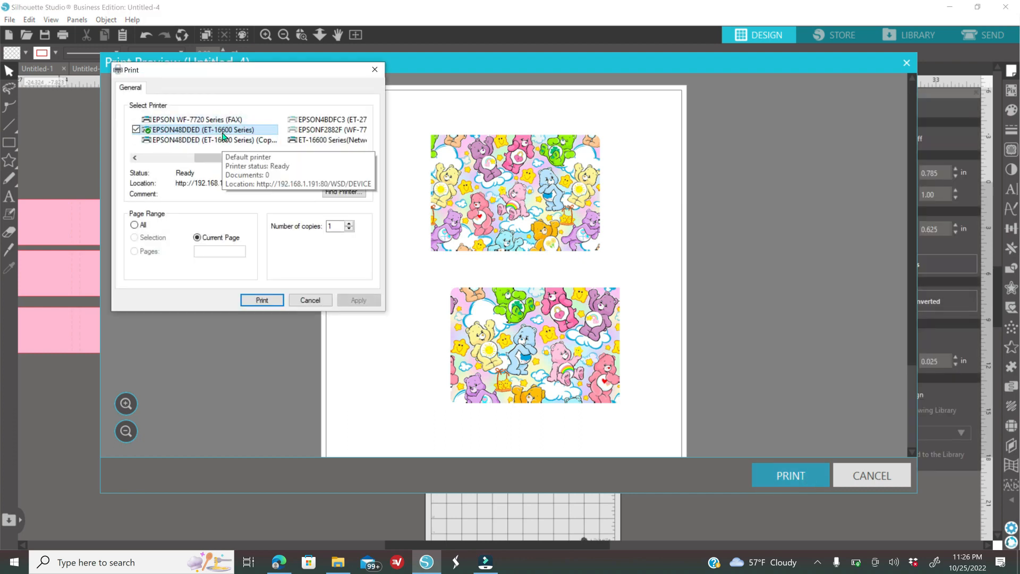
pyautogui.click(350, 174)
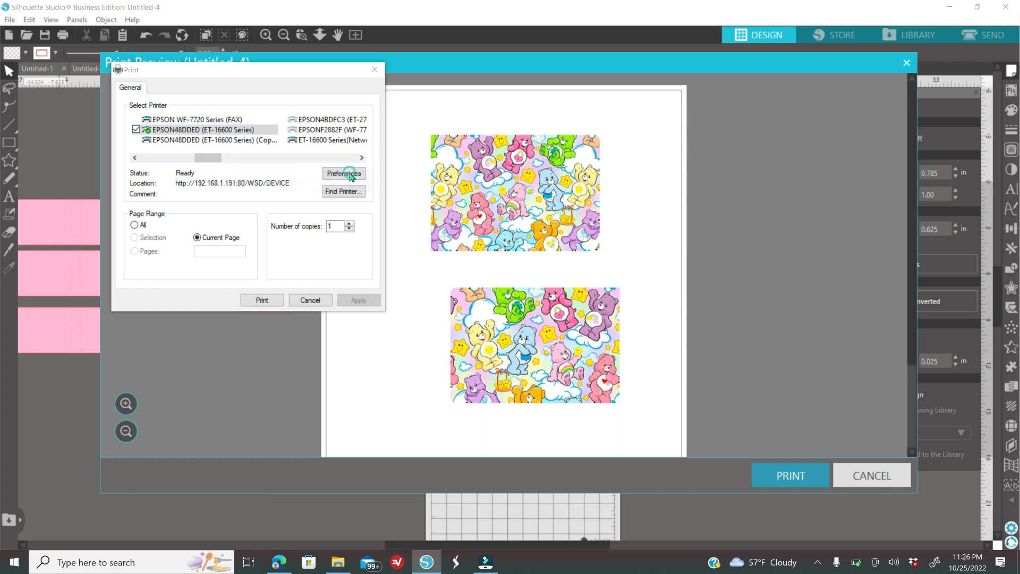
pyautogui.click(349, 152)
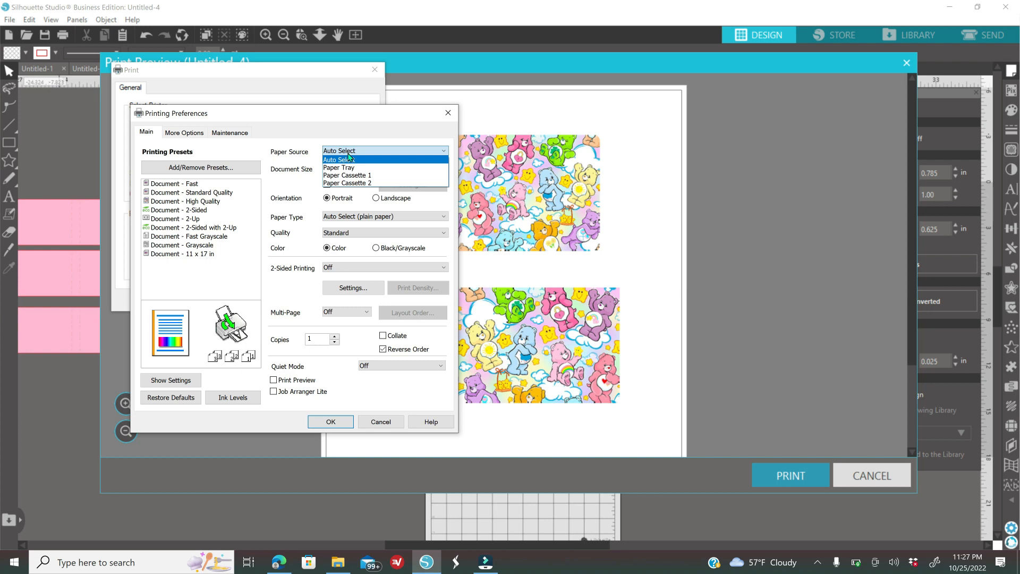
pyautogui.click(353, 167)
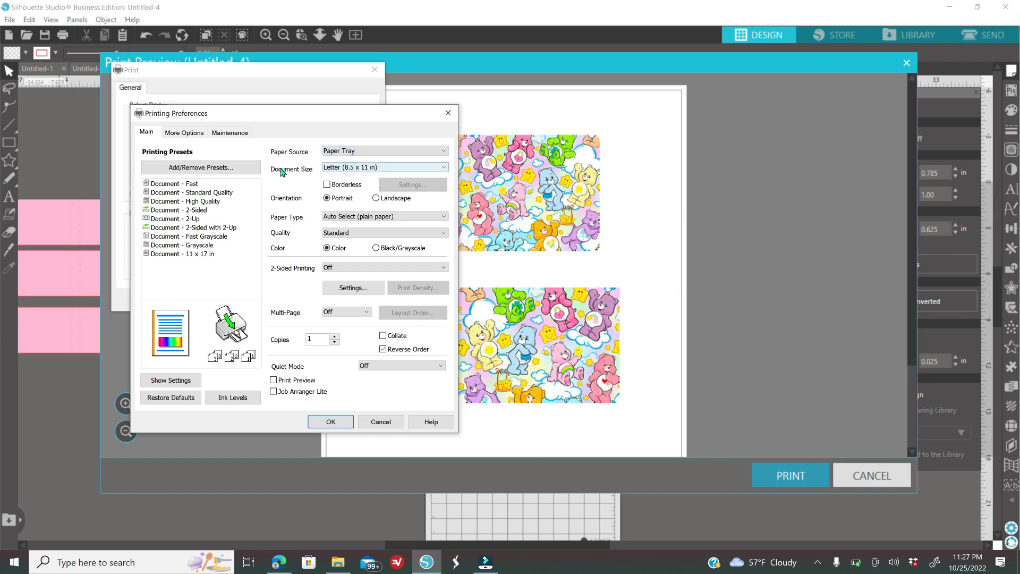
# Define a user-defined document size 12 in wide and 18 in high for the print job
pyautogui.click(336, 169)
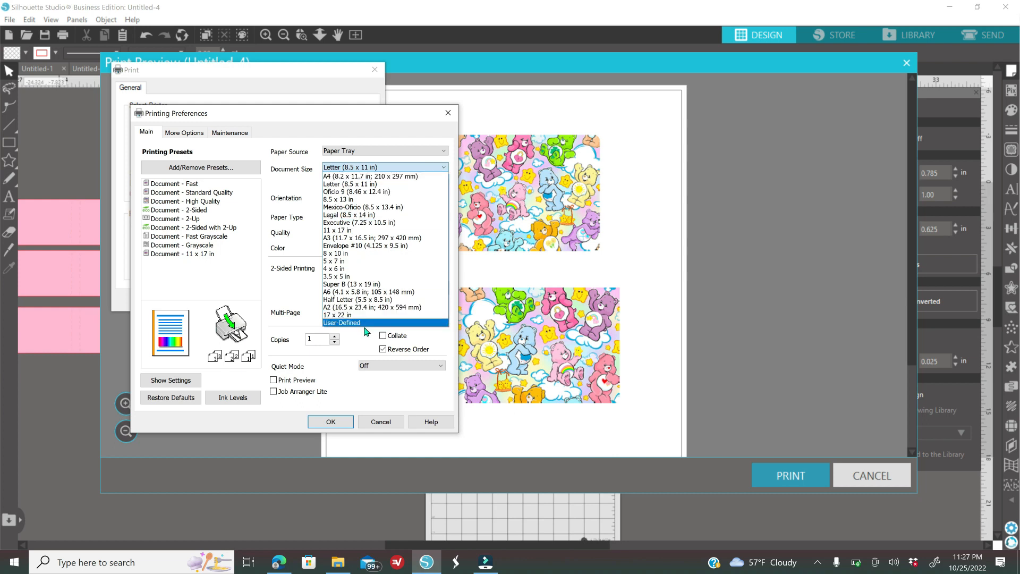
pyautogui.click(344, 323)
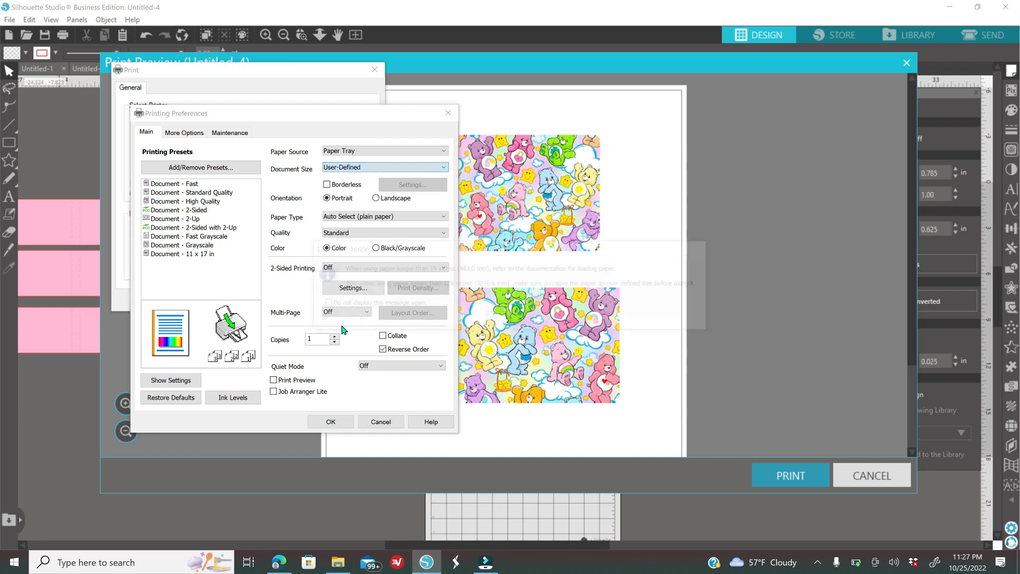
pyautogui.click(508, 320)
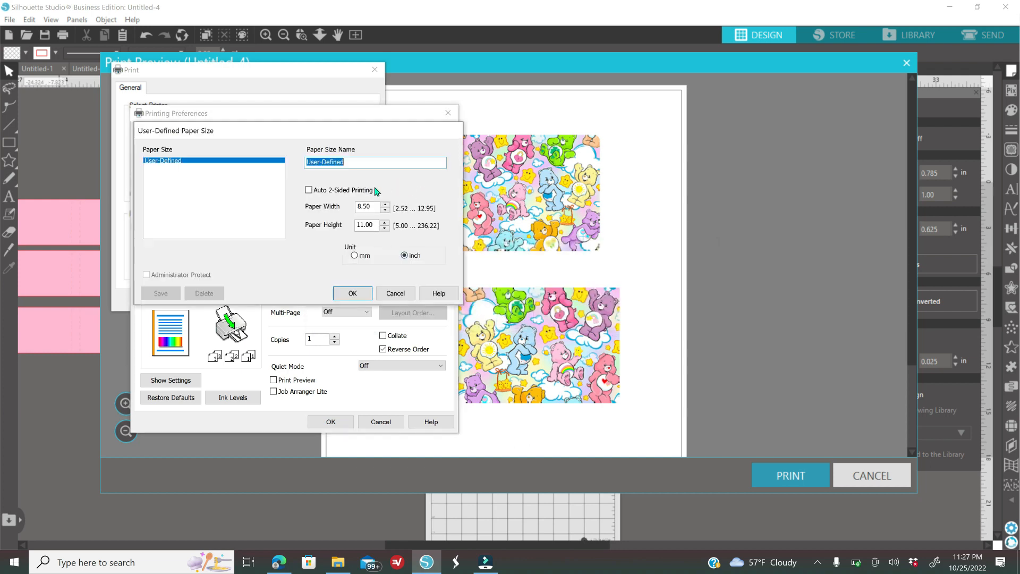
pyautogui.doubleClick(371, 206)
pyautogui.doubleClick(371, 225)
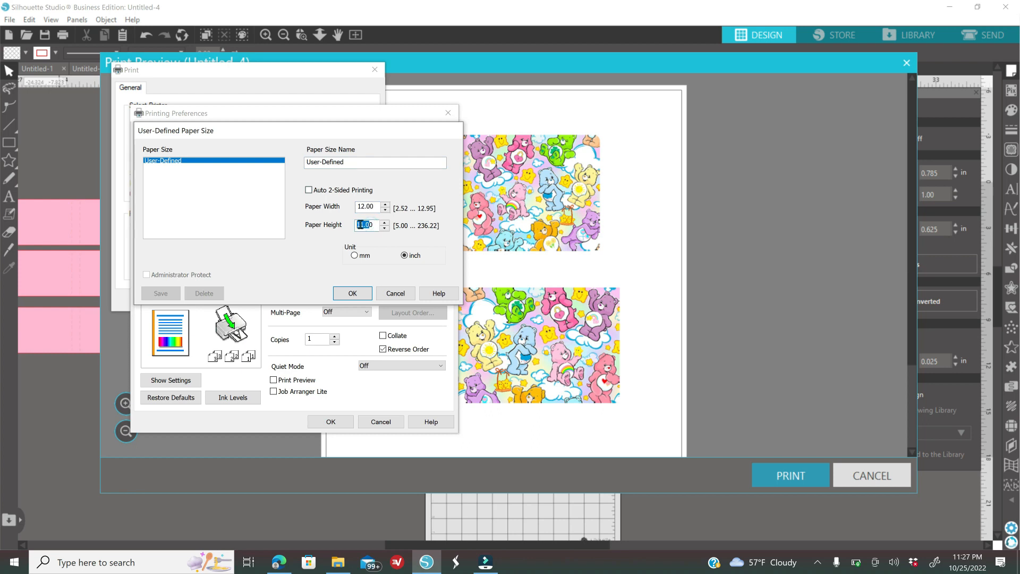
pyautogui.write('18')
pyautogui.click(355, 293)
# Set the print job's paper type to Premium Presentation Paper Matte and check the available document sizes
pyautogui.click(367, 217)
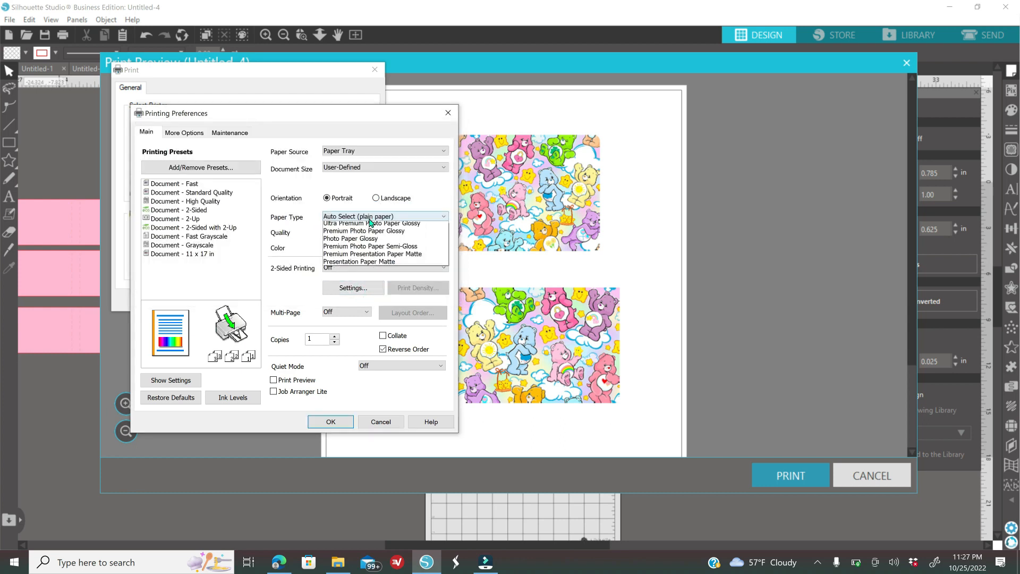
pyautogui.click(362, 326)
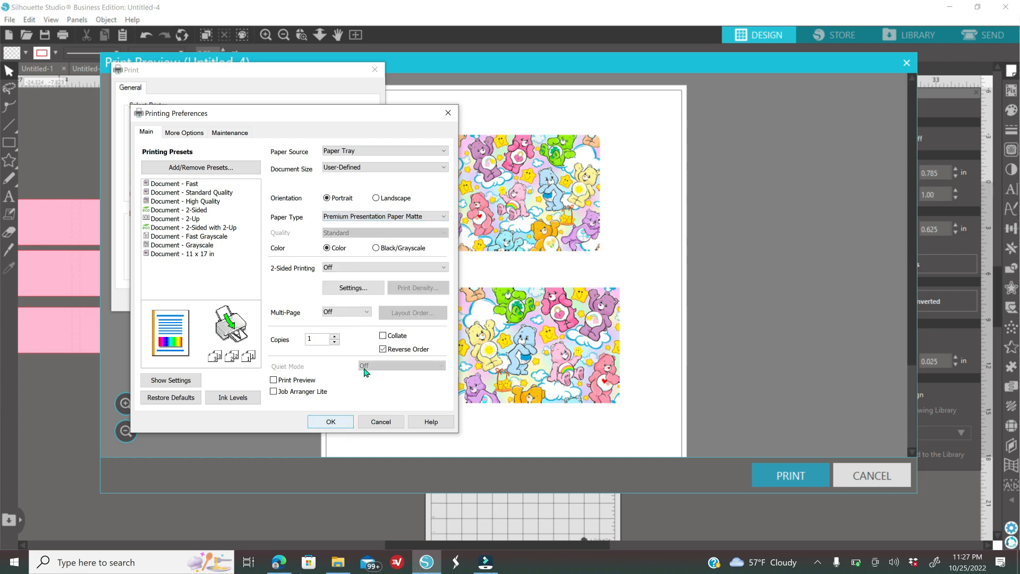
pyautogui.click(357, 170)
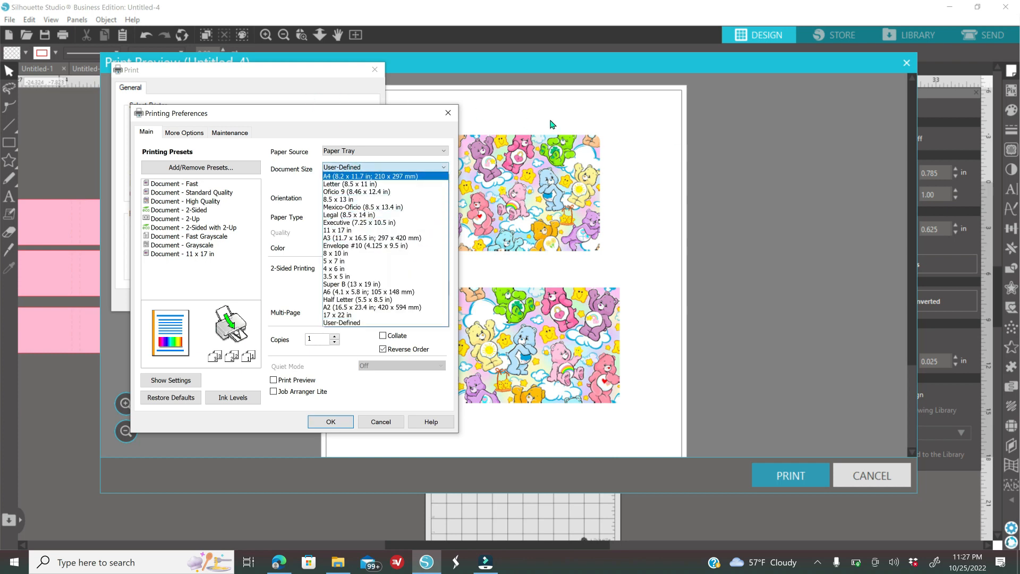
pyautogui.click(450, 118)
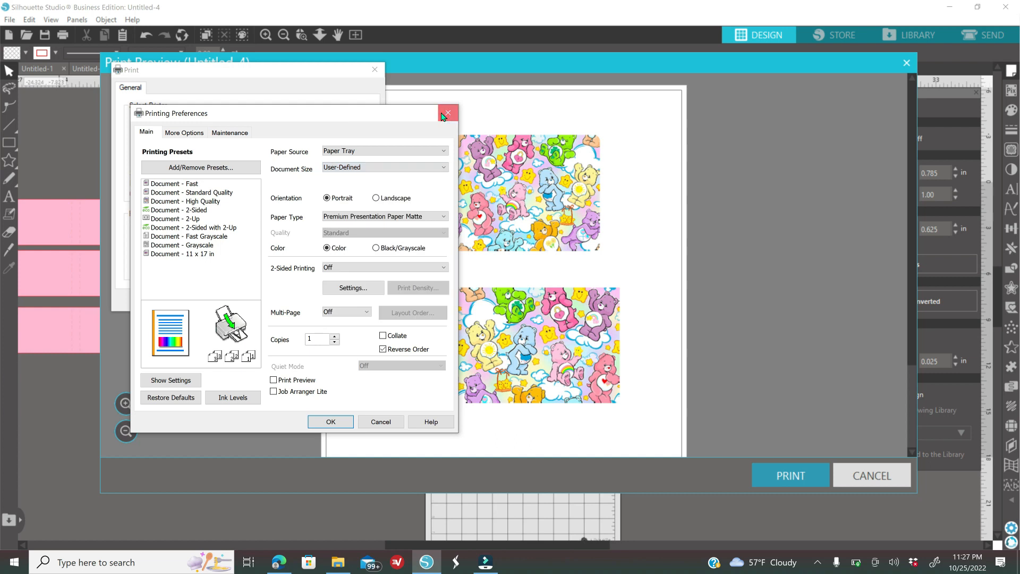
# Close the printing preferences, the print dialog and the print preview without printing
pyautogui.click(447, 113)
pyautogui.click(373, 73)
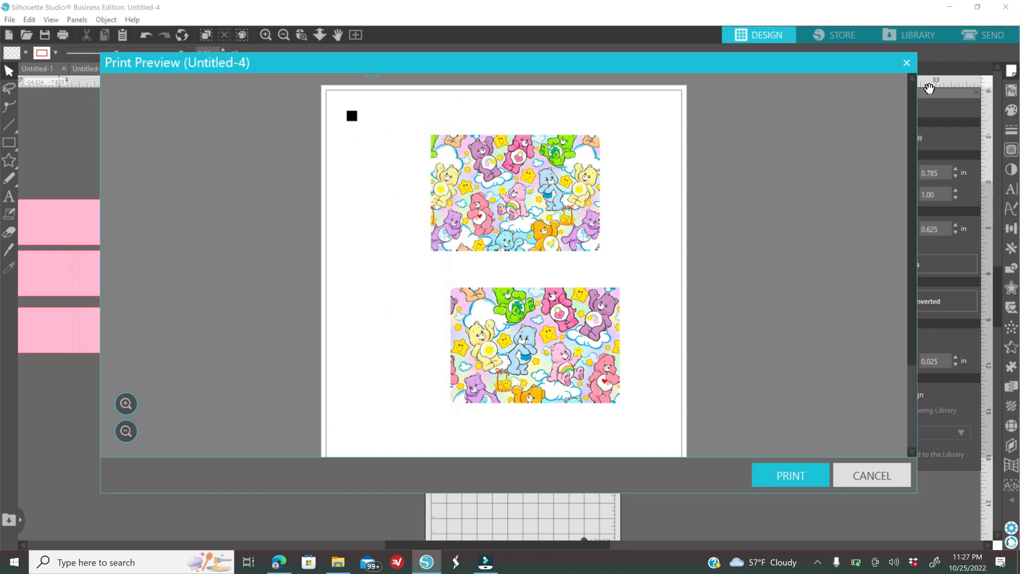
pyautogui.click(906, 64)
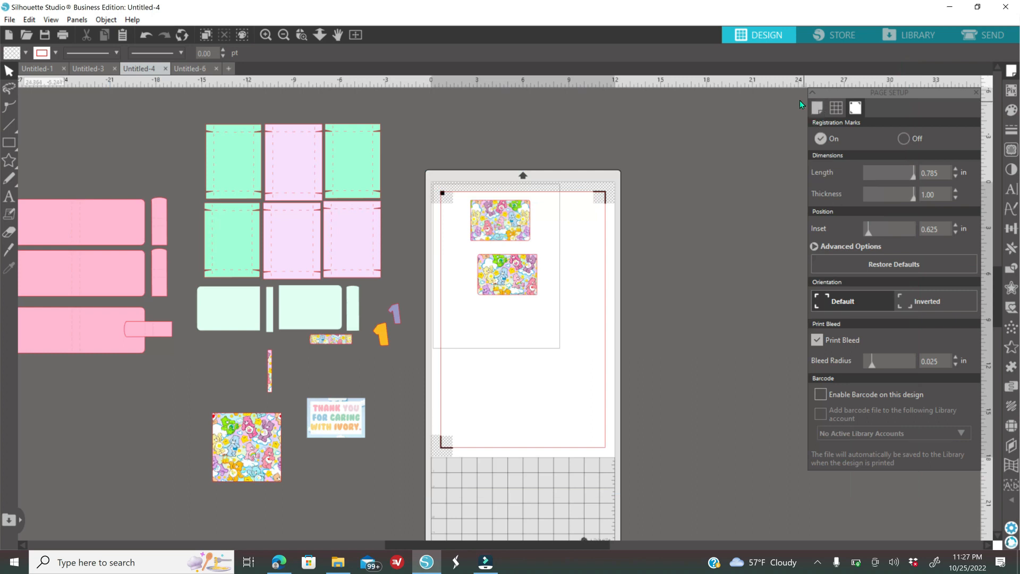
# Move the two Care Bears panels off the page and place the thank-you card on it in their place
pyautogui.click(817, 109)
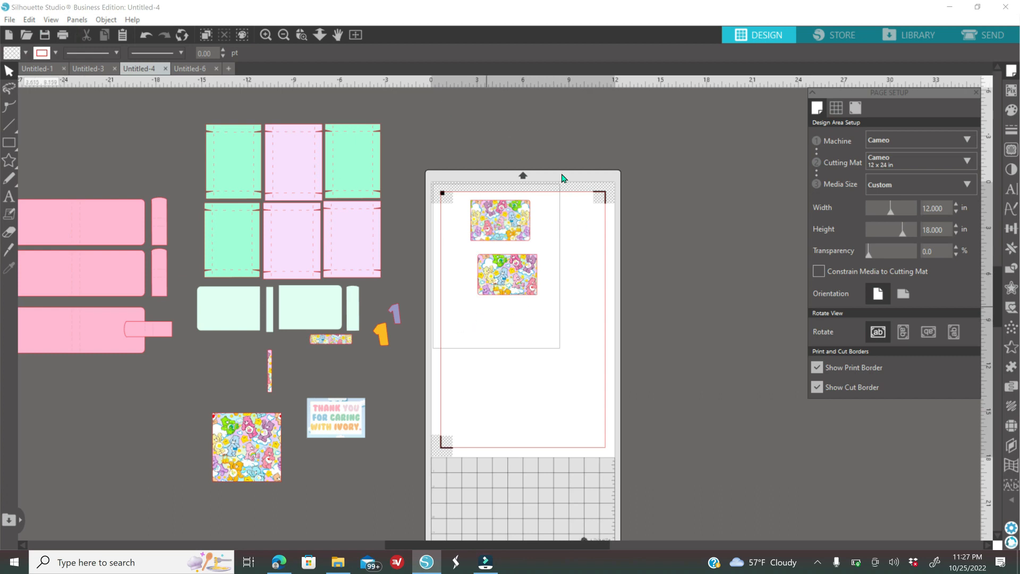
pyautogui.moveTo(492, 163); pyautogui.dragTo(215, 456)
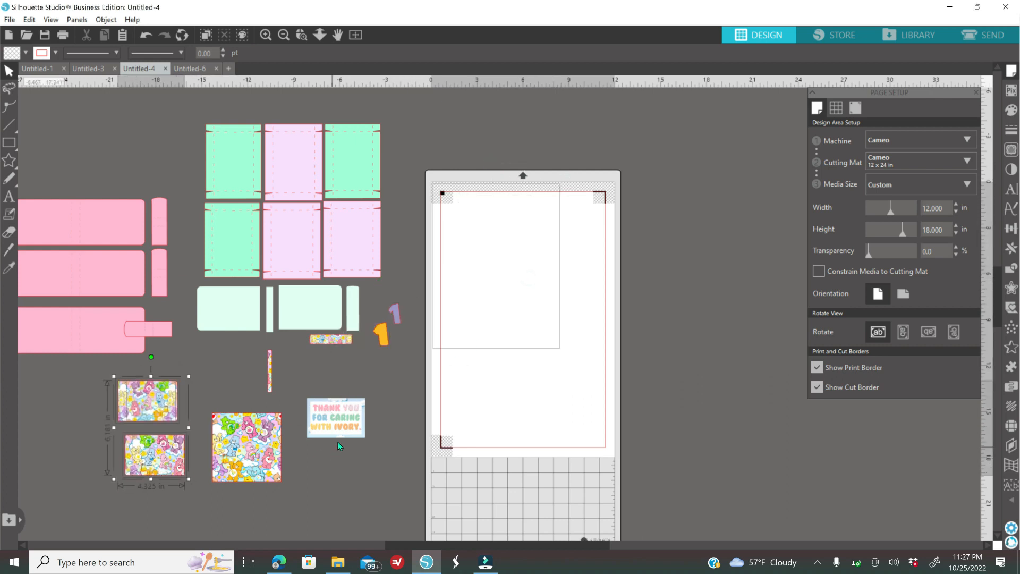
pyautogui.moveTo(344, 431); pyautogui.dragTo(521, 253)
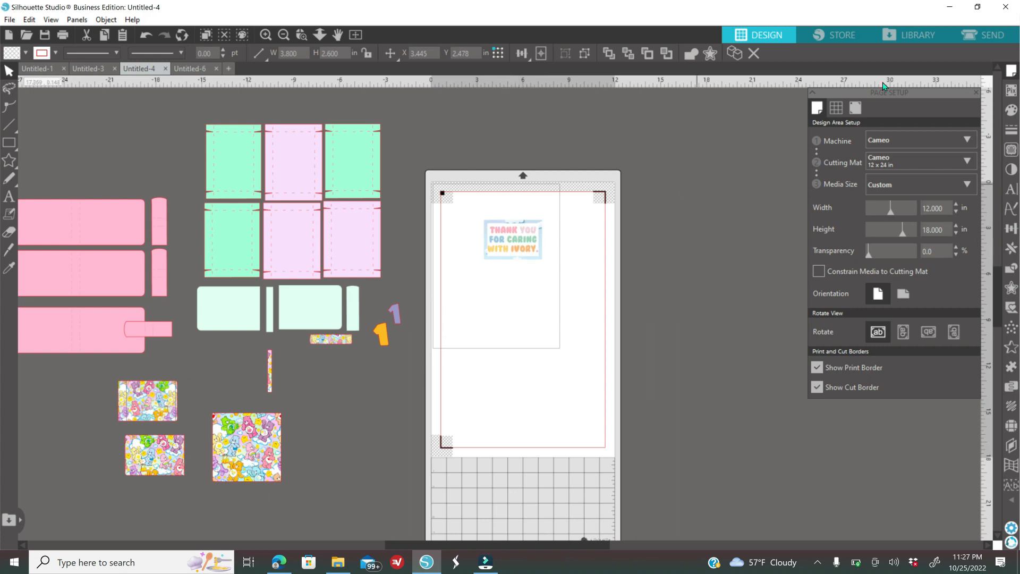
# Set the thank-you card to Cut Edge in the cut settings so only its outer border is cut
pyautogui.click(986, 35)
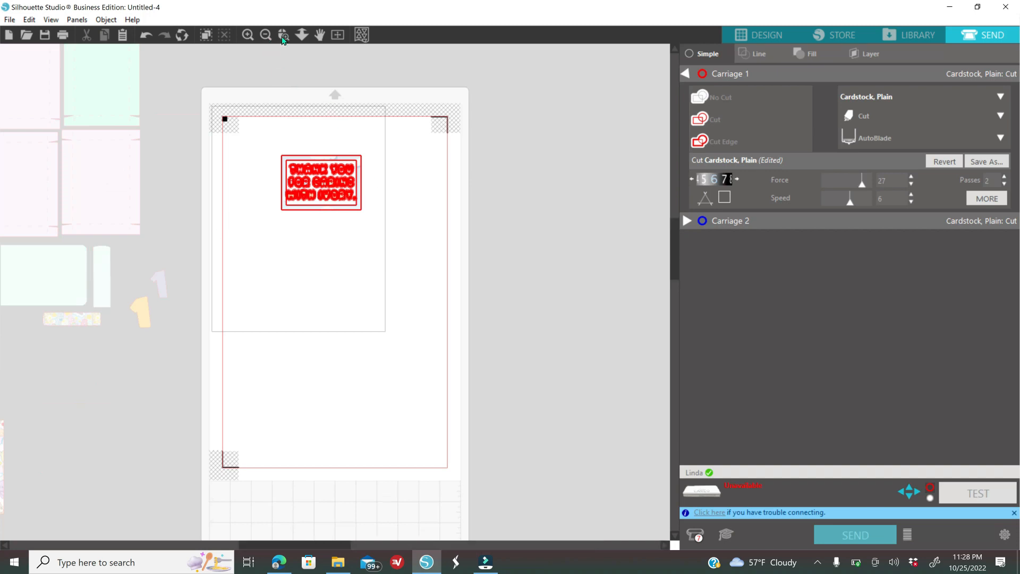
pyautogui.click(320, 184)
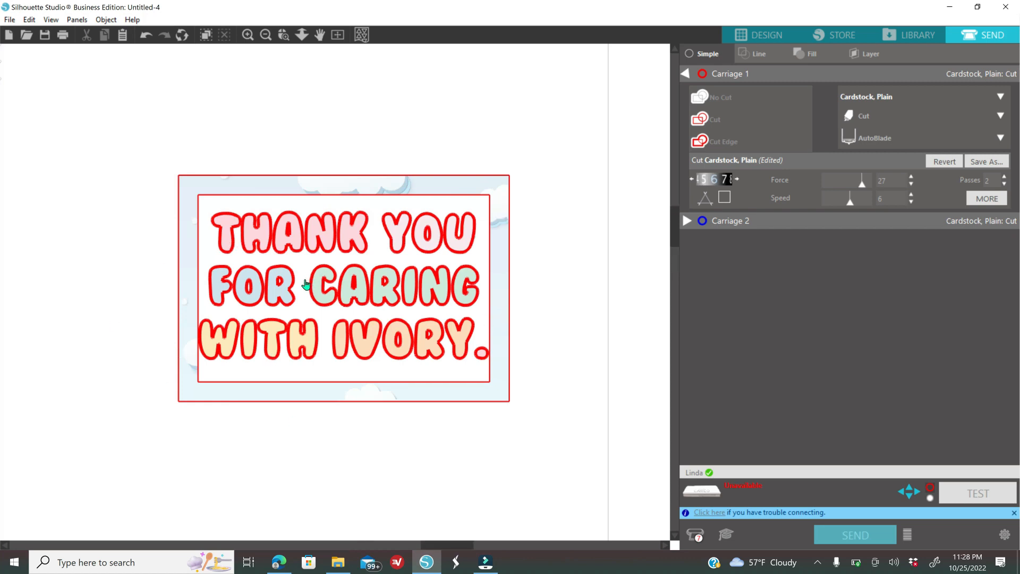
pyautogui.click(424, 246)
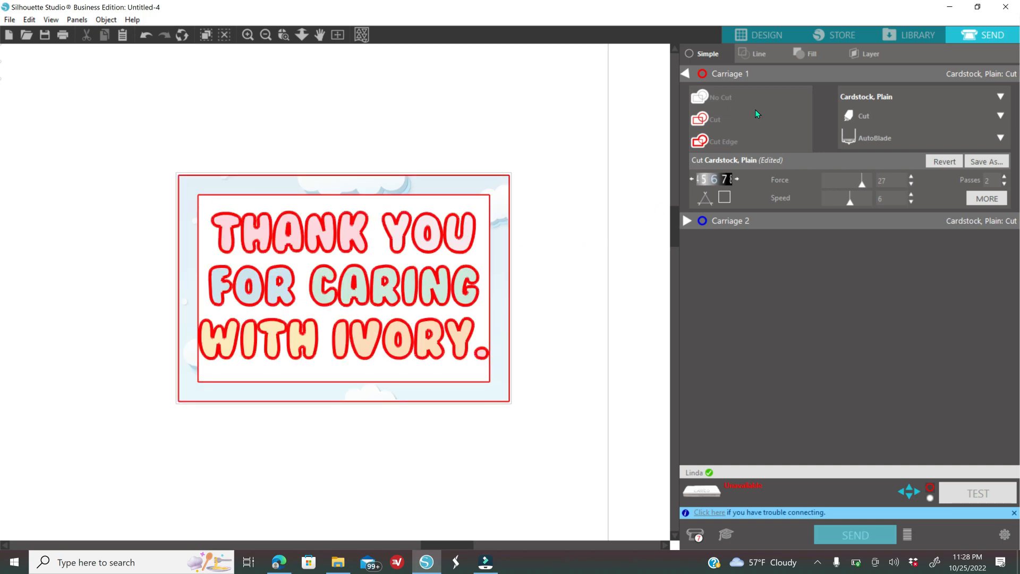
pyautogui.click(724, 142)
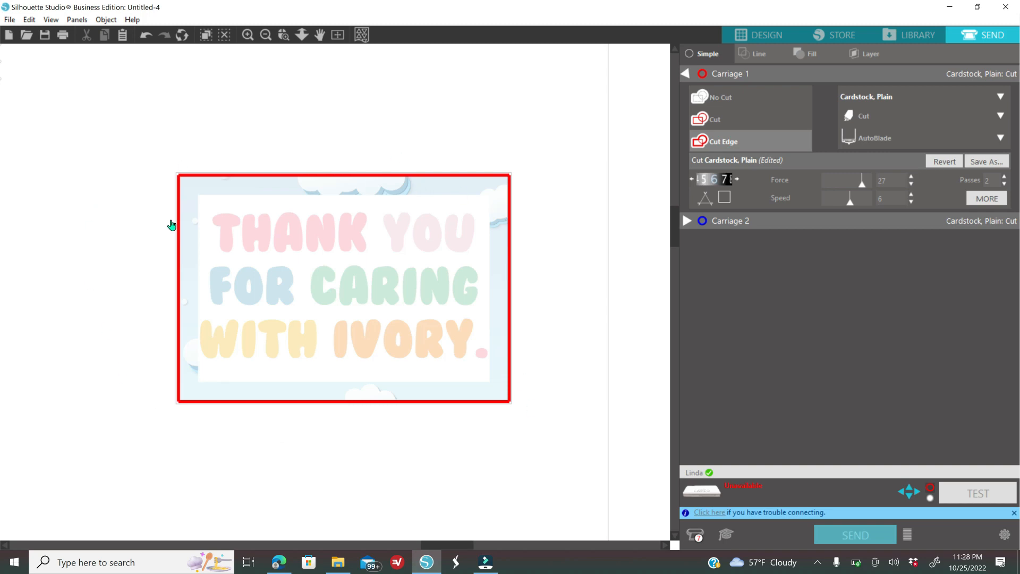
# Return to the design view and move the thank-you card off the page, back among the other pieces
pyautogui.click(756, 39)
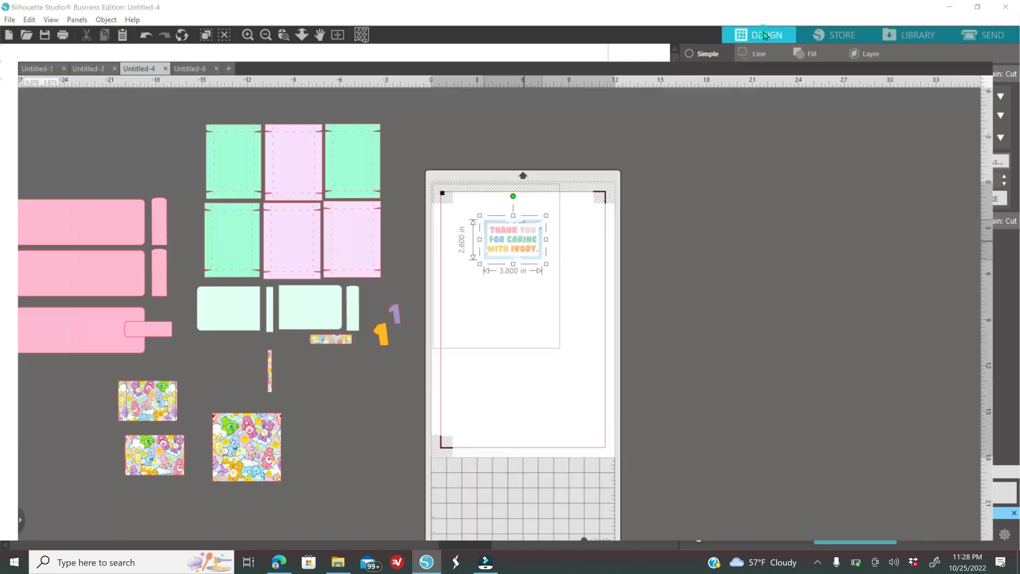
pyautogui.moveTo(535, 249); pyautogui.dragTo(350, 404)
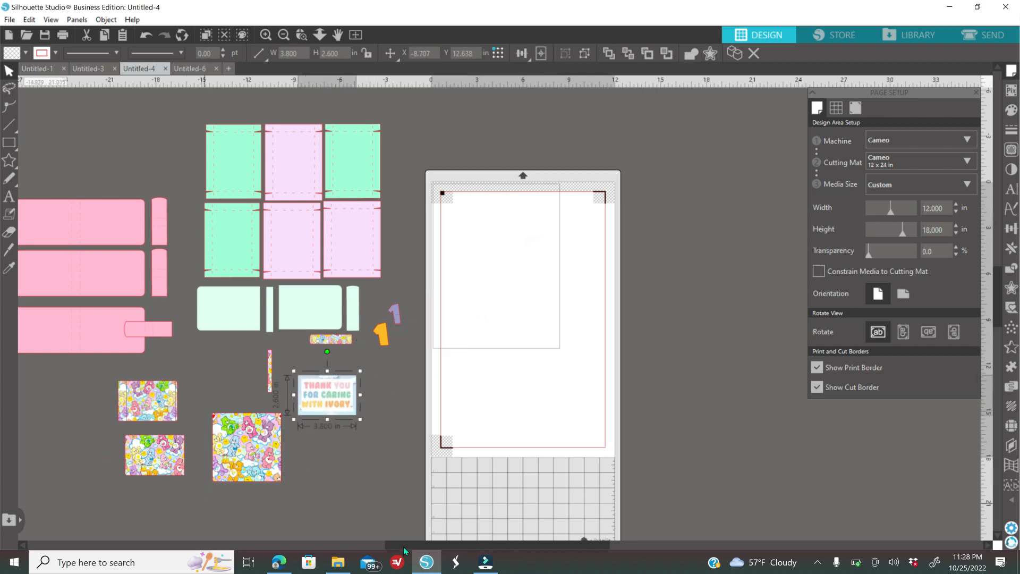
pyautogui.moveTo(390, 546); pyautogui.dragTo(357, 546)
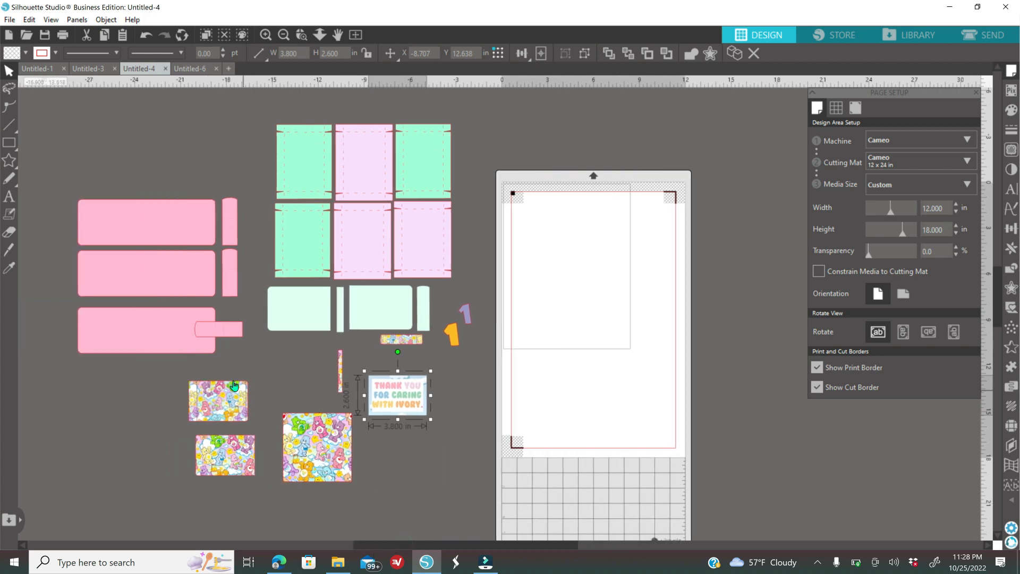